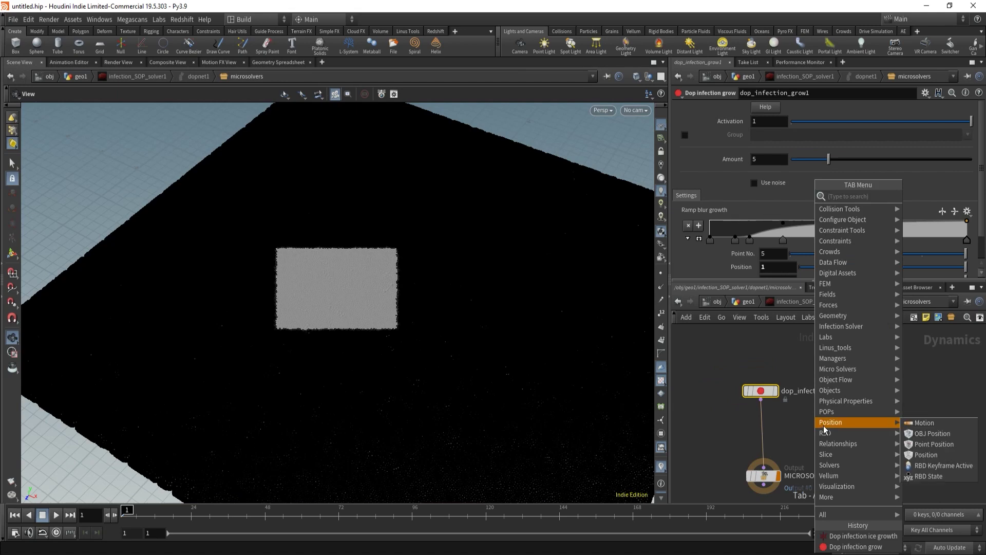
Add a Dop infection ice growth node beside the grow node in the microsolvers network.
key(Return)
click(829, 416)
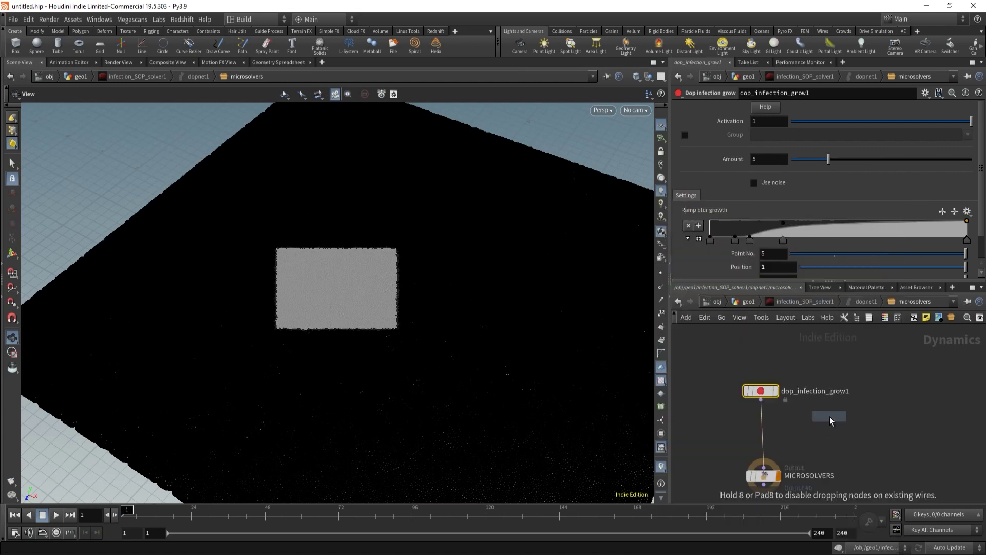
Open the help page of dop_infection_grow1 and review its amount description and the default, linear and stepped ramp examples.
click(761, 391)
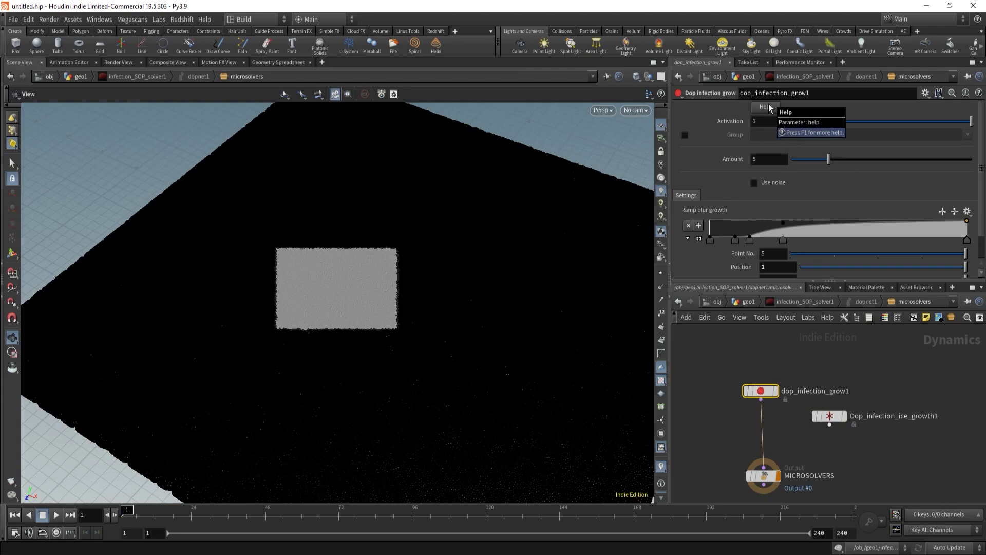
drag(985, 46, 591, 1)
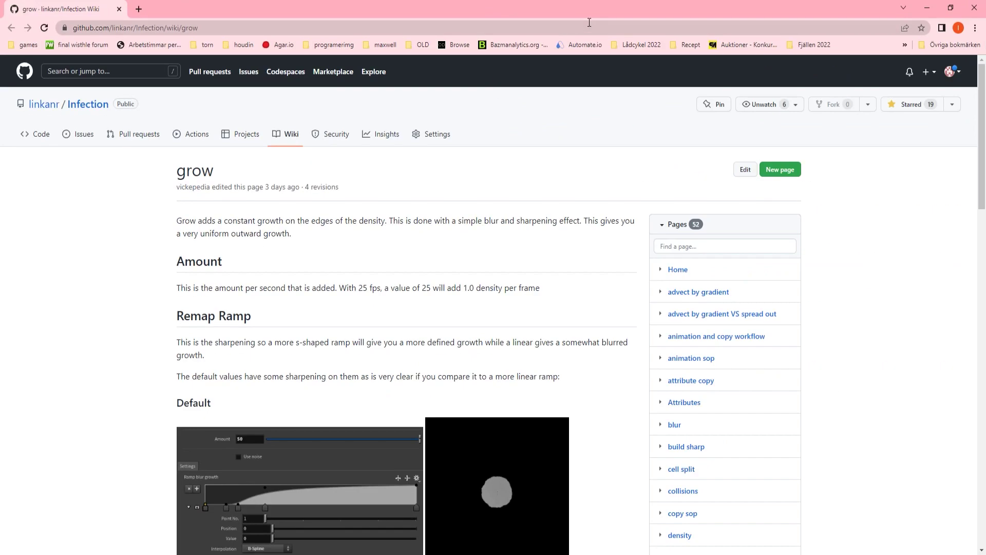
scroll(378, 277, down, 7)
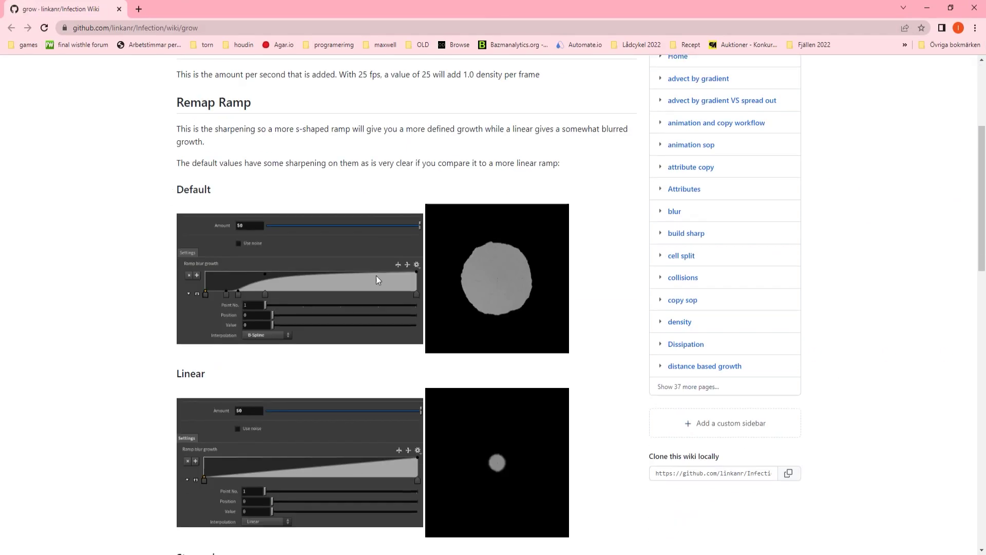
scroll(383, 311, up, 4)
scroll(367, 245, down, 4)
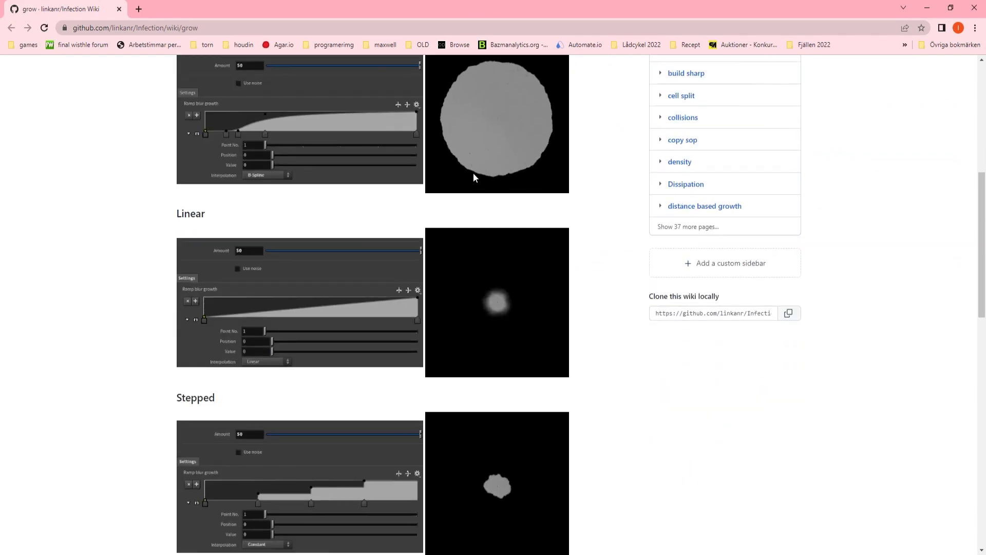
scroll(475, 325, down, 7)
scroll(487, 315, up, 3)
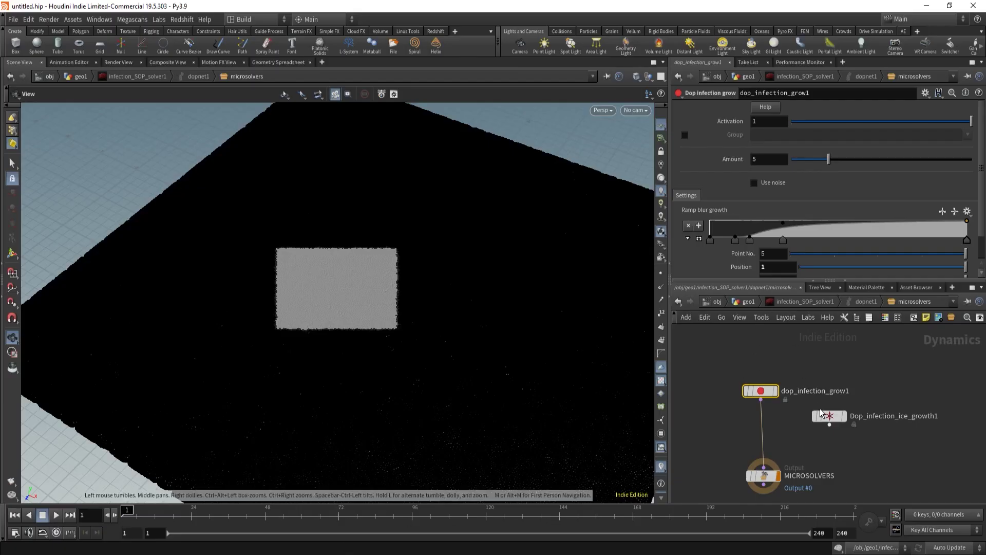
Open the help page of Dop_infection_ice_growth1 and review its point-distribution advice and growth examples.
click(821, 414)
click(764, 106)
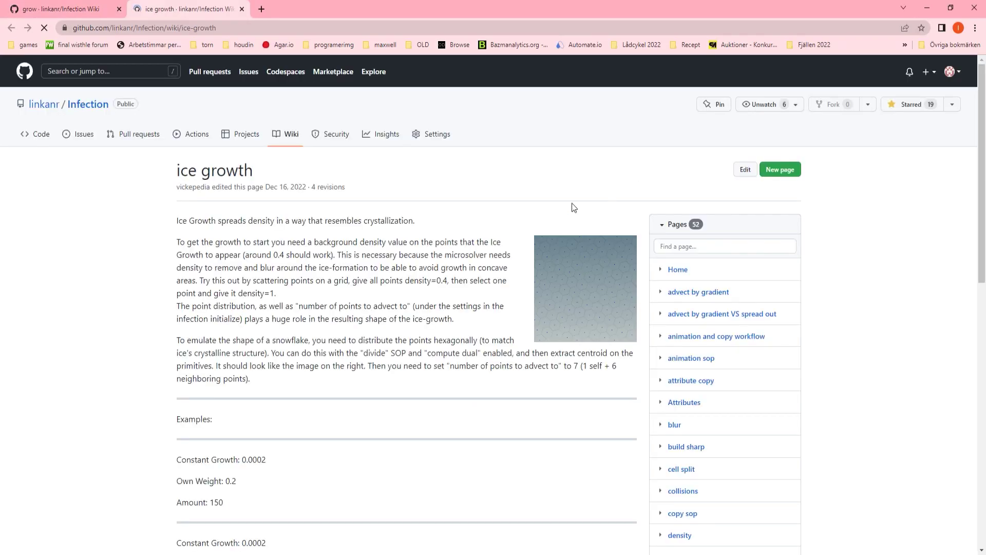
scroll(567, 261, down, 12)
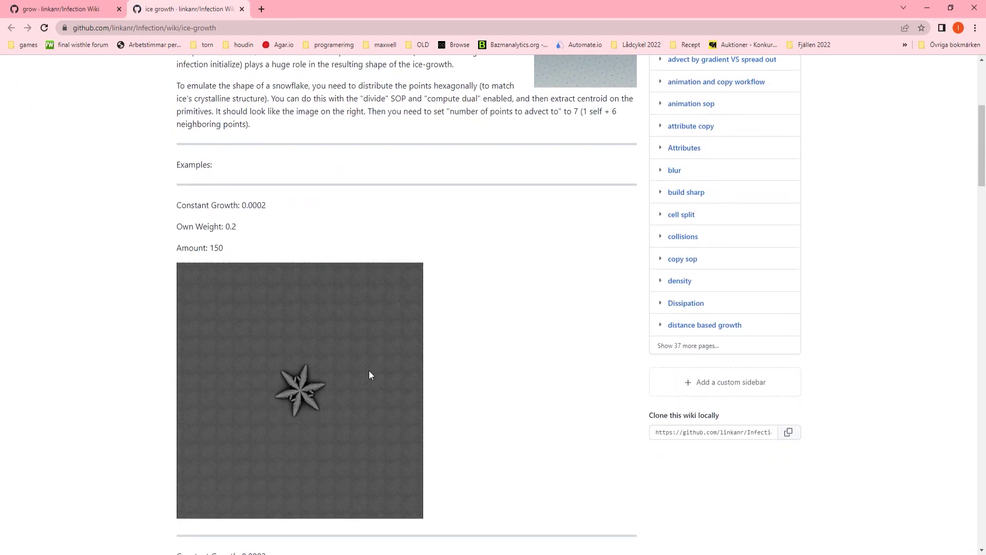
scroll(325, 304, down, 18)
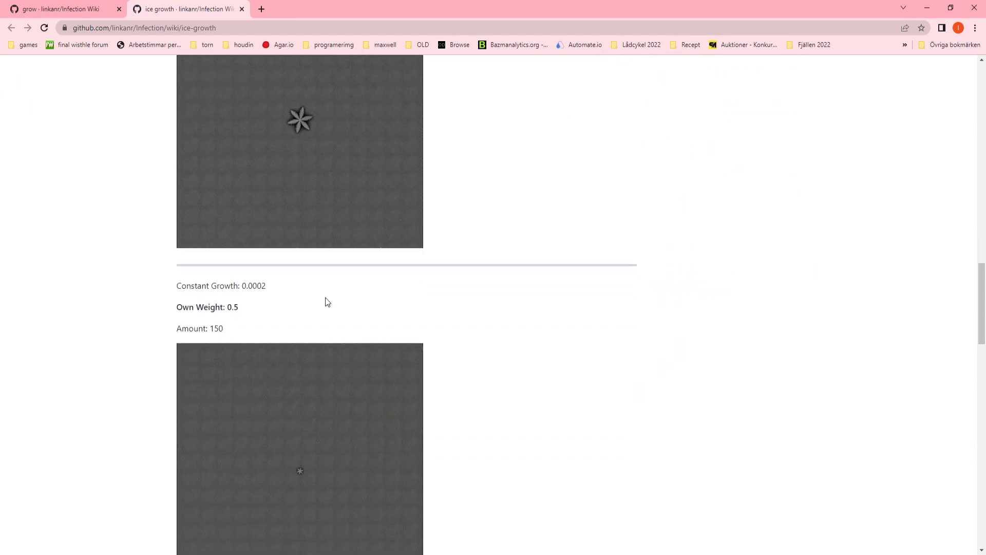
scroll(476, 309, up, 20)
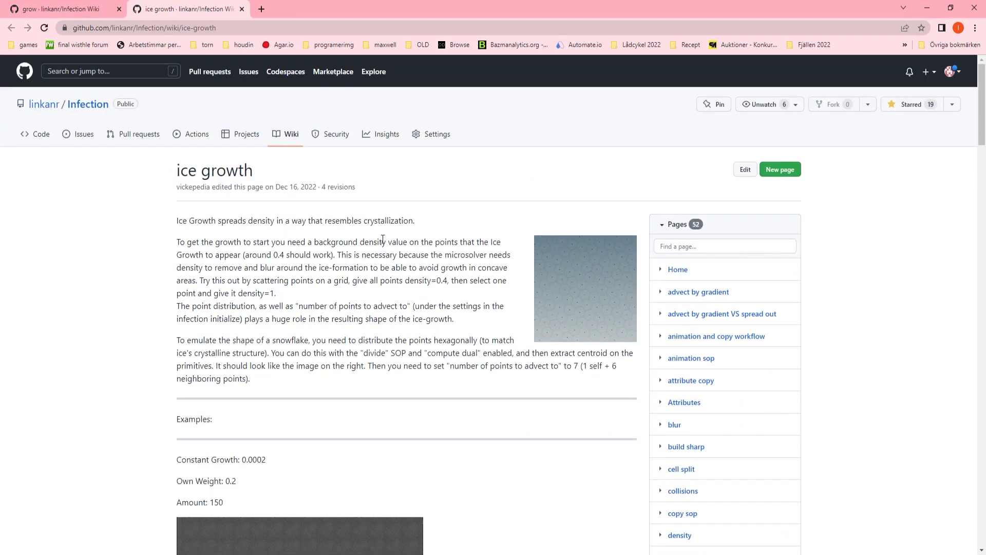
Filter the wiki pages by "mic", open the list of microsolvers and review the Force, Grow and Utility entries.
click(676, 245)
text(mic)
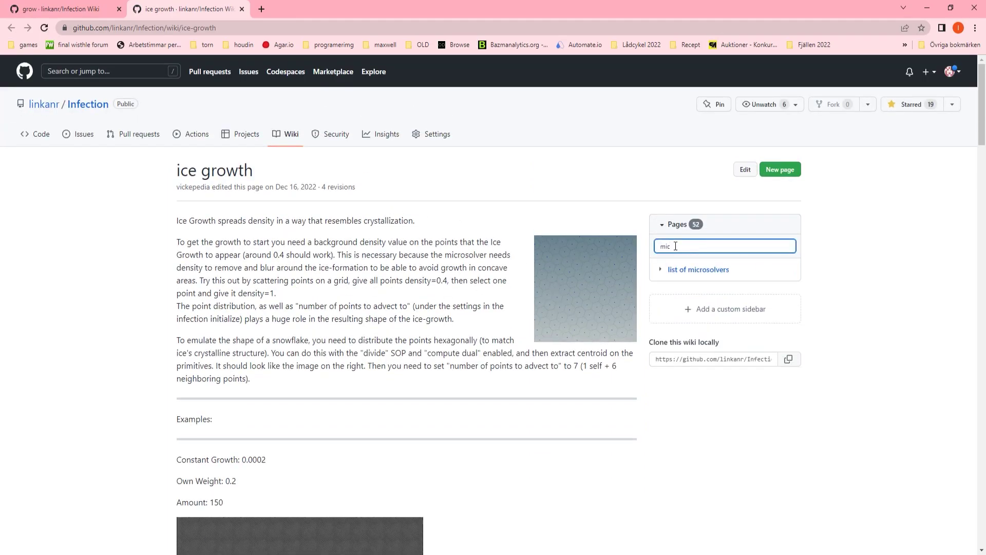
click(696, 269)
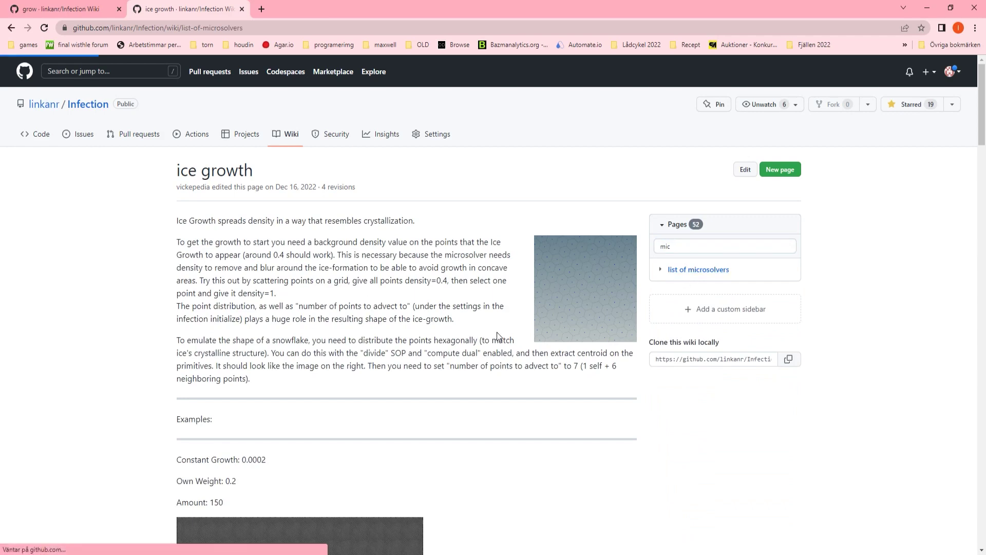
scroll(186, 328, down, 5)
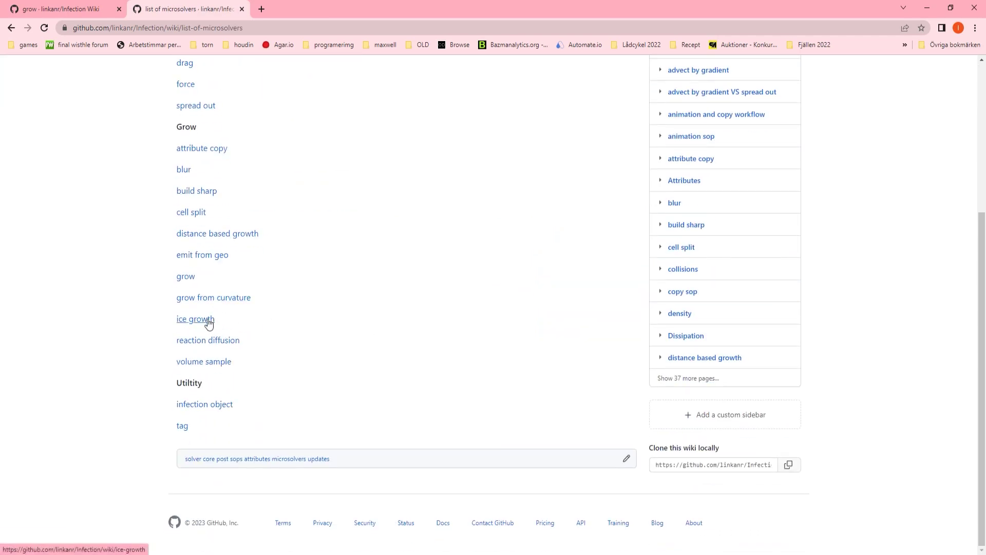
scroll(256, 303, up, 2)
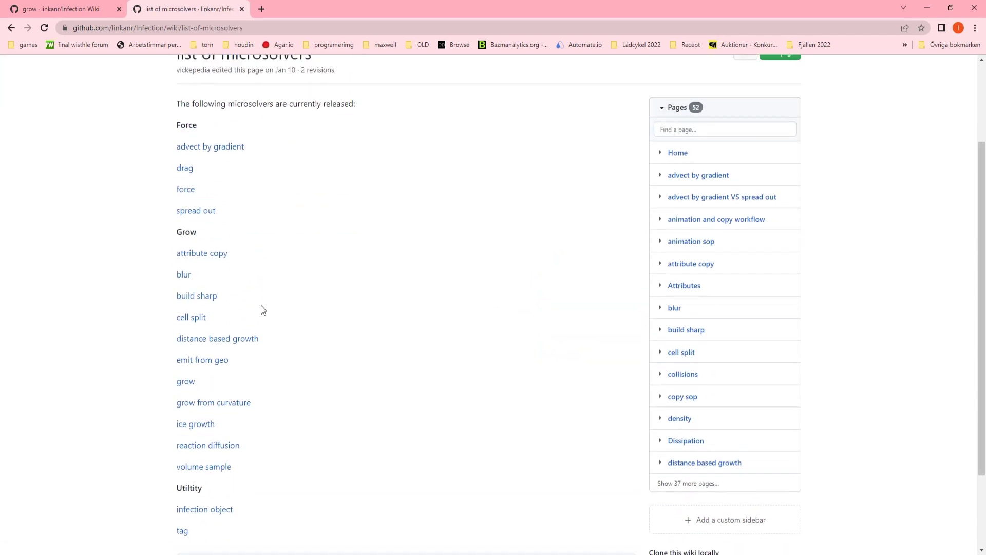
scroll(275, 395, down, 2)
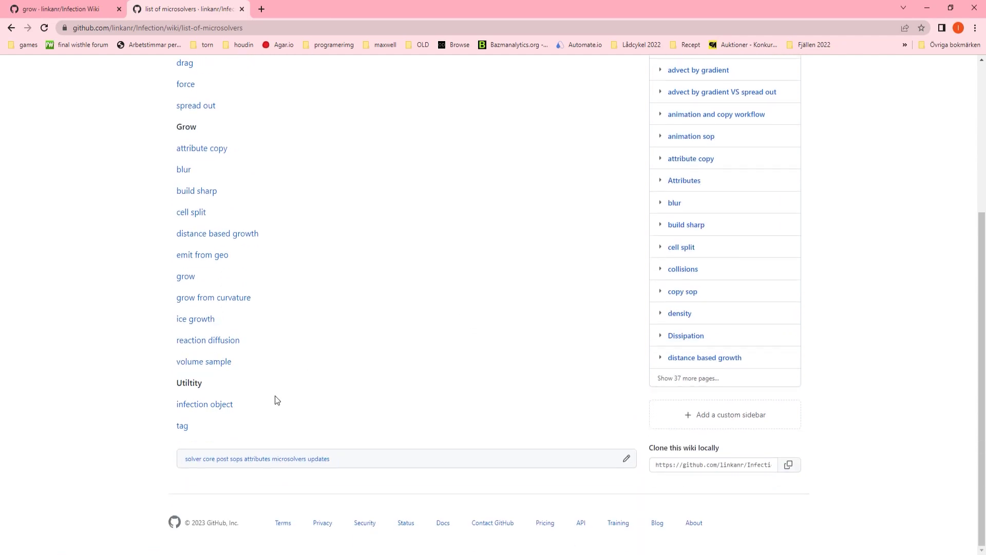
Open the animation and copy workflow page from the post sops wiki page, read through it, and return to Houdini.
click(233, 460)
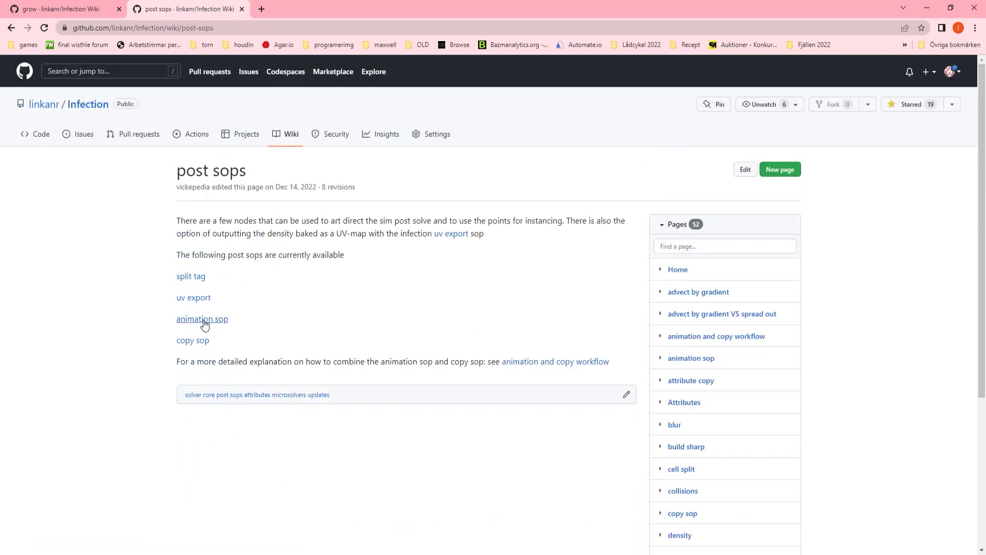
click(538, 362)
scroll(407, 319, down, 2)
scroll(407, 321, down, 12)
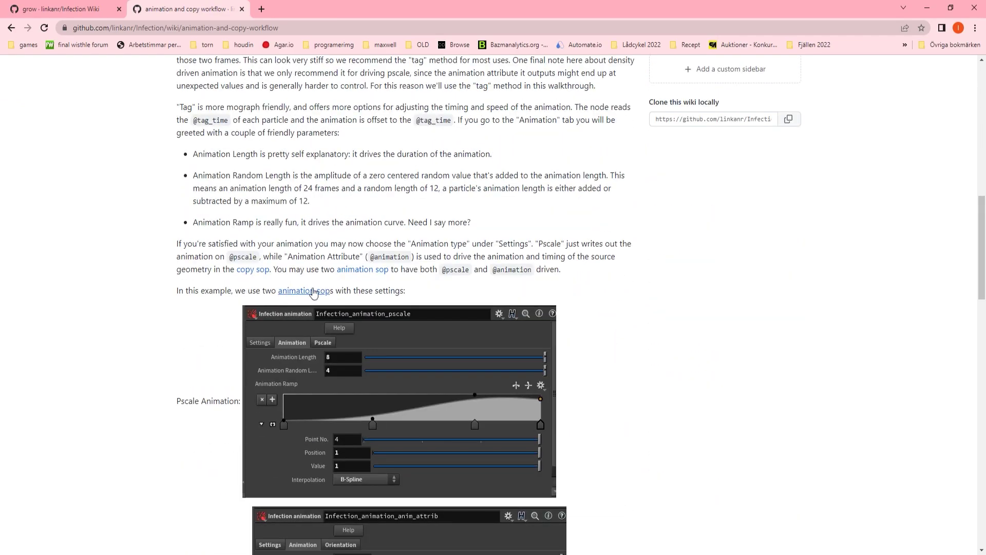
scroll(313, 292, down, 18)
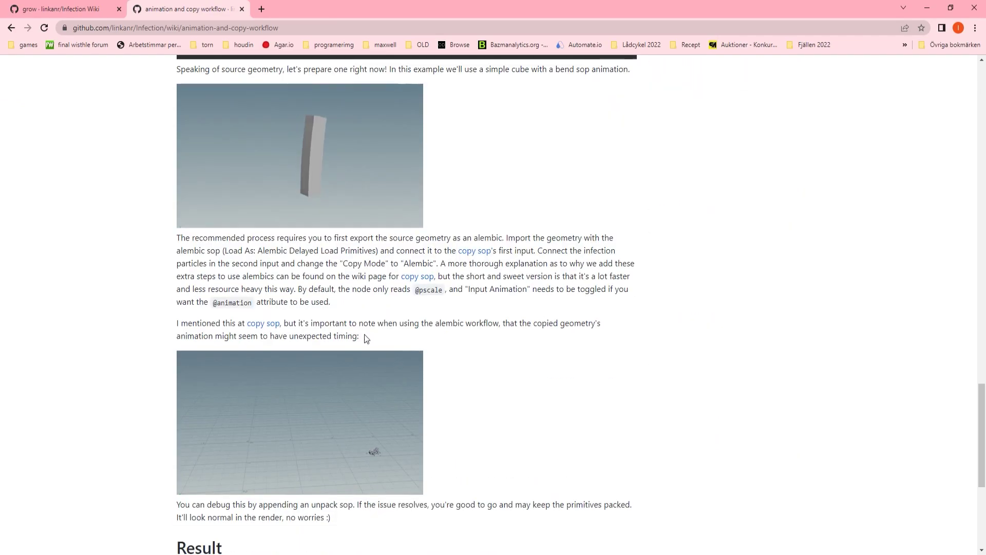
scroll(365, 338, down, 6)
scroll(440, 367, up, 11)
drag(408, 1, 985, 57)
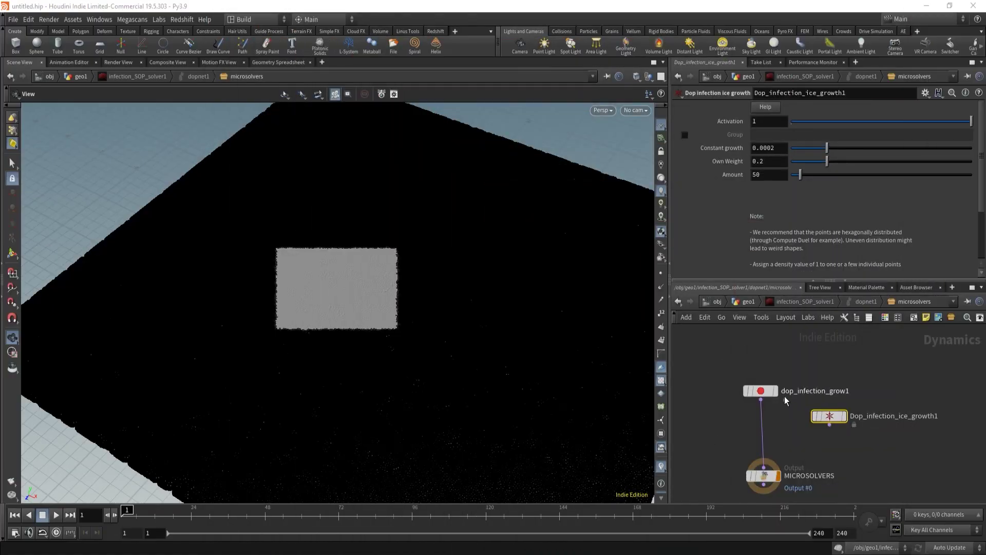
Enable Use noise on dop_infection_grow1 and look over its noise frequency, roughness, time and remap ramp settings.
scroll(814, 432, up, 2)
click(712, 405)
scroll(816, 228, down, 1)
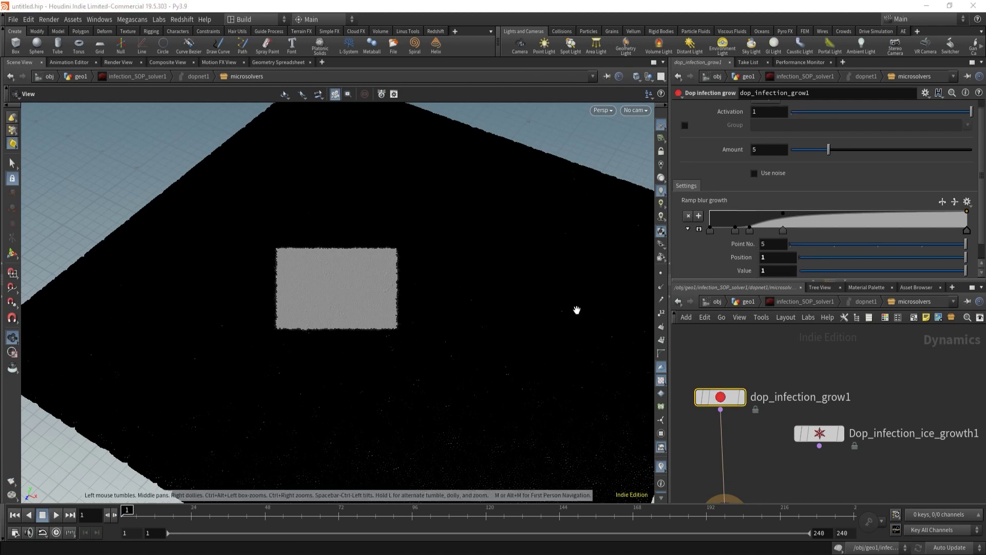
click(762, 174)
scroll(738, 235, down, 3)
scroll(720, 215, down, 3)
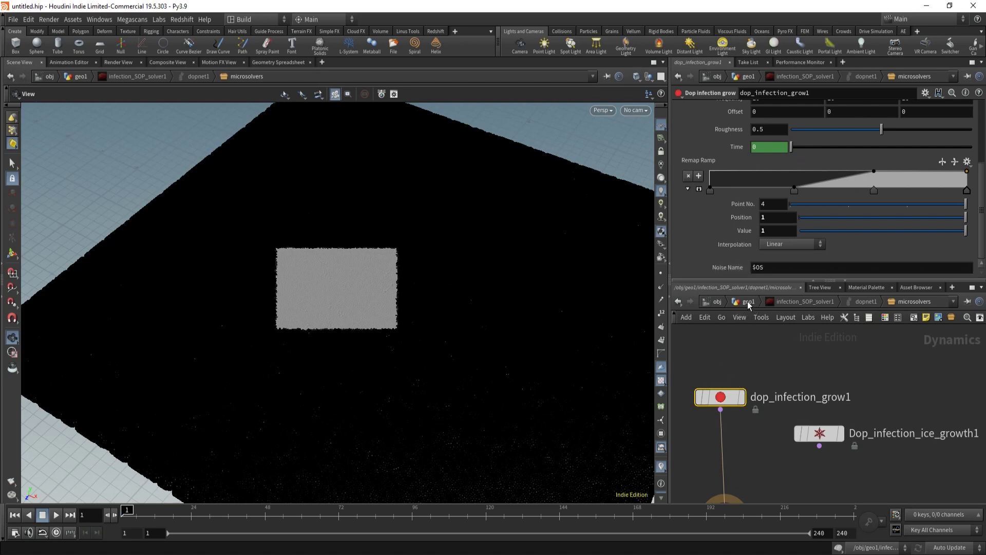
scroll(785, 201, up, 1)
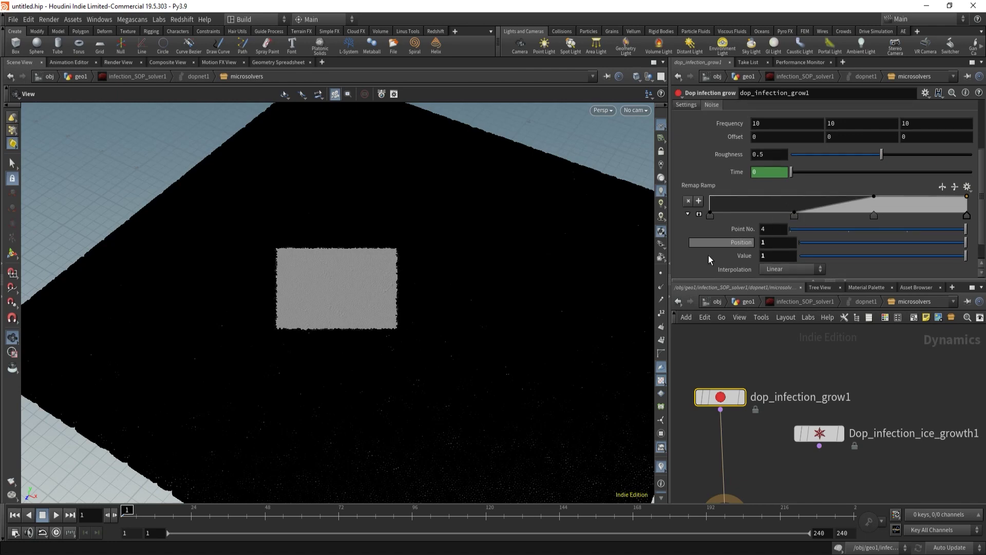
Set the grow node's Amount to 25, play the simulation, and scrub back to frame 21.
click(56, 515)
scroll(761, 198, up, 3)
click(685, 168)
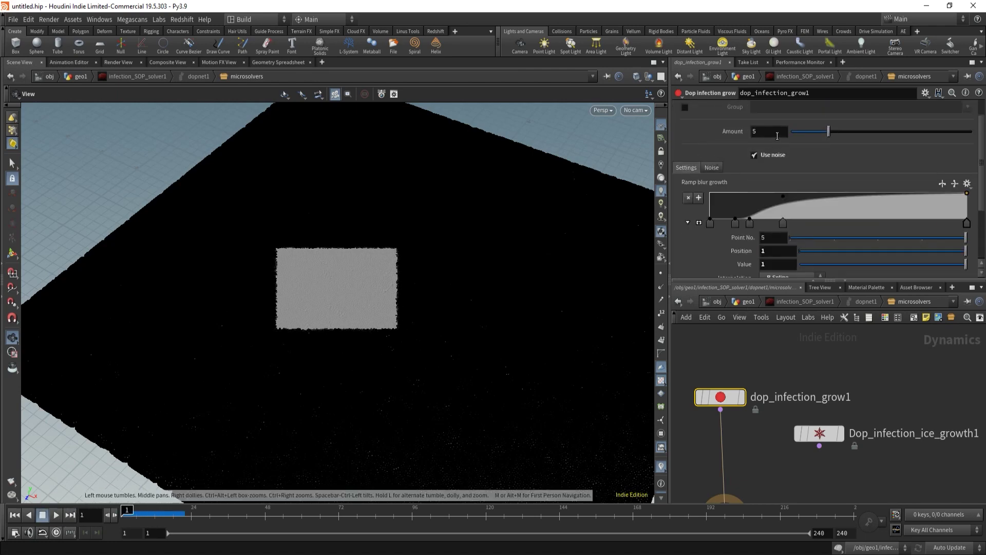
text(25)
key(Return)
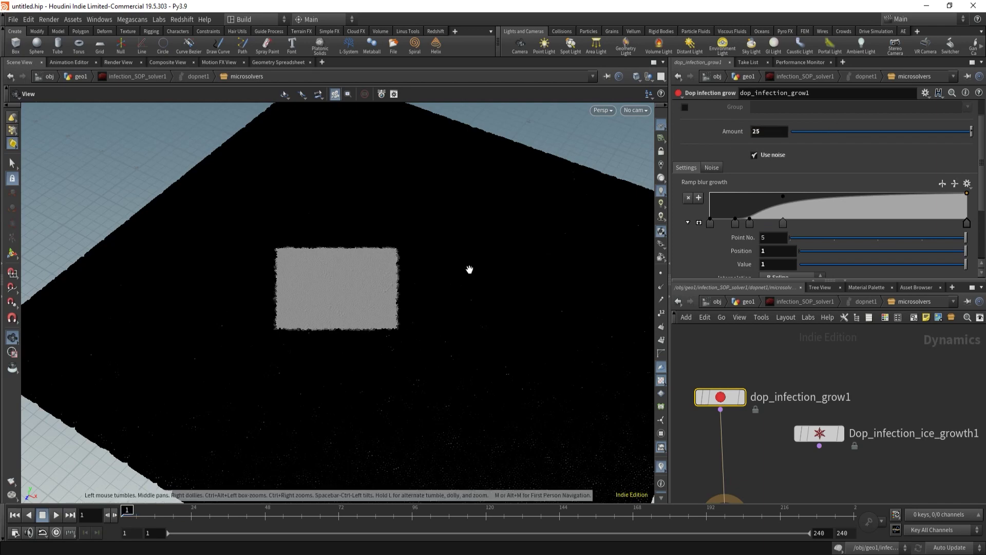
click(56, 515)
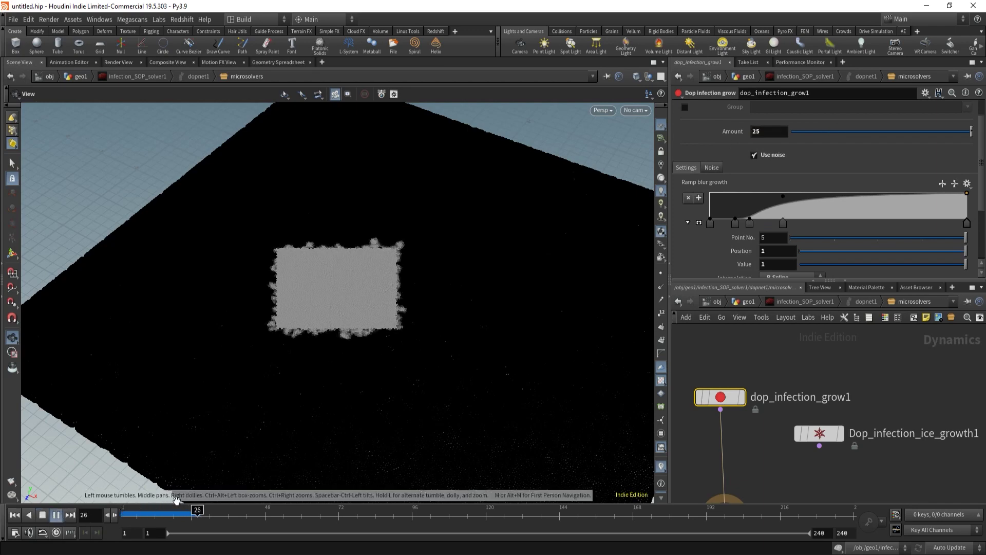
mouse_move(189, 512)
mouse_down()
mouse_move(280, 510)
mouse_move(183, 511)
mouse_up()
Go up to the geo1 network and add a Color node below infection_SOP_solver1.
click(748, 302)
middle_drag(781, 432, 790, 374)
click(819, 420)
key(Tab)
text(color)
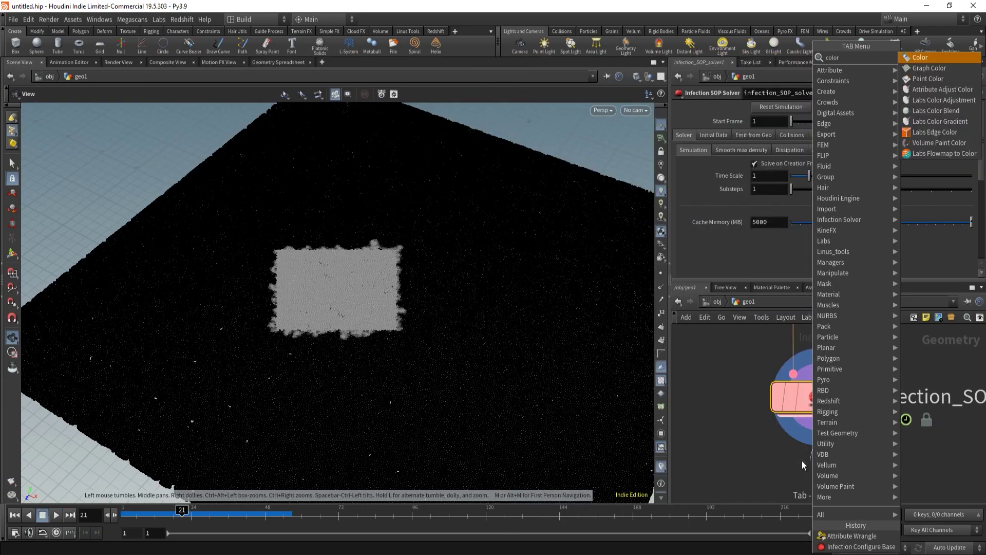
key(Return)
click(803, 465)
Display the Color node and drive it by viz_dop_infection_grow1_noise, trying Random from Attribute before switching to Ramp from Attribute.
click(816, 159)
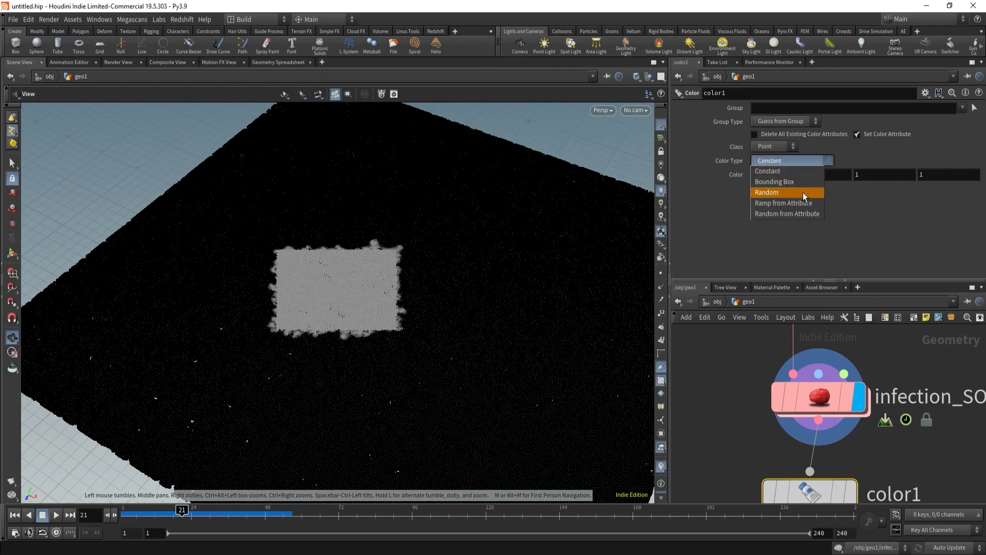
click(801, 213)
click(975, 188)
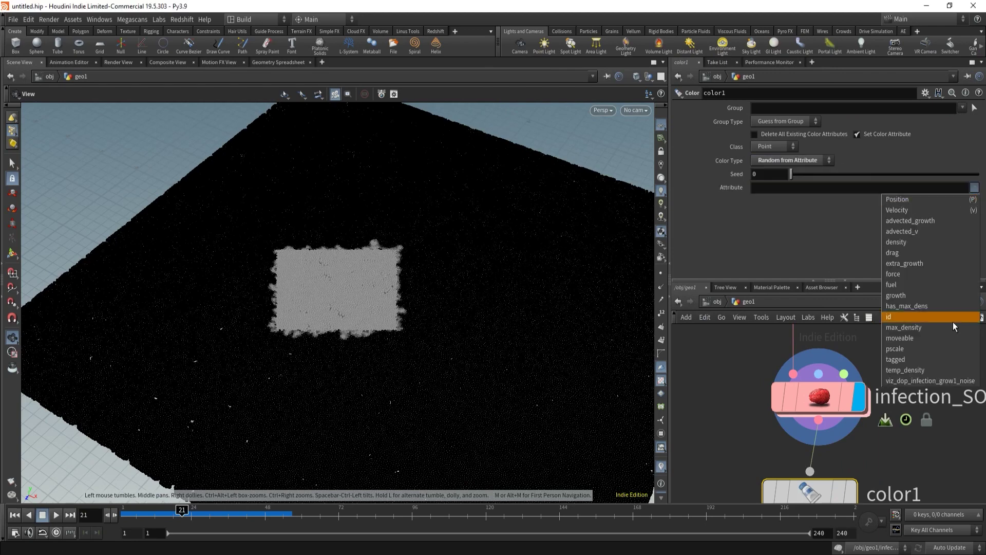
click(921, 380)
click(849, 492)
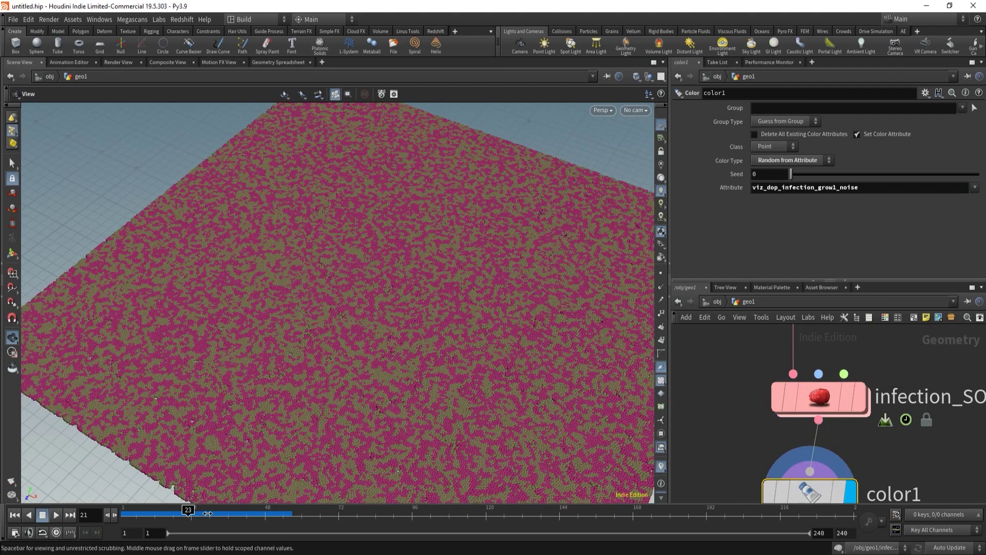
click(777, 162)
click(800, 203)
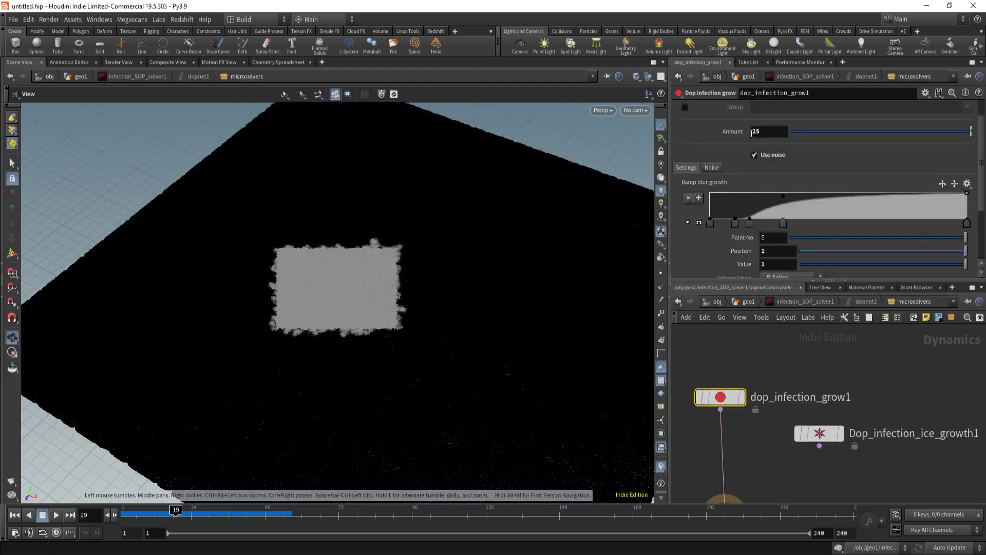
Set the noise frequency of dop_infection_grow1 to 2 on all three axes and replay the simulation from the start.
scroll(735, 187, up, 2)
scroll(729, 230, down, 2)
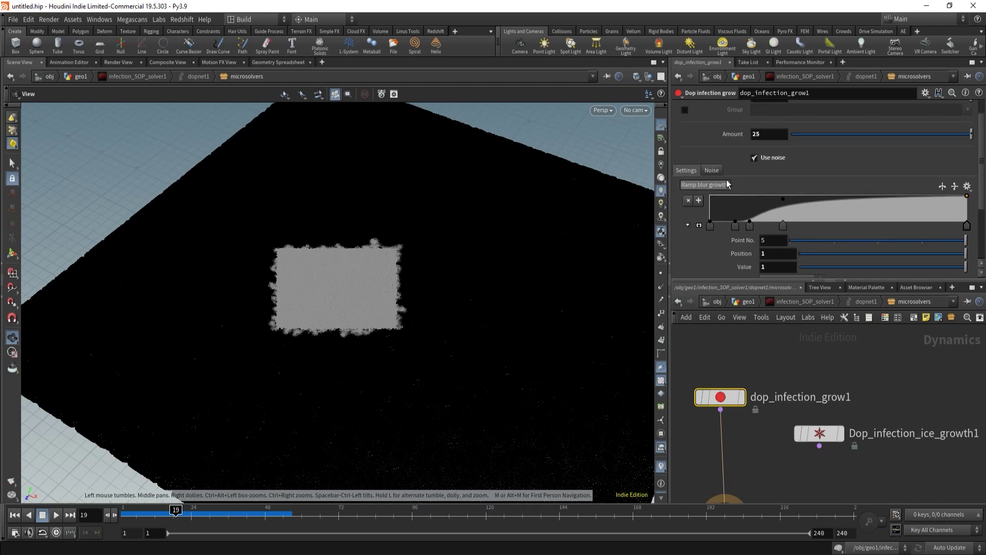
click(711, 170)
middle_drag(732, 190, 727, 170)
click(15, 514)
click(56, 514)
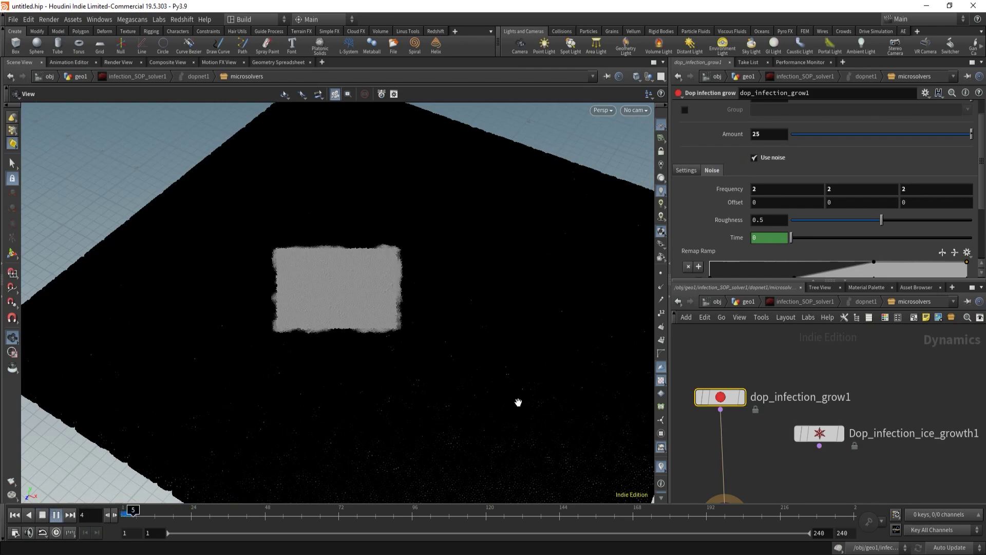
Return to the geo1 network and scrub the timeline back to frame 1 to inspect the noise pattern over time.
click(751, 301)
click(283, 511)
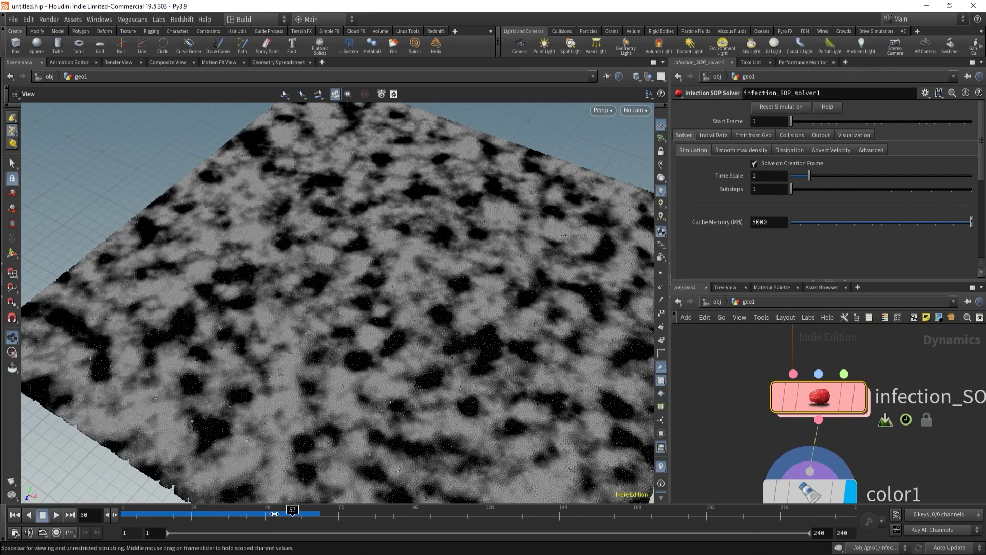
drag(283, 511, 126, 520)
Add an Infection Configure Reaction Diffusion setup to geo1, placed in empty space beside the infection_SOP_solver1 chain.
mouse_move(823, 400)
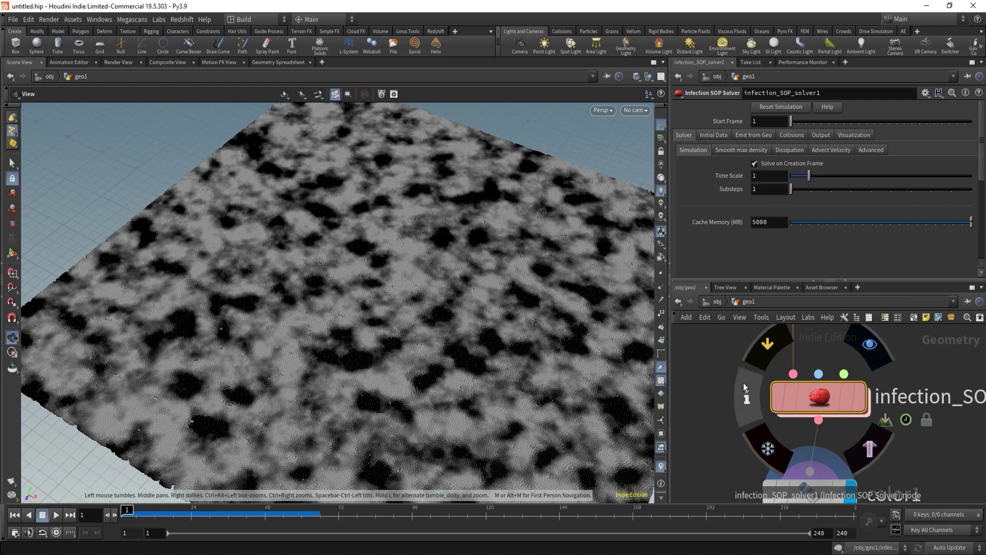
scroll(751, 396, down, 1)
scroll(813, 402, down, 1)
middle_drag(894, 441, 779, 440)
scroll(885, 440, up, 1)
scroll(862, 365, down, 1)
scroll(867, 426, down, 2)
key(Tab)
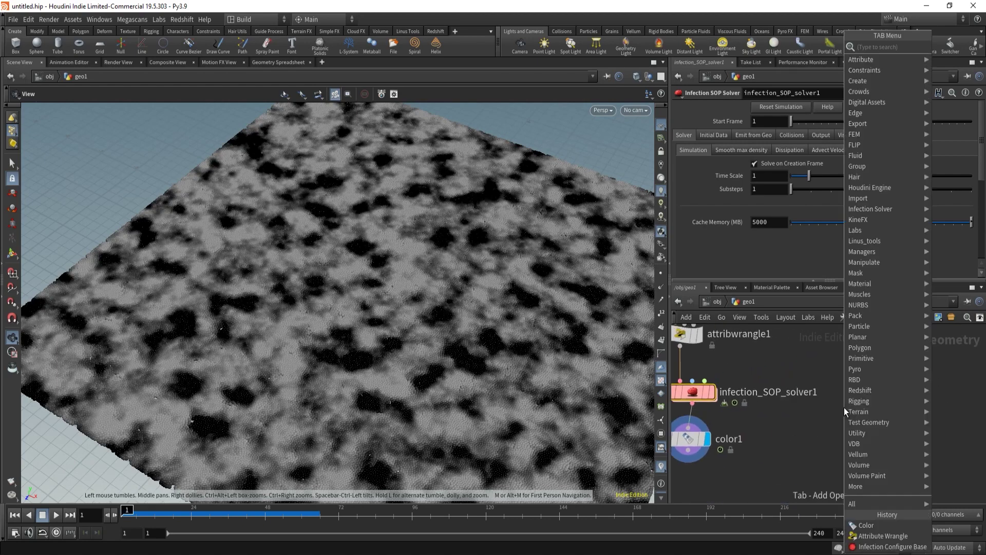
text(c)
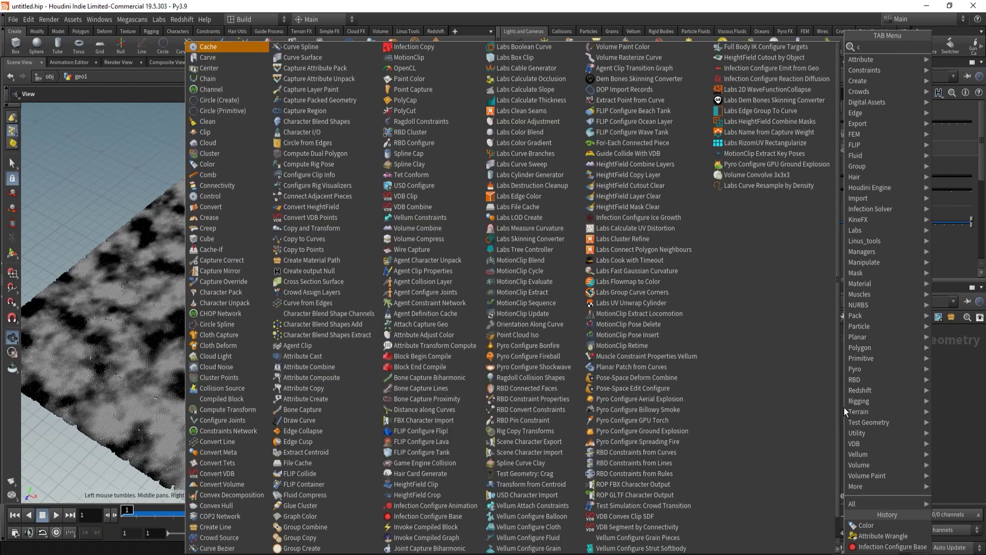
text(onfi)
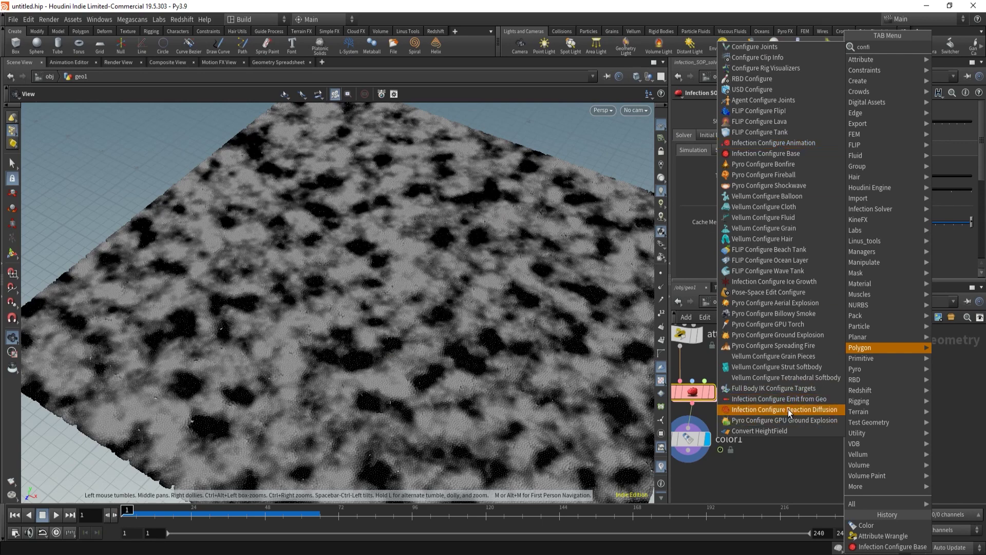
click(787, 408)
click(867, 411)
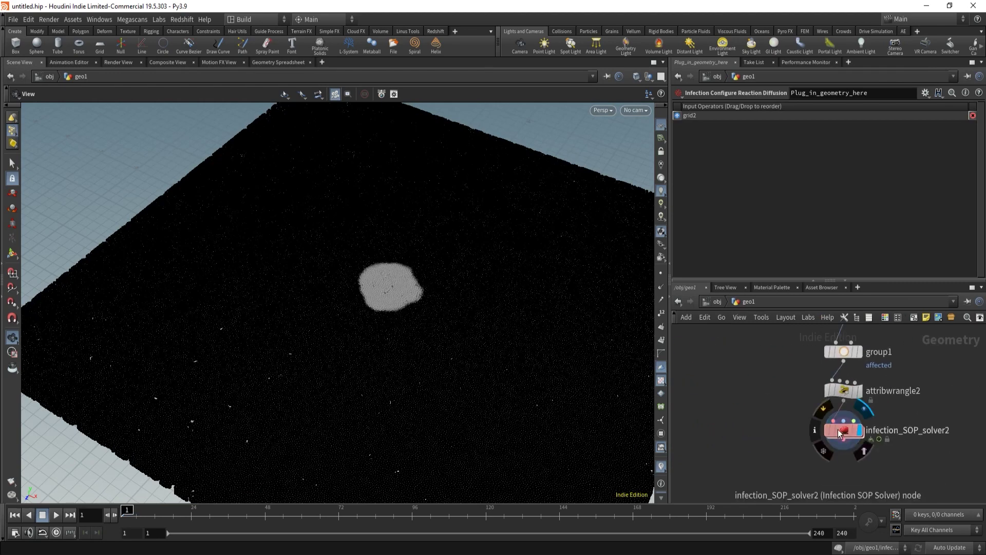
Play the infection_SOP_solver2 simulation, stop at frame 15, and look over the reaction diffusion node chain.
click(53, 515)
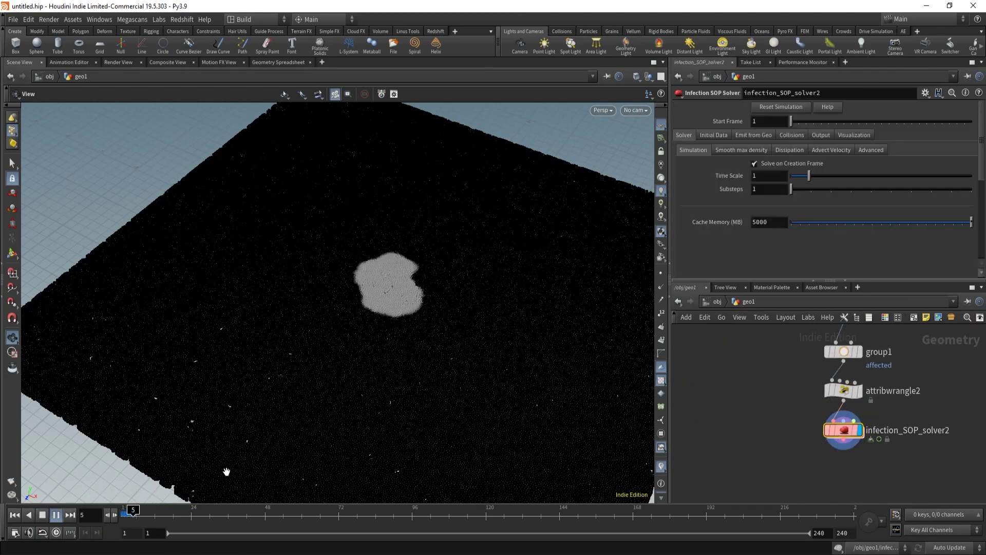
click(164, 514)
middle_drag(804, 357, 778, 463)
middle_drag(862, 377, 853, 442)
scroll(853, 442, down, 1)
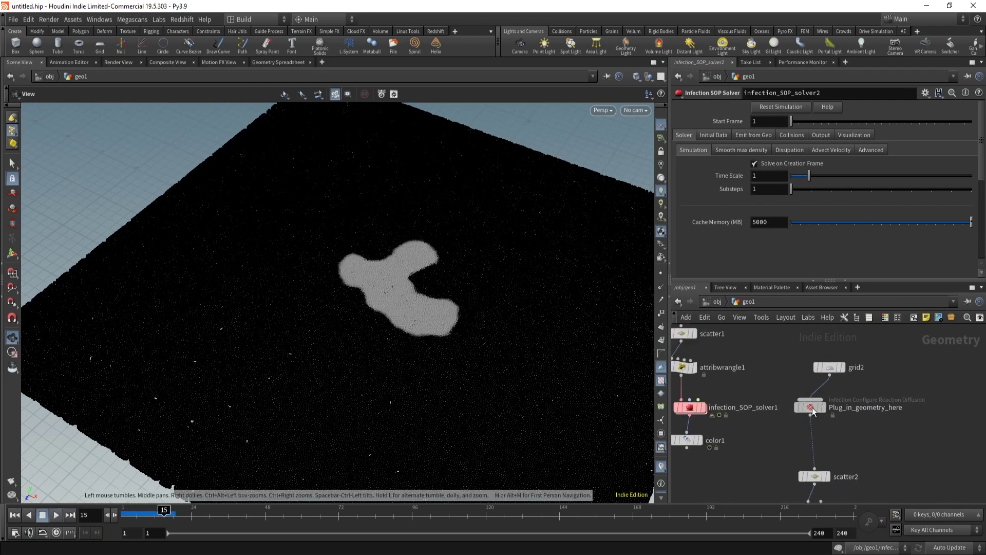
scroll(868, 447, down, 5)
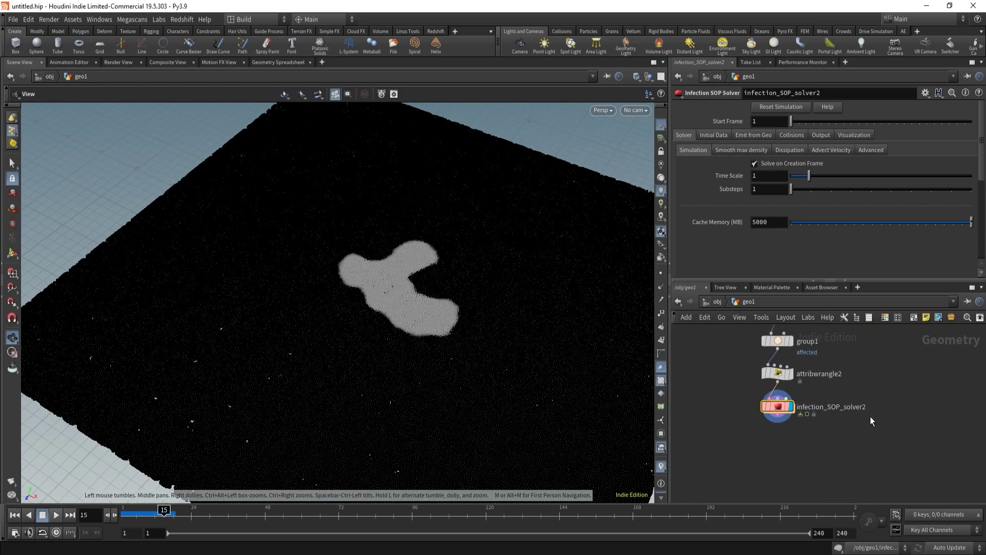
Advance the reaction diffusion simulation to frame 21 and inspect the growth pattern up close.
scroll(870, 415, down, 1)
scroll(550, 279, up, 4)
drag(419, 289, 495, 323)
scroll(494, 322, down, 2)
drag(163, 514, 182, 515)
click(56, 515)
middle_drag(866, 456, 844, 497)
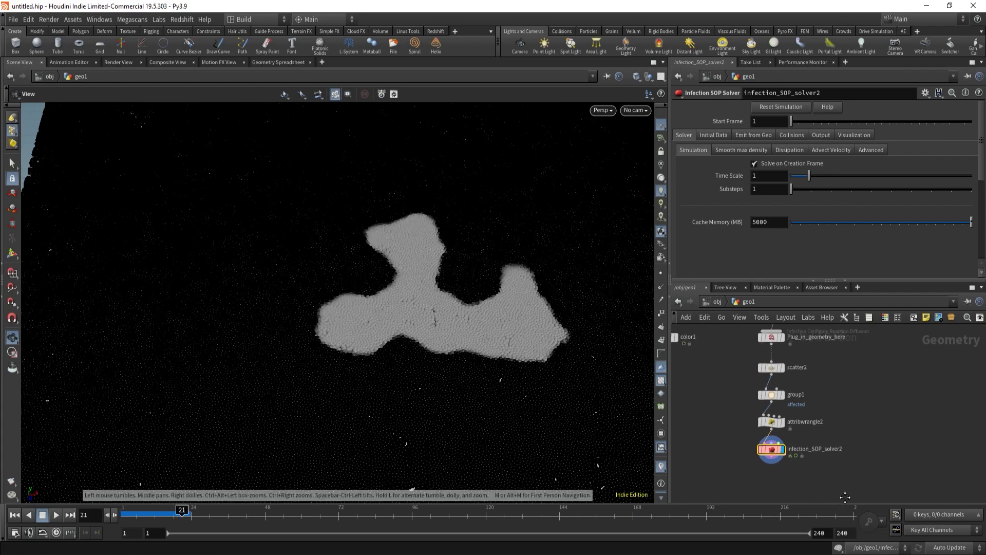
scroll(837, 411, down, 3)
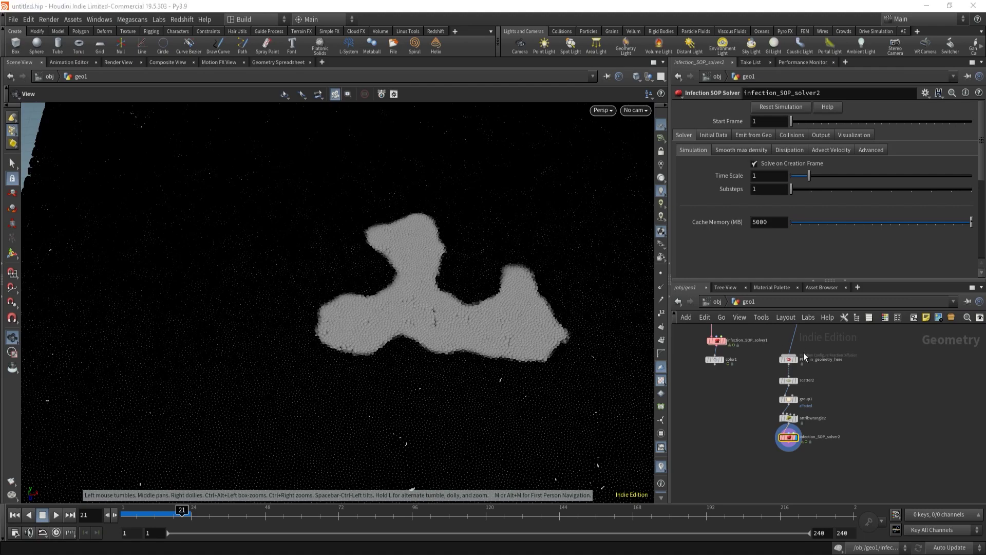
Search the available nodes for "configure i" to review the infection configure presets, without adding one.
middle_drag(878, 369, 849, 417)
scroll(856, 390, down, 2)
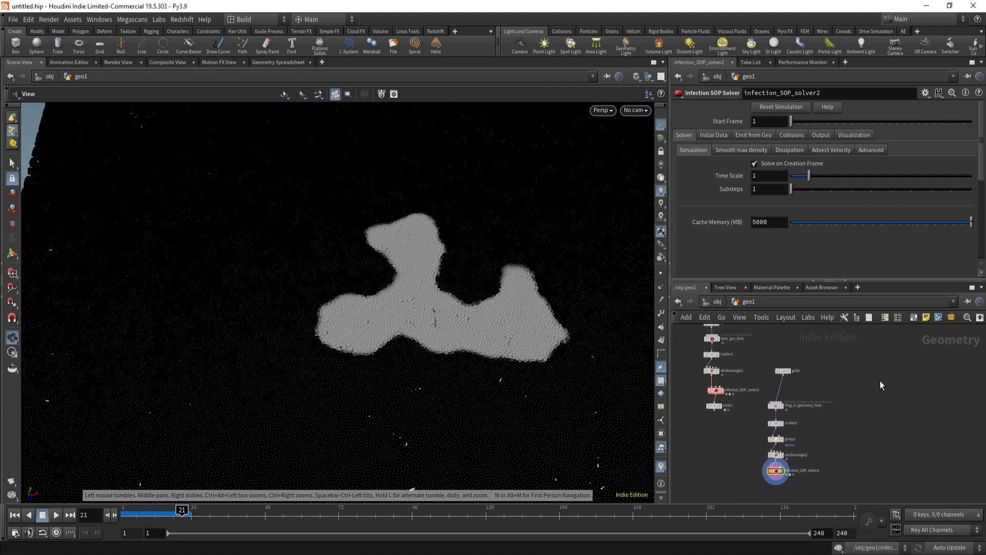
key(Tab)
text(con)
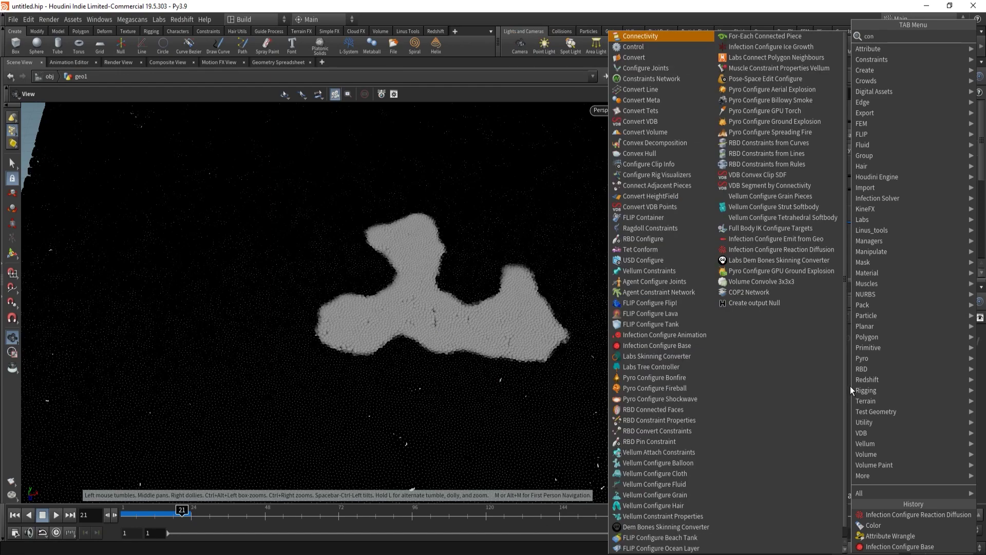
text(figure i)
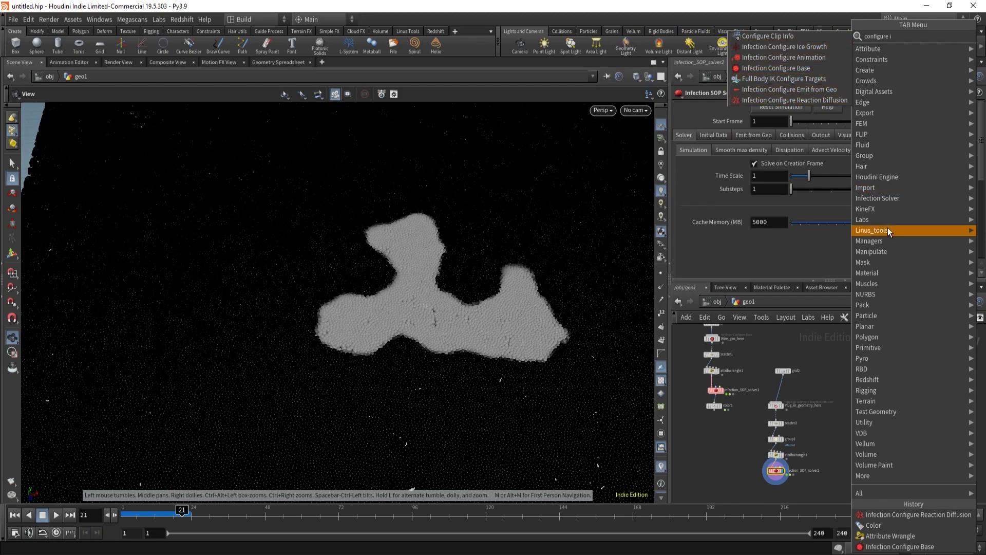
key(Escape)
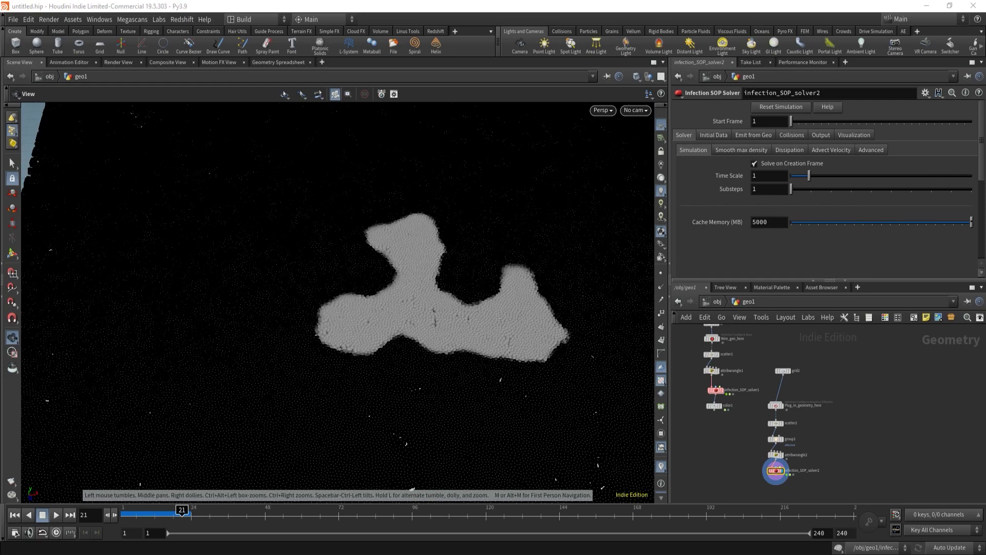
Go up to the object level and open the example scene animation_and_copy_workflow.hiplc.
middle_drag(852, 411, 829, 425)
middle_drag(802, 373, 857, 394)
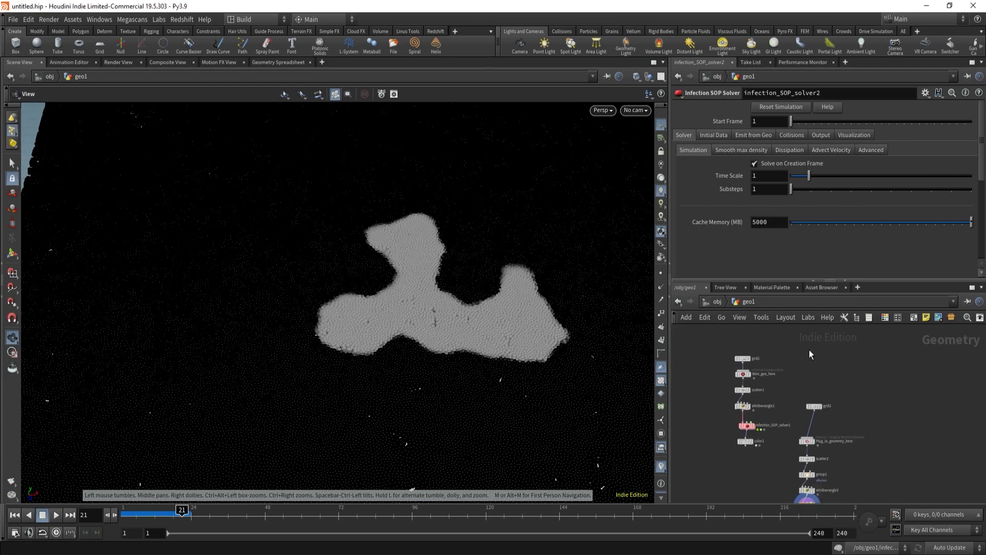
middle_drag(809, 349, 783, 372)
click(717, 303)
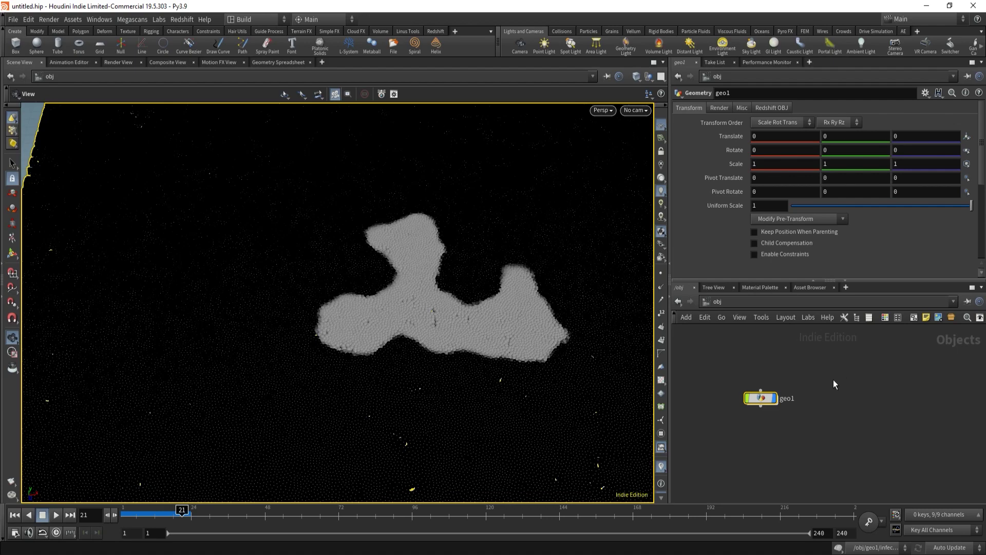
click(13, 19)
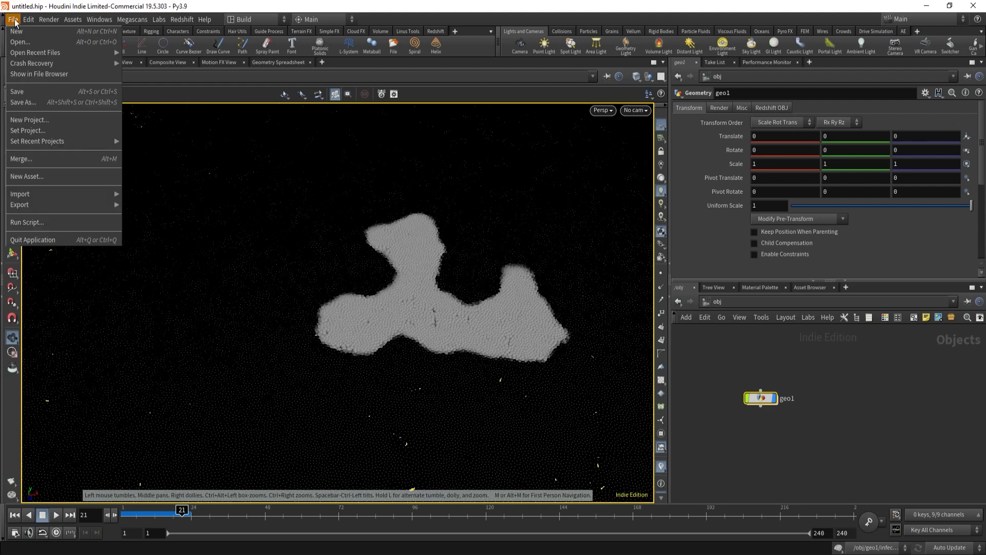
click(28, 45)
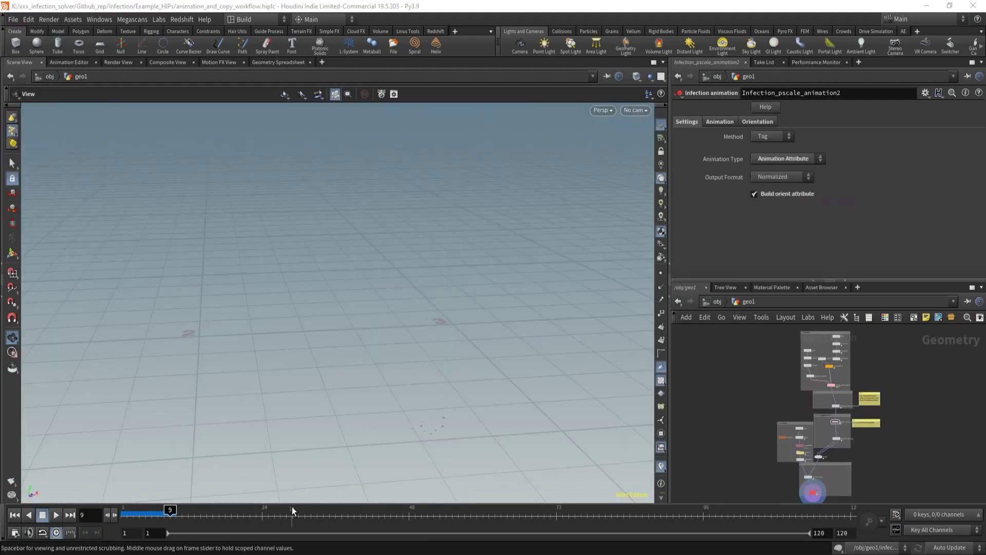
Scrub to frame 6, frame the geometry, and examine the infection network box and the nodes below it.
drag(134, 515, 154, 512)
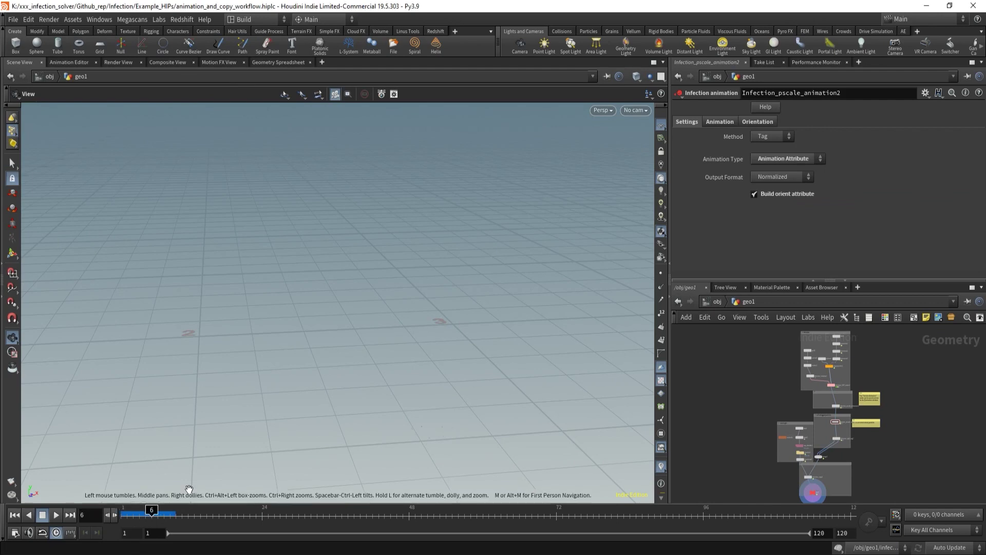
key(g)
scroll(845, 400, up, 5)
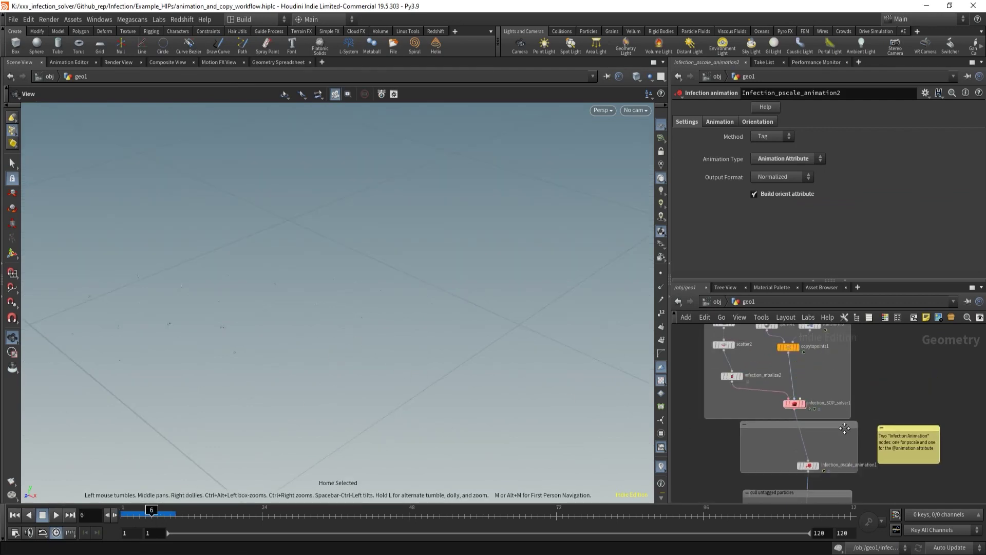
scroll(849, 399, down, 6)
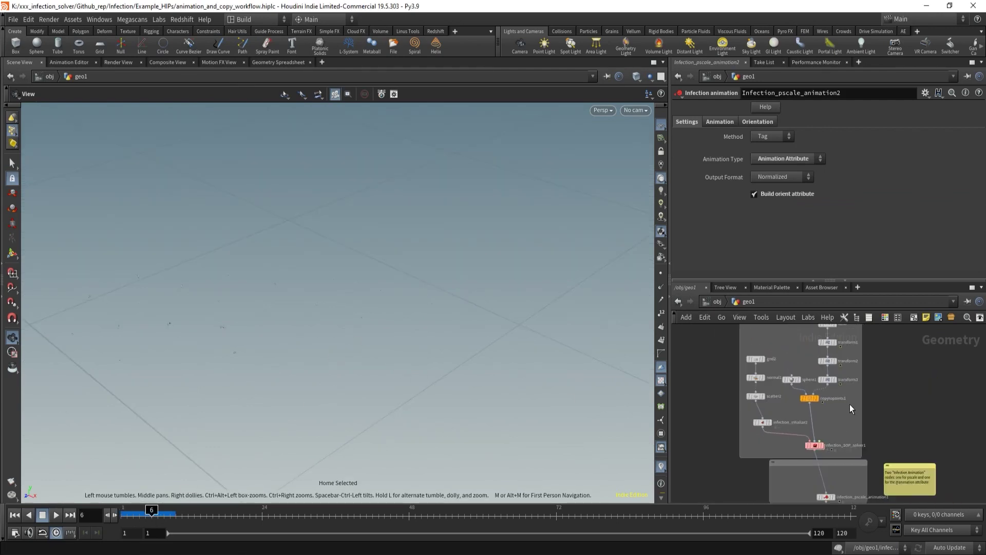
middle_drag(842, 490, 887, 497)
scroll(877, 464, up, 3)
scroll(875, 413, down, 1)
middle_drag(873, 409, 884, 489)
scroll(868, 390, up, 3)
middle_drag(862, 394, 862, 423)
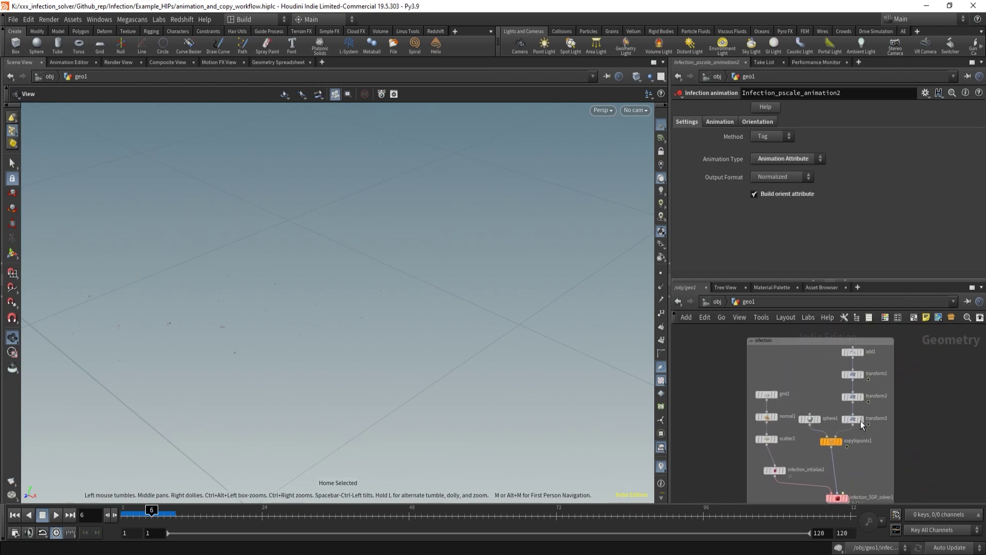
Display infection_intialize2 and frame the whole scattered grid in the viewport.
click(783, 470)
right_drag(436, 322, 121, 339)
right_drag(503, 326, 204, 362)
middle_drag(371, 327, 303, 405)
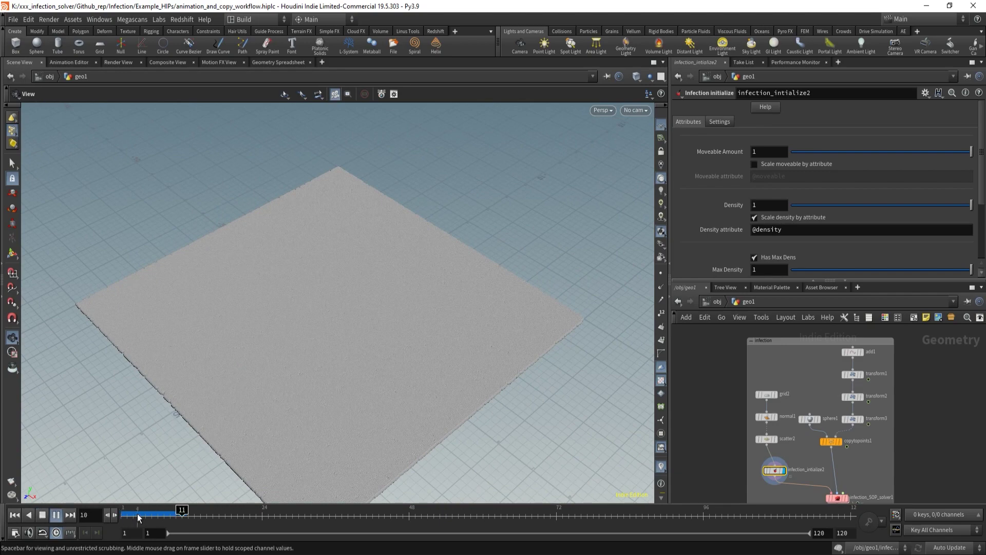
Display infection_SOP_solver1, followed by the copytopoints1 emitter that feeds it, to inspect the emission source.
scroll(842, 478, up, 5)
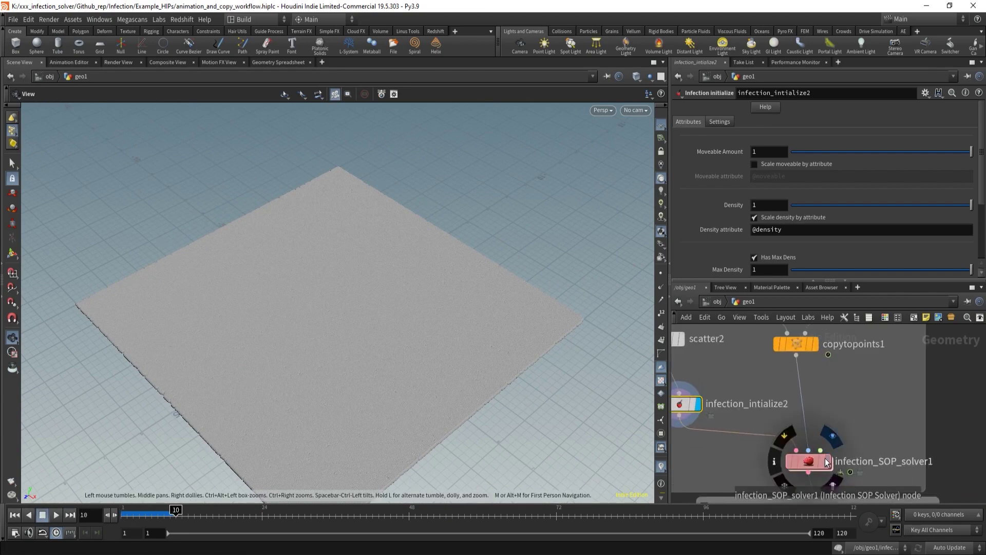
click(831, 461)
click(807, 465)
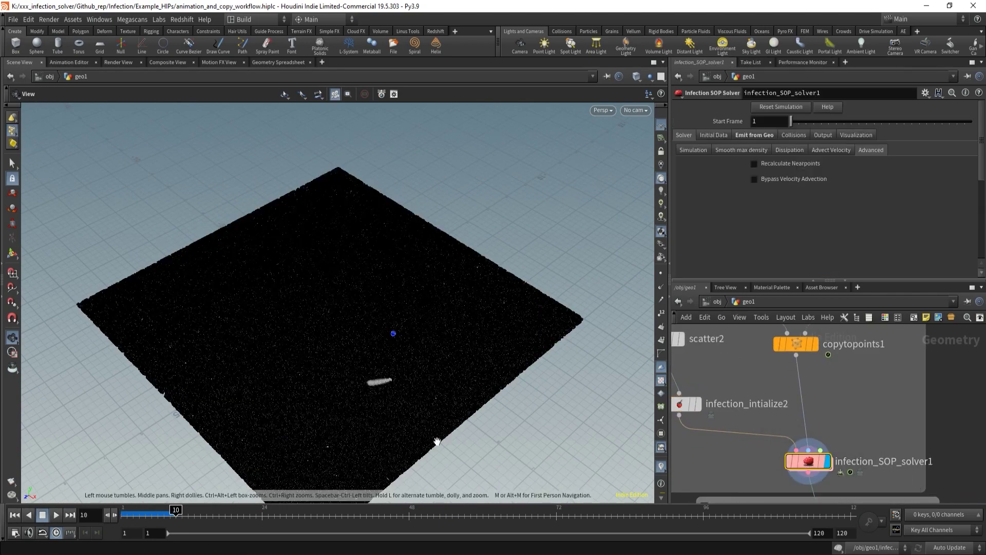
middle_drag(817, 350, 804, 389)
click(800, 384)
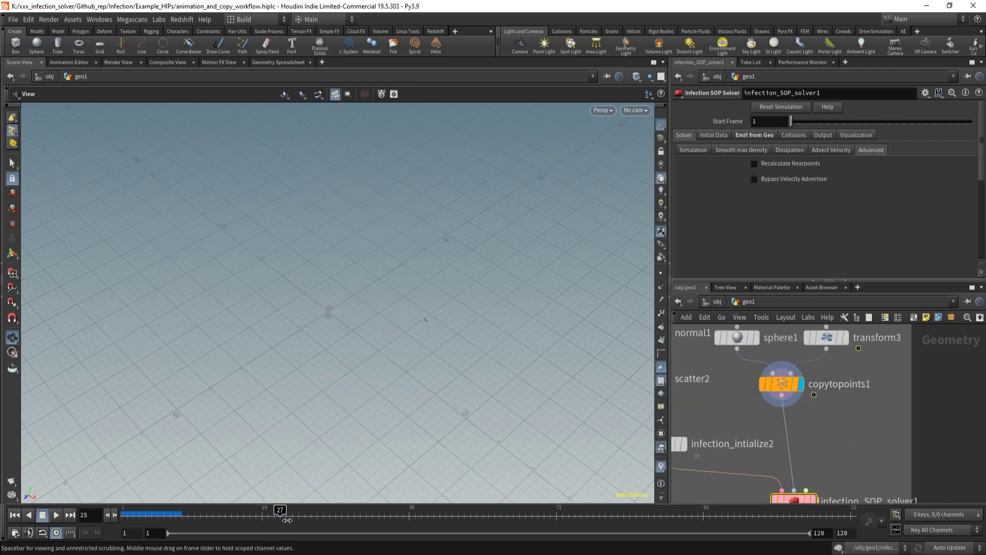
Display infection_SOP_solver1 at frame 1, briefly entering it before returning to the geo1 network.
middle_drag(880, 473, 877, 436)
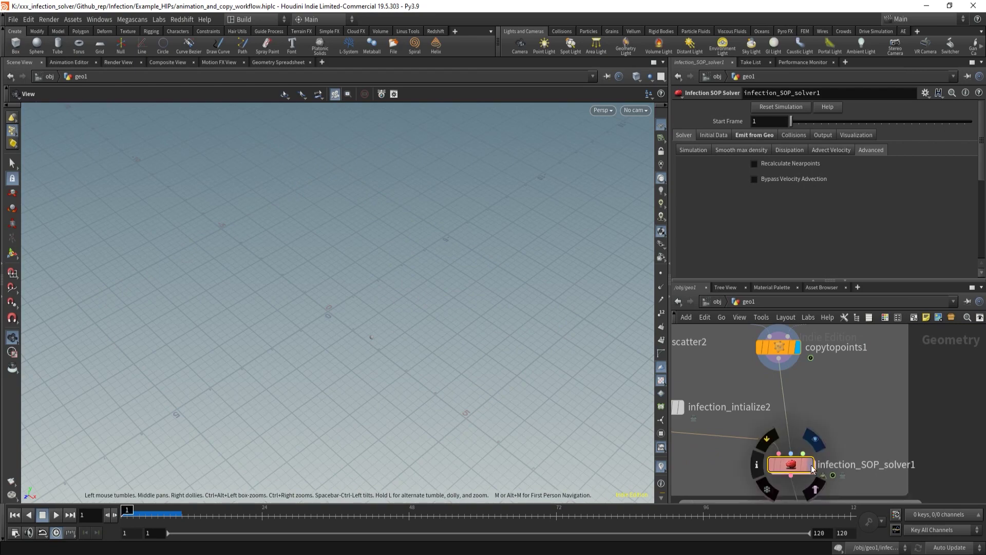
click(794, 468)
double_click(795, 468)
click(738, 301)
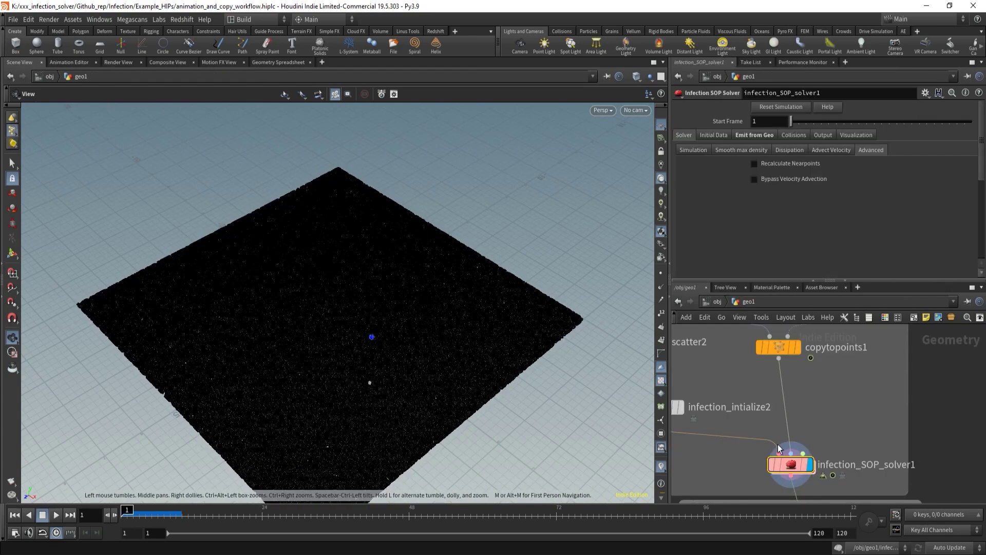
Open the Emit from Geo settings of infection_SOP_solver1 and examine the emission placement and ray transfer method.
click(758, 137)
scroll(779, 226, down, 1)
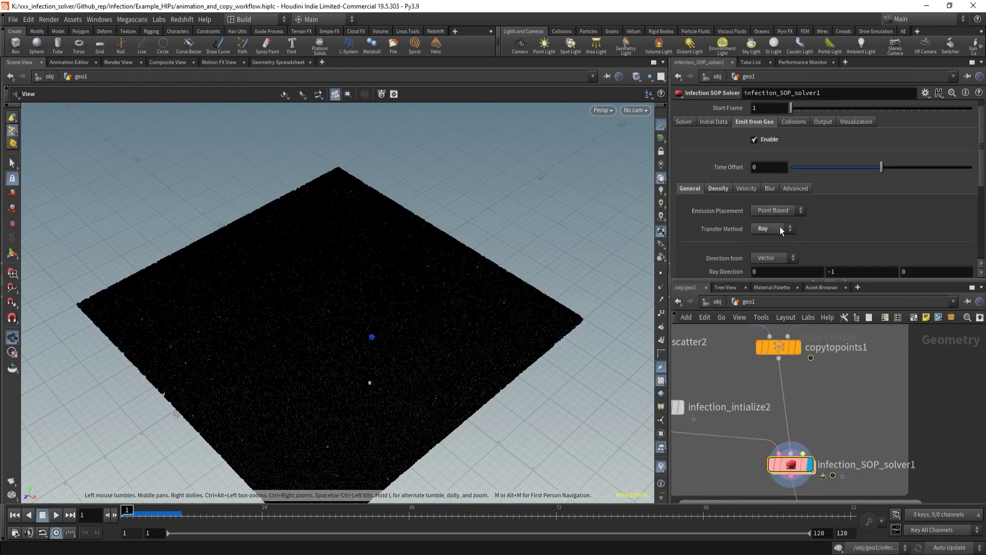
scroll(421, 358, up, 5)
scroll(450, 420, up, 2)
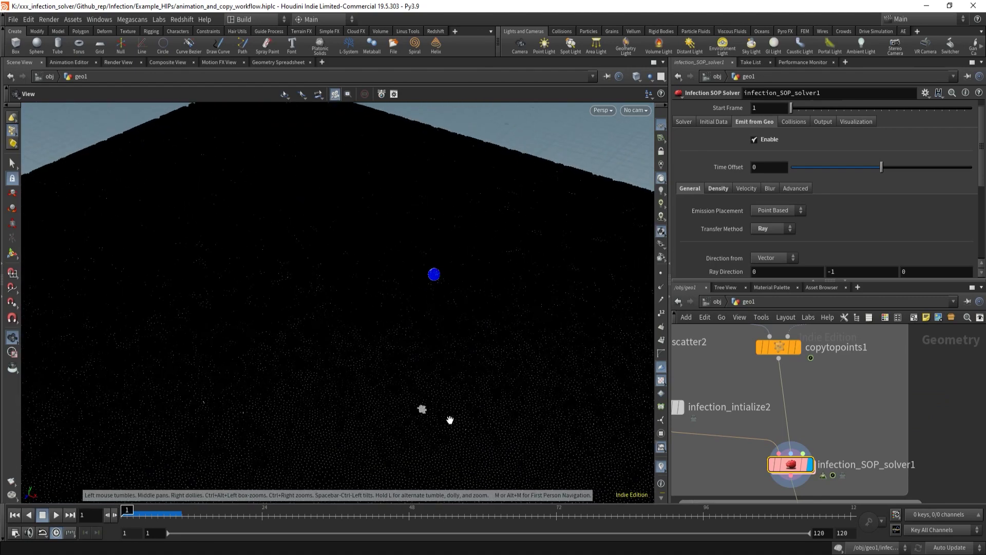
Enter the microsolvers of infection_SOP_solver1, inspect dop_infection_tag1 and dop_infection_grow1, and return to geo1.
double_click(791, 467)
click(796, 452)
scroll(823, 454, up, 3)
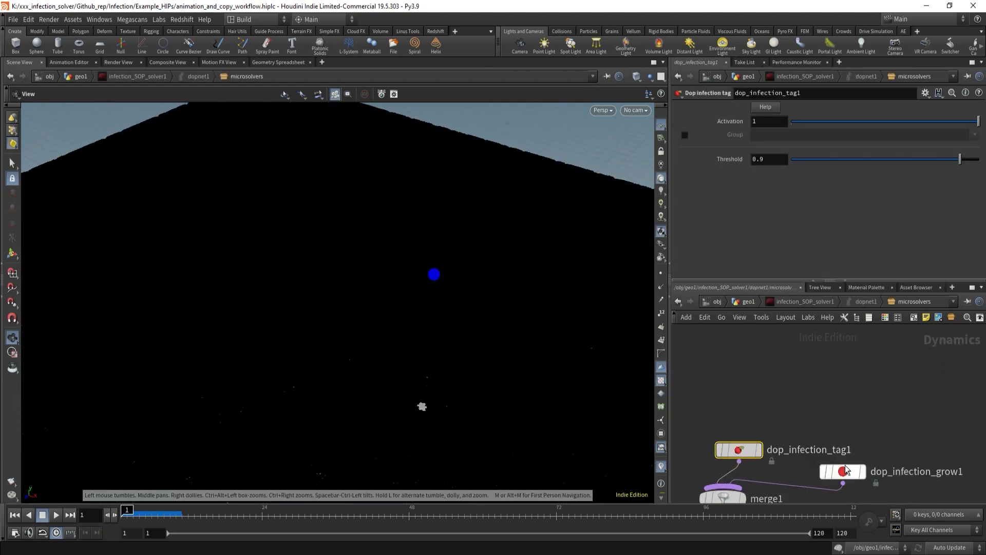
click(838, 468)
click(747, 302)
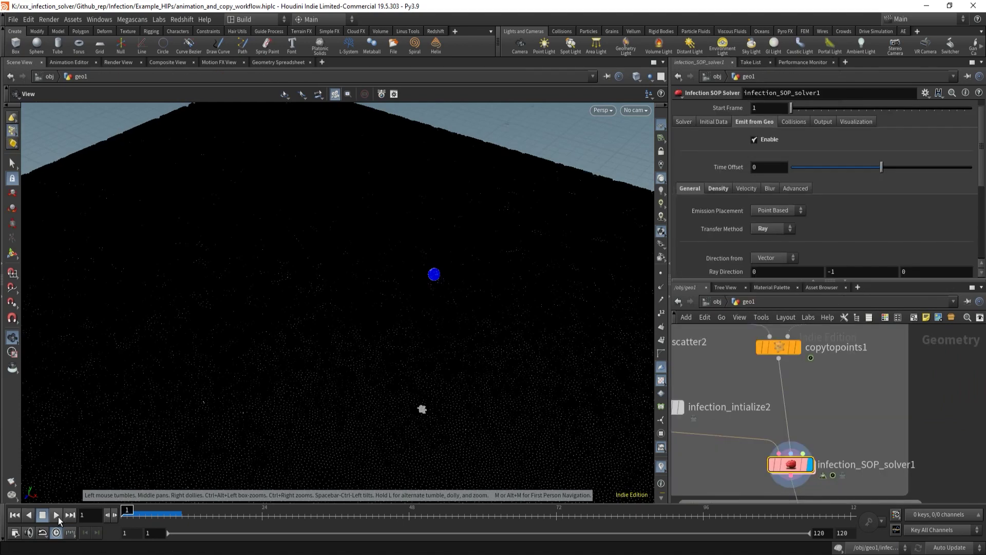
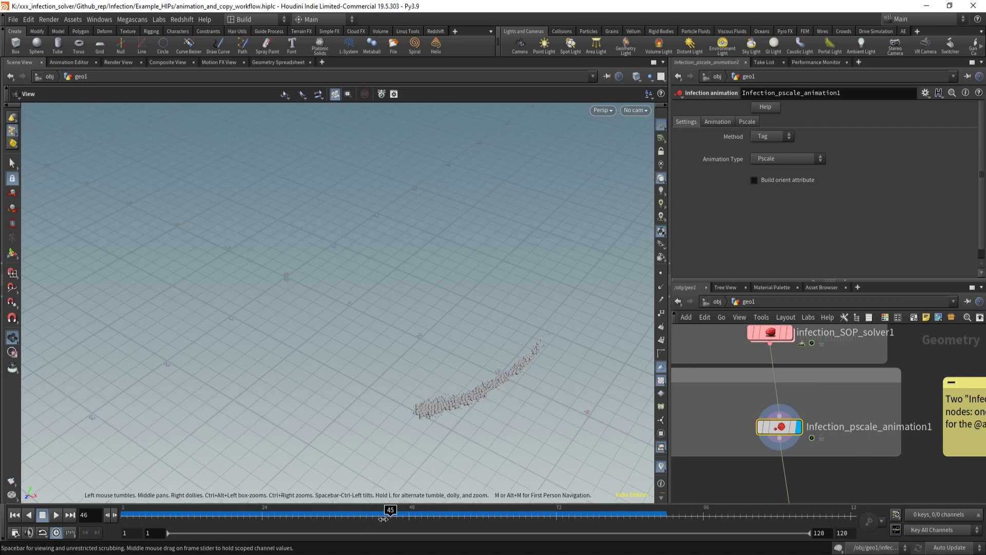
Scrub to frame 89 and review the method, animation type and animation ramp settings of Infection_pscale_animation1.
drag(267, 518, 661, 516)
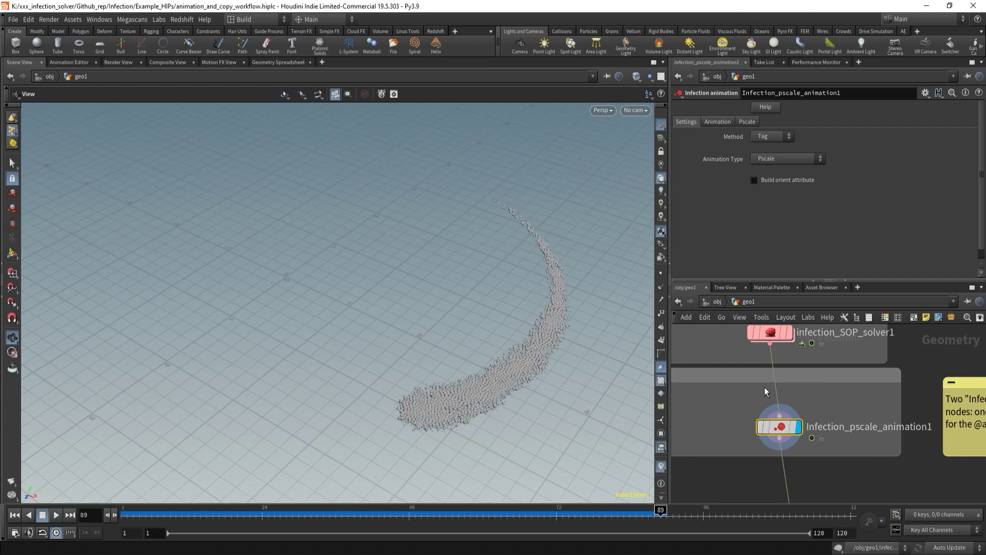
click(771, 138)
click(771, 140)
click(771, 160)
click(716, 122)
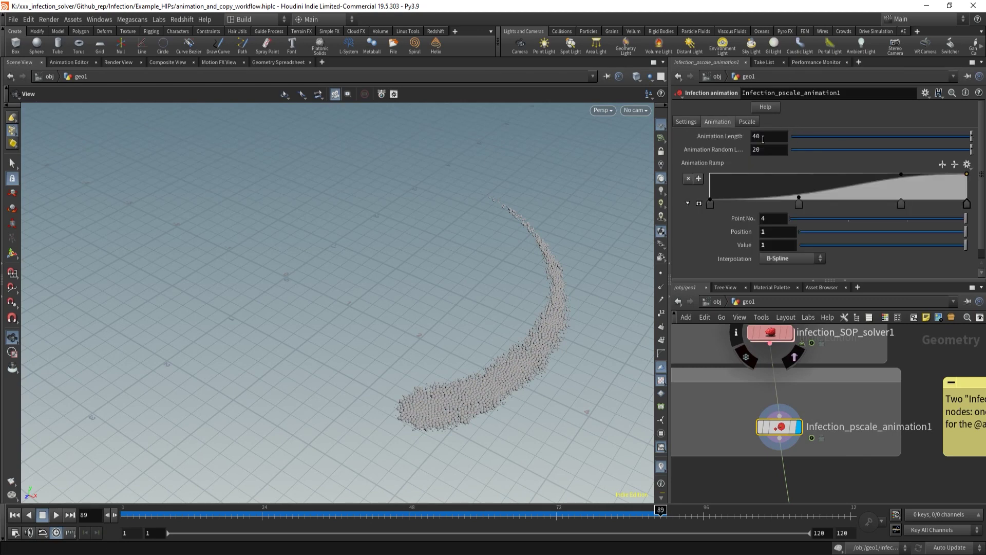
Set Infection_pscale_animation1's Animation Length to 31 and its Animation Random Length to 20.
drag(844, 139, 813, 144)
middle_drag(777, 136, 799, 105)
drag(840, 150, 796, 157)
middle_drag(781, 131, 781, 132)
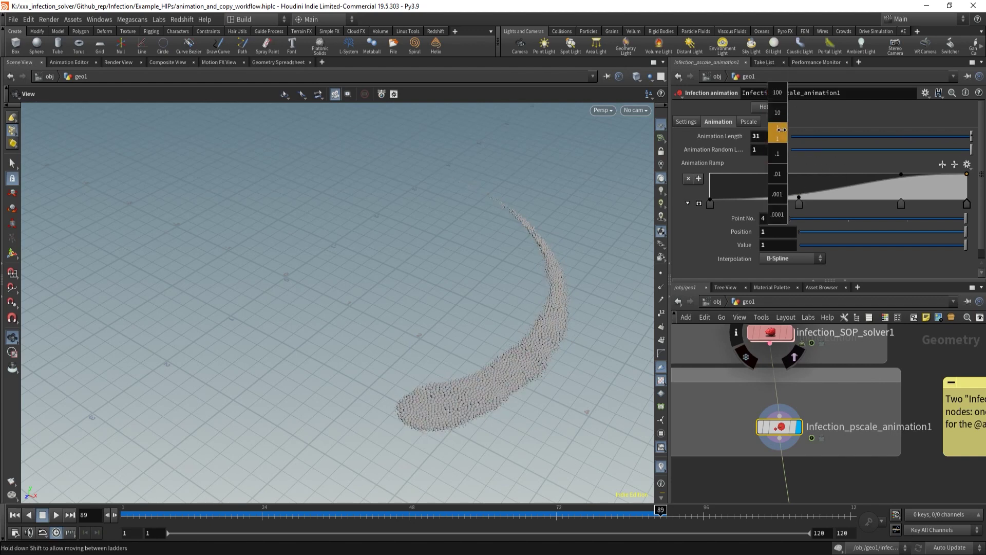
middle_drag(867, 135, 903, 136)
drag(753, 149, 686, 156)
text(20)
key(Return)
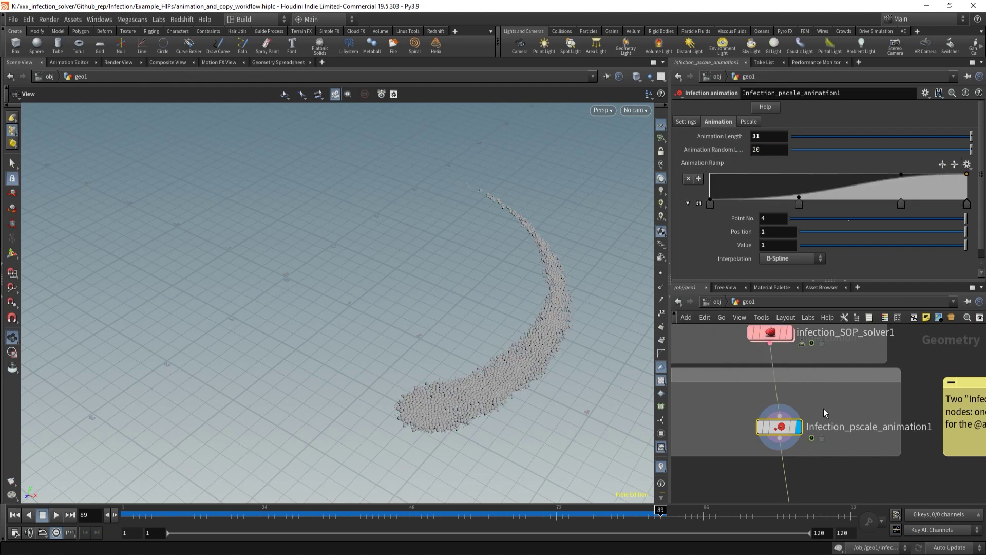
Display Infection_pscale_animation2, scrub to frame 85 and review its Settings and Orientation parameters.
middle_drag(839, 415, 800, 393)
middle_drag(791, 457, 808, 386)
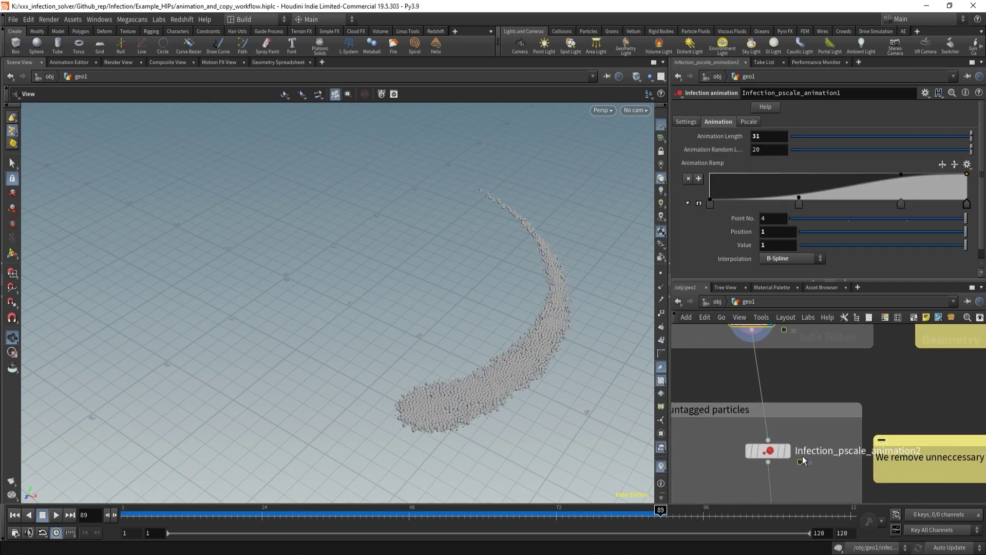
click(765, 453)
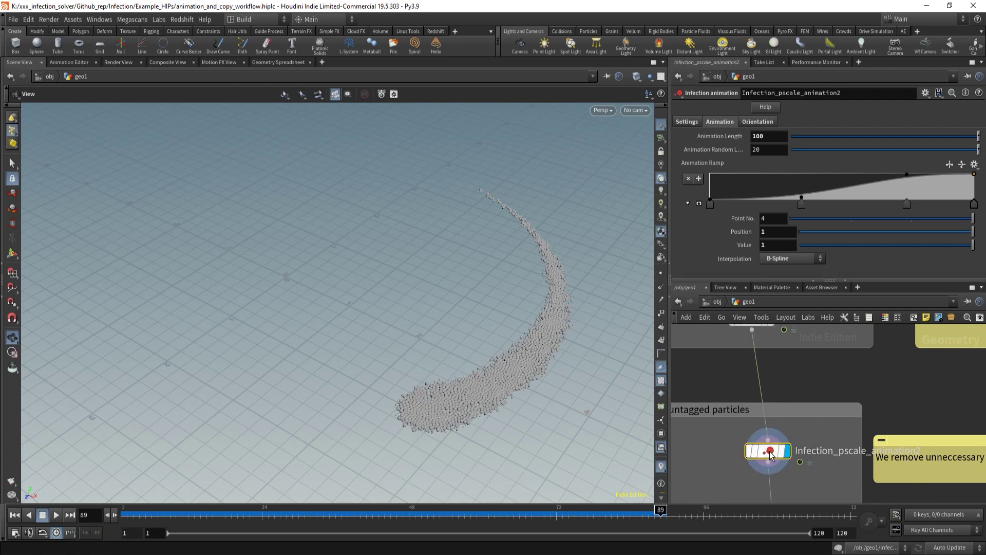
click(691, 122)
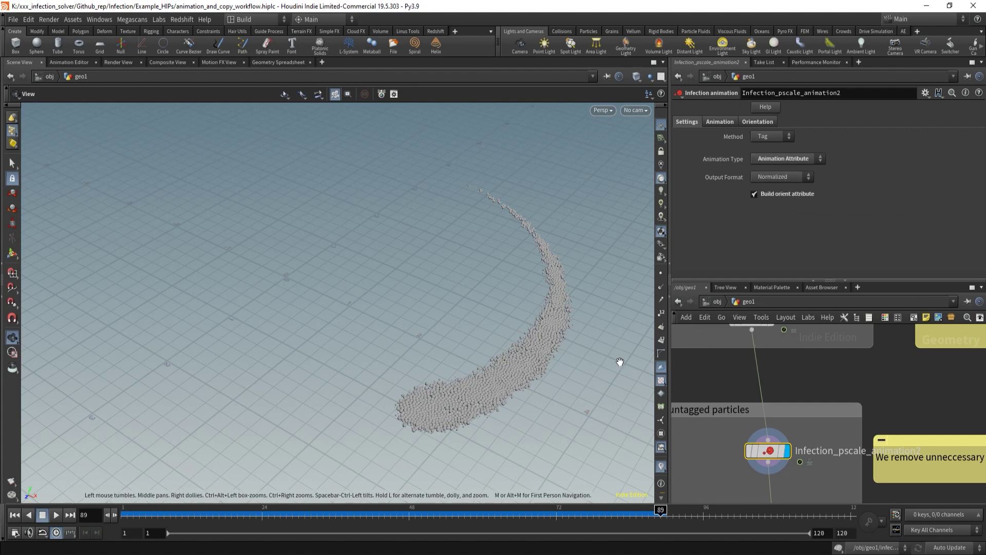
drag(357, 515, 637, 472)
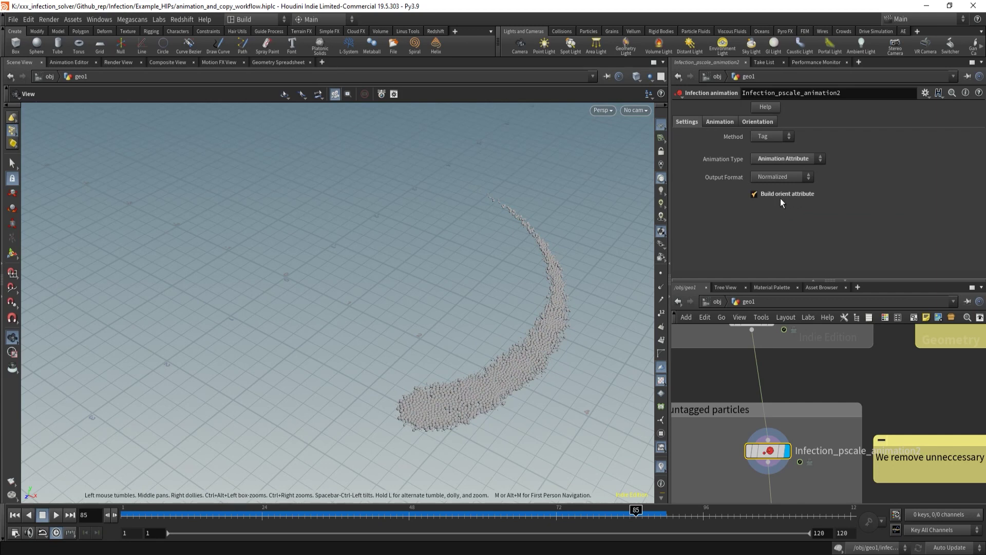
click(757, 122)
click(687, 123)
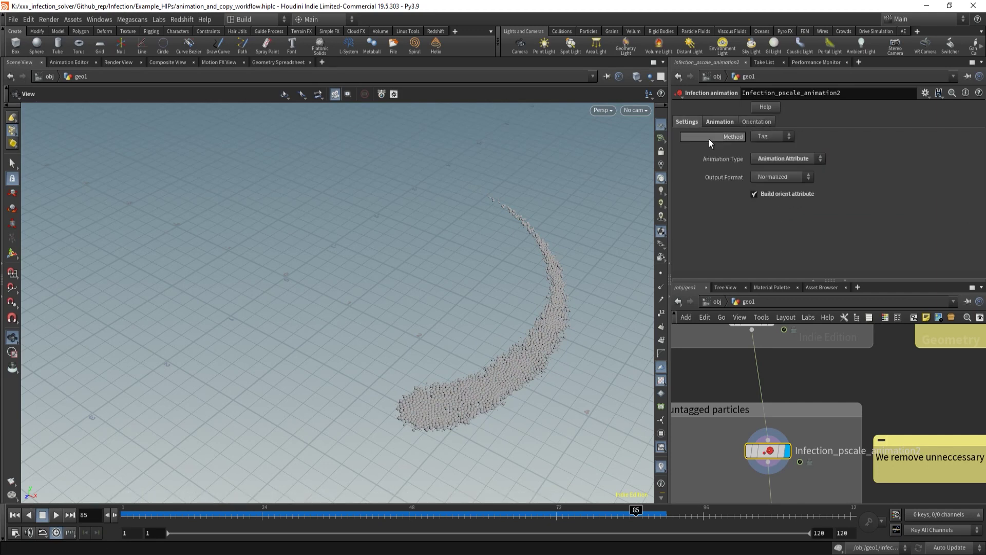
Display Infection_split_tag2 and merge1 in turn, and compare the node information of merge1 and Infection_pscale_animation2.
mouse_move(816, 484)
middle_down()
mouse_move(811, 438)
mouse_move(827, 392)
middle_up()
middle_drag(825, 449, 851, 380)
middle_drag(840, 341, 866, 385)
click(851, 436)
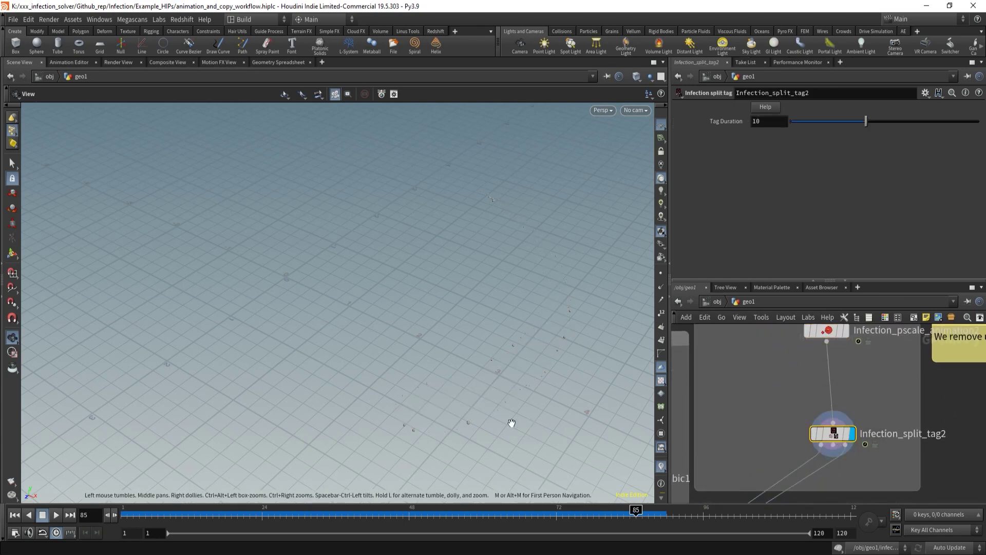
scroll(778, 374, down, 3)
click(751, 465)
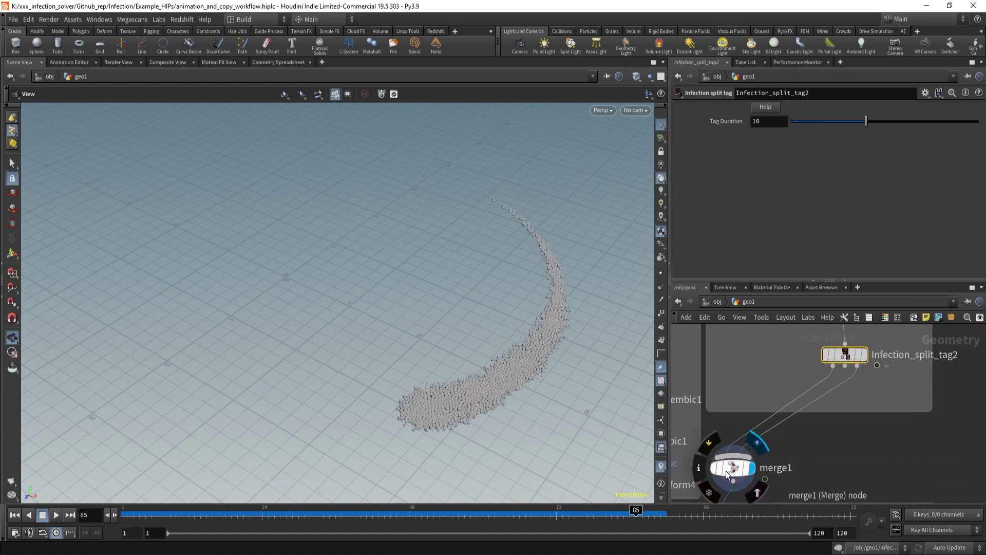
click(721, 450)
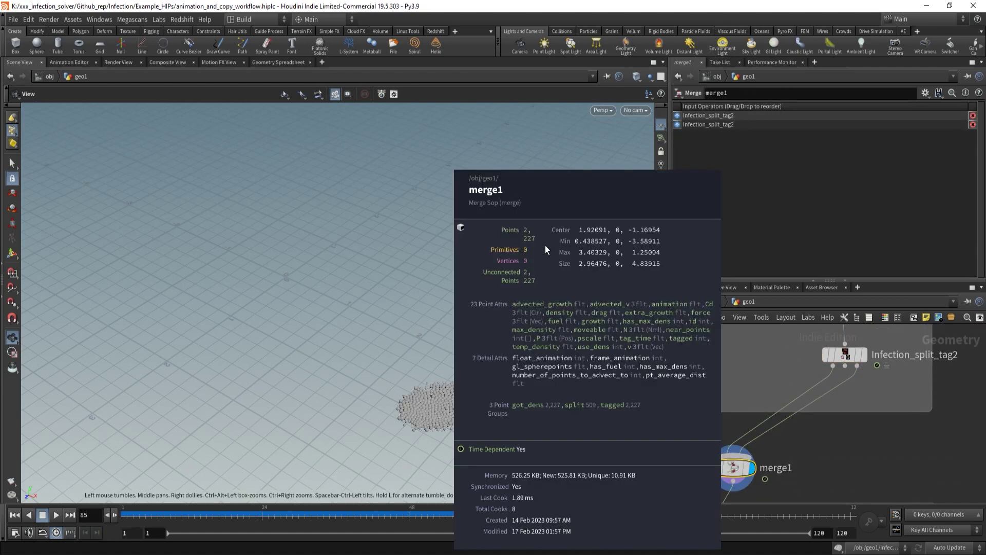
scroll(820, 386, up, 3)
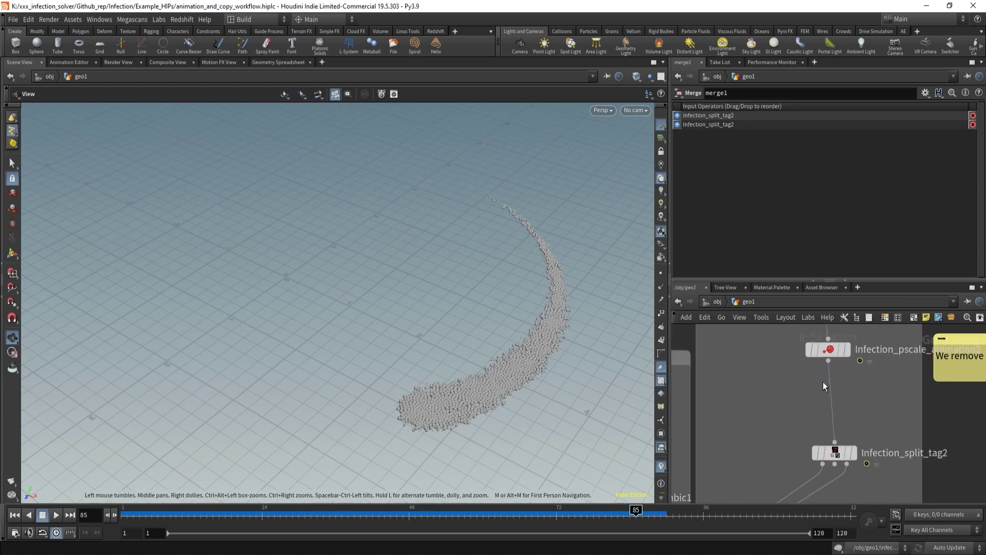
middle_click(832, 351)
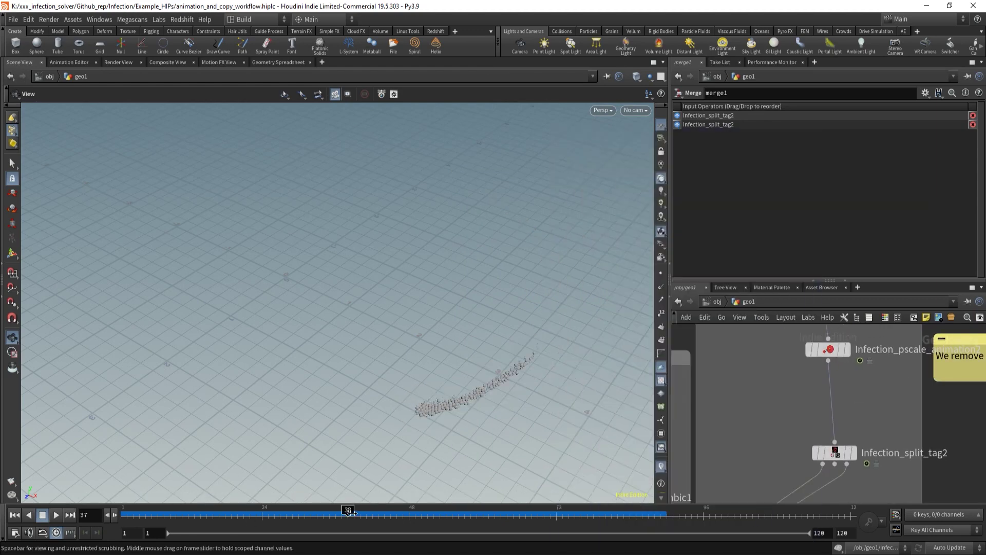
Scrub the merged particles to frame 81 and examine the infected strip from a closer angle.
drag(687, 498, 611, 477)
drag(505, 396, 386, 332)
middle_drag(795, 428, 850, 315)
drag(491, 350, 390, 385)
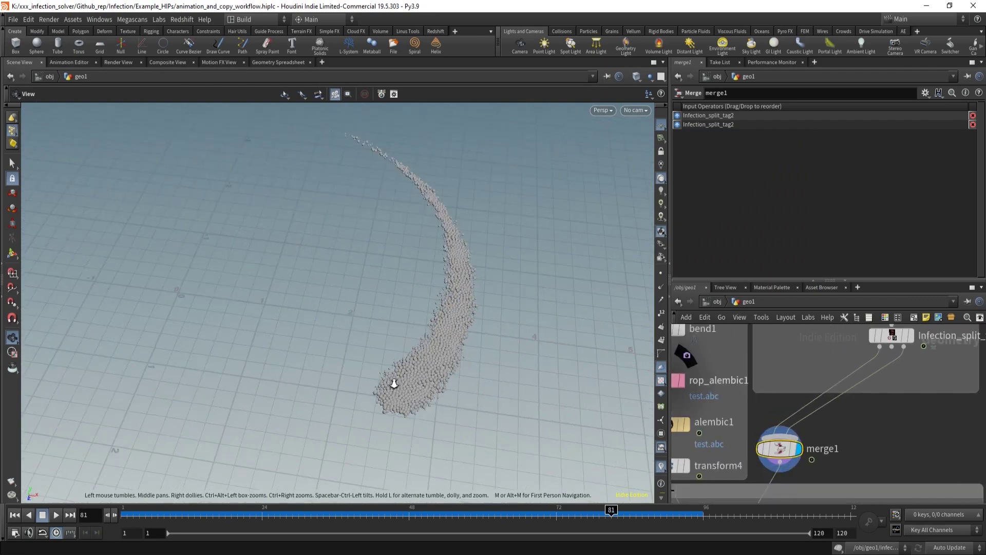
right_drag(390, 385, 462, 352)
drag(462, 353, 437, 349)
Display box1 and bend1 in turn, then scrub to frame 58 to check the bend animation.
middle_drag(868, 446, 909, 301)
middle_drag(820, 403, 833, 473)
middle_drag(782, 422, 795, 539)
middle_drag(795, 474, 798, 414)
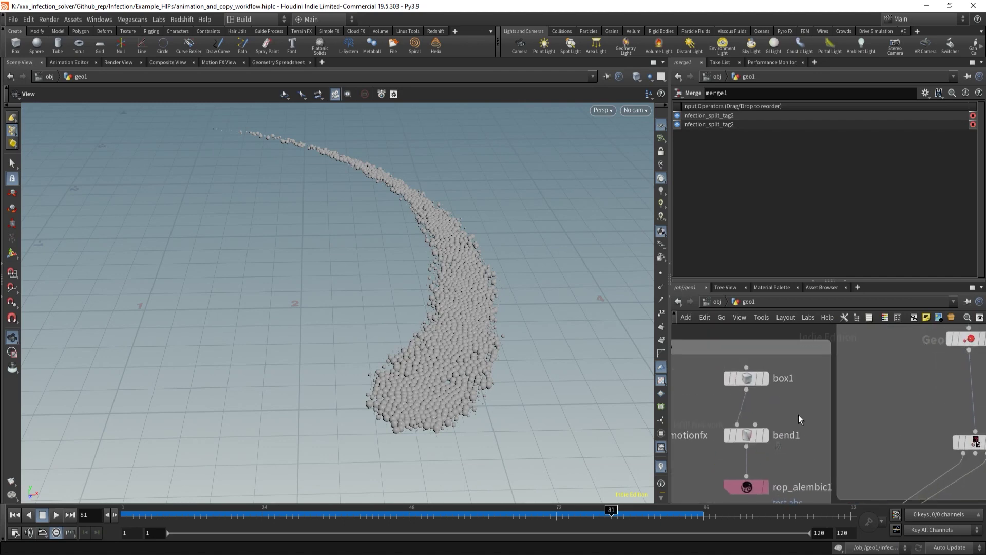
click(765, 379)
key(g)
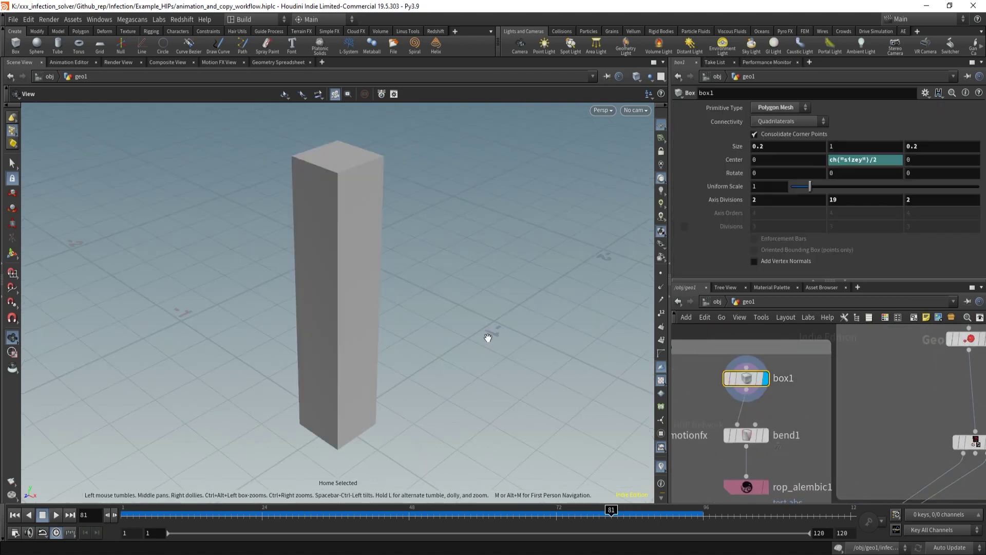
middle_drag(763, 411, 821, 364)
click(808, 388)
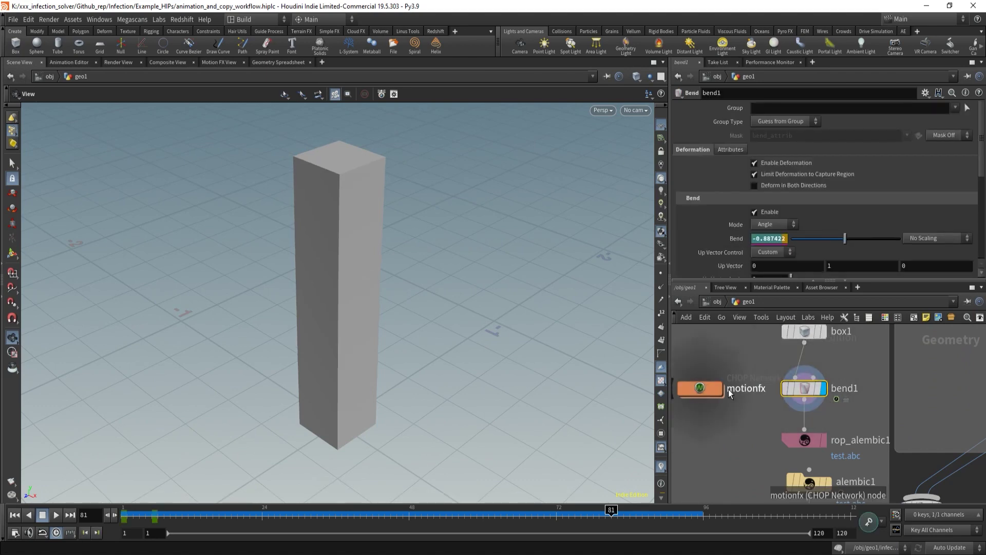
drag(611, 513, 470, 512)
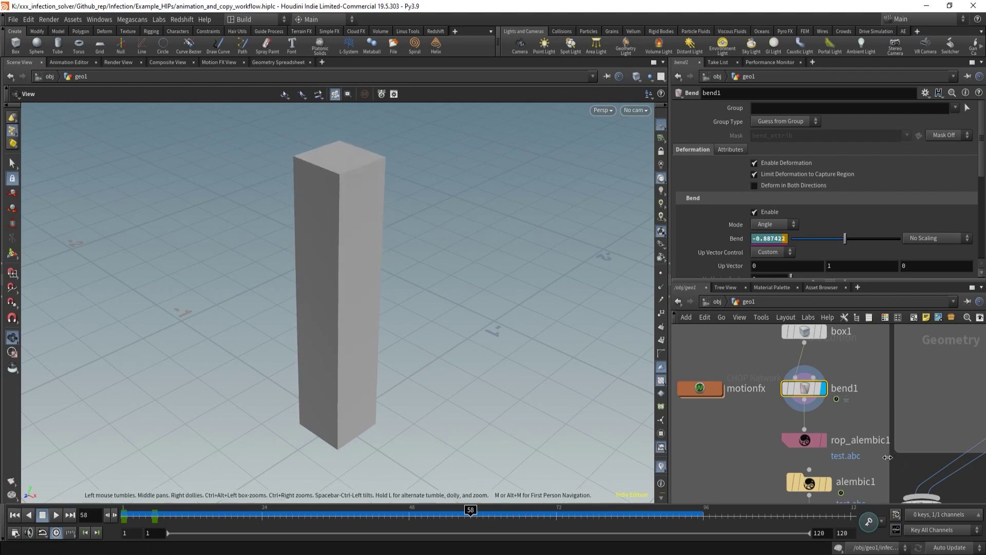
Review the output settings of rop_alembic1, display alembic1 and scrub its animation to frame 58.
middle_drag(817, 452, 802, 400)
click(794, 392)
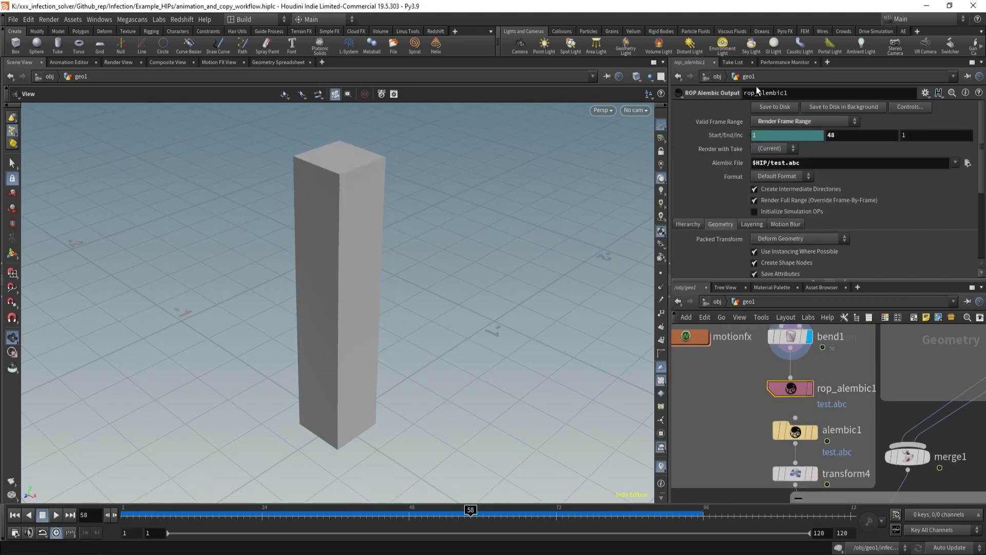
click(769, 109)
click(814, 435)
click(798, 437)
drag(360, 513, 470, 514)
Display transform4 and look at the scaled Alembic geometry up close.
middle_drag(856, 421, 855, 359)
click(813, 412)
click(796, 411)
right_drag(580, 381, 461, 313)
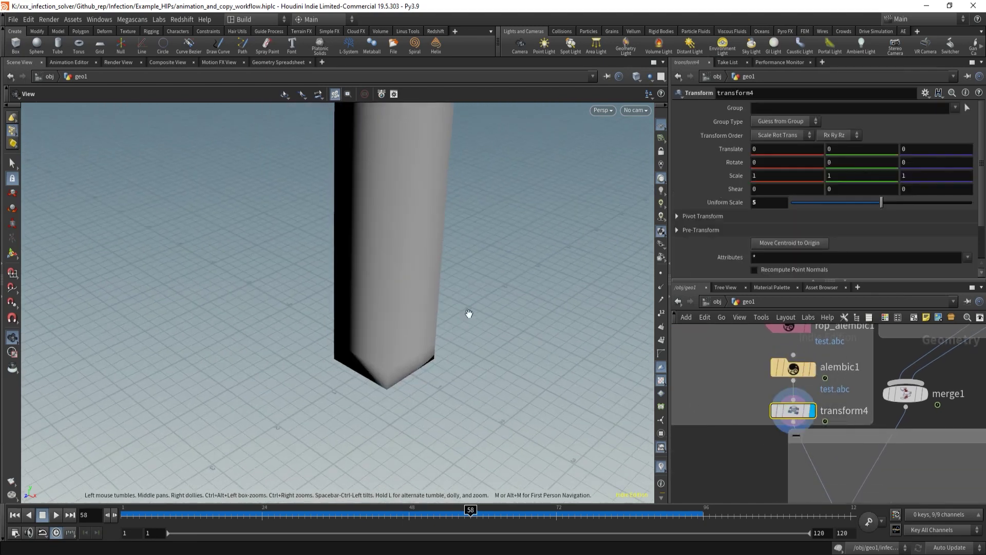
Display infection_copy2, review its copy mode and input animation settings, and scrub the copied geometry to frame 54.
middle_drag(882, 486, 841, 452)
middle_drag(860, 399, 870, 366)
click(869, 398)
click(796, 442)
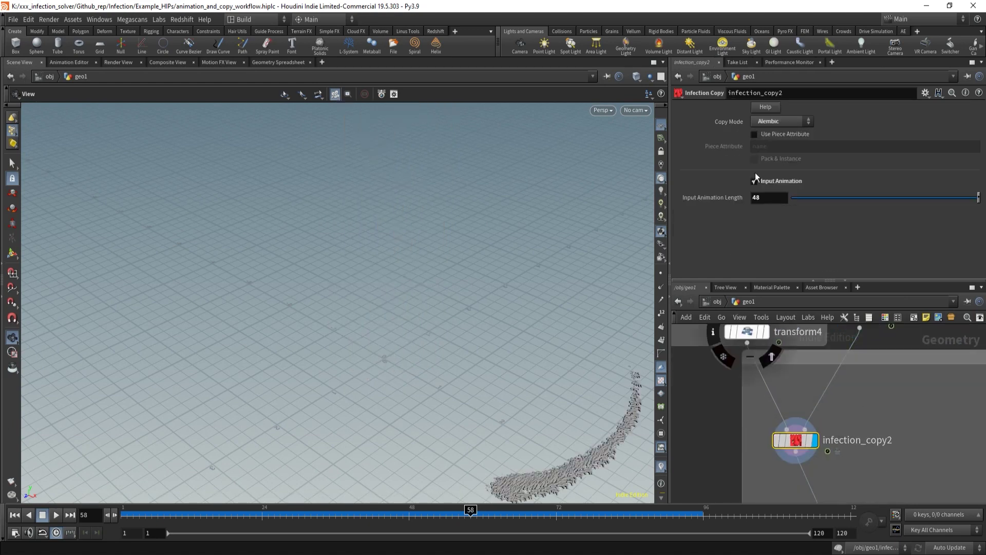
click(768, 142)
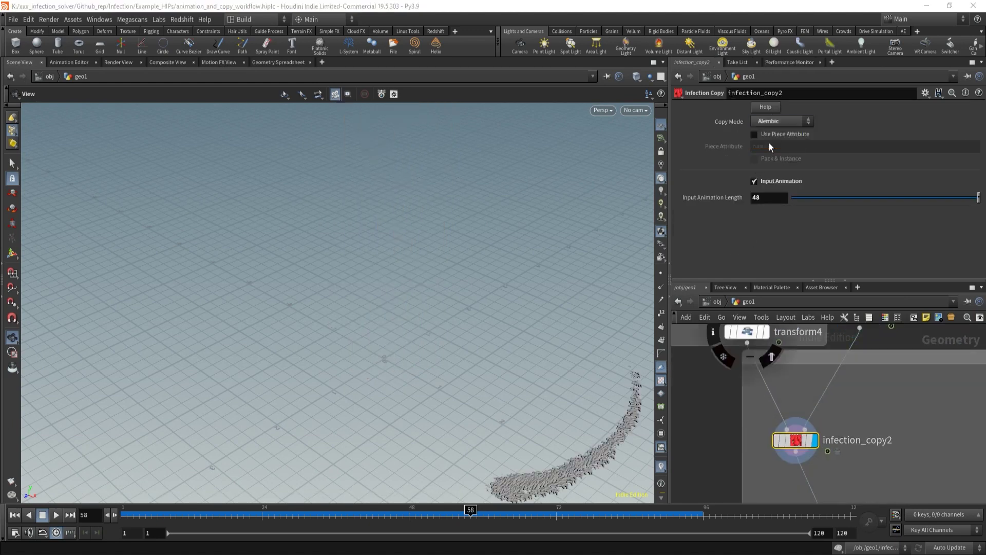
key(space+h)
drag(388, 367, 377, 390)
drag(203, 518, 445, 523)
Turn off Build orient attribute on Infection_pscale_animation2 and review its animation settings.
middle_drag(876, 352, 836, 435)
scroll(837, 434, down, 3)
middle_drag(922, 333, 836, 471)
scroll(822, 433, up, 2)
middle_drag(821, 384, 835, 346)
scroll(801, 399, up, 1)
click(775, 389)
click(804, 444)
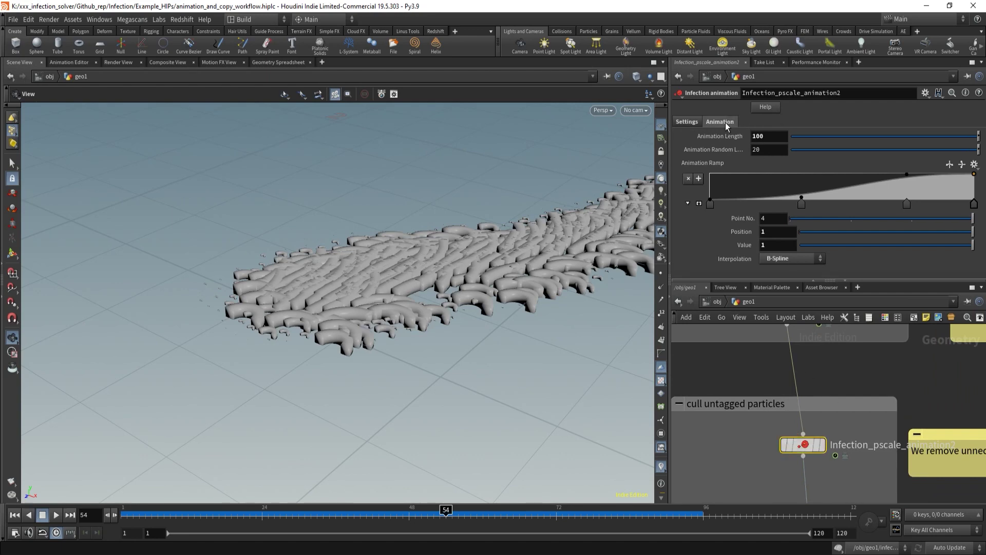
middle_drag(813, 388, 817, 466)
scroll(817, 452, down, 3)
middle_drag(832, 373, 833, 410)
scroll(832, 407, up, 3)
middle_drag(861, 455, 854, 345)
Turn on Build orient attribute for Infection_pscale_animation2, scrub to frame 71 and inspect the oriented copies.
click(687, 122)
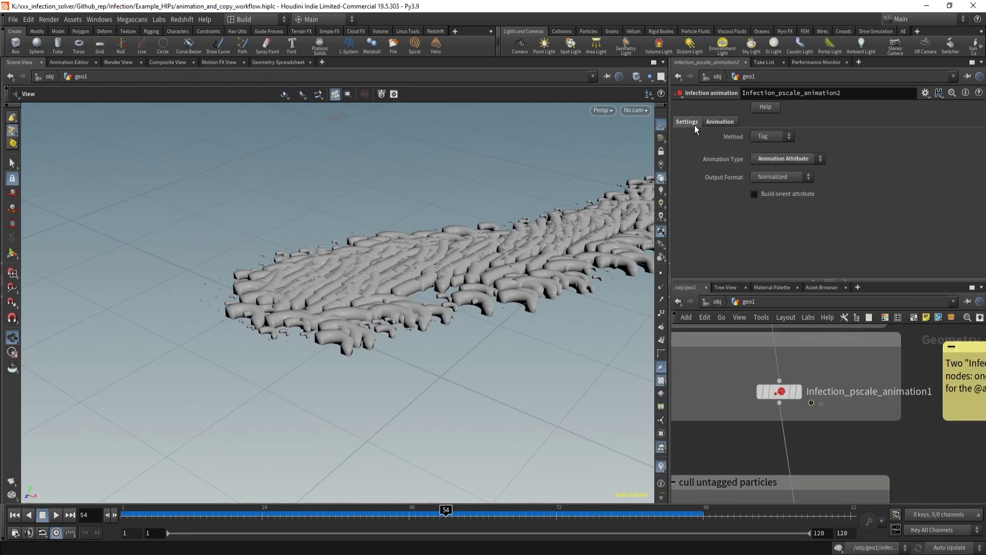
drag(446, 510, 562, 494)
drag(421, 294, 485, 304)
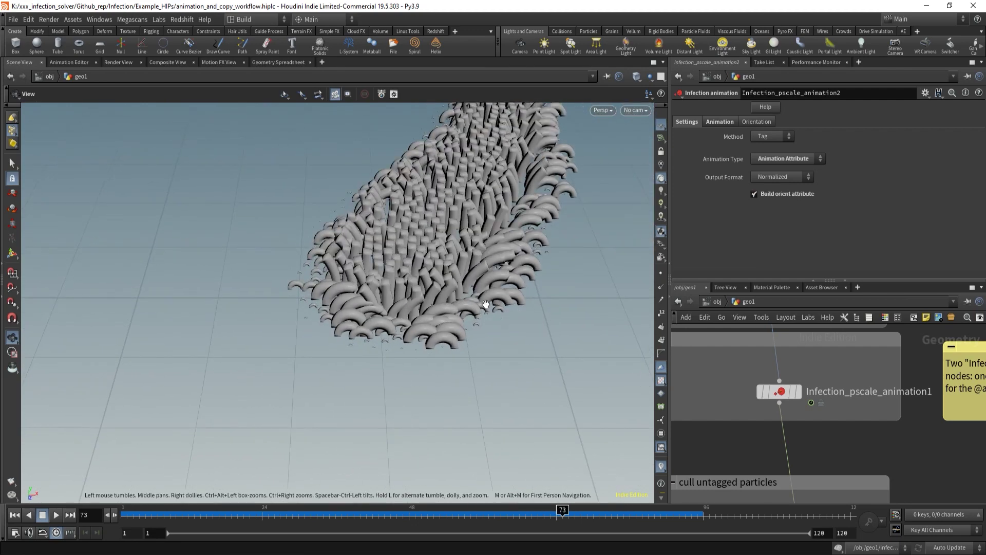
drag(293, 513, 550, 512)
drag(472, 224, 426, 231)
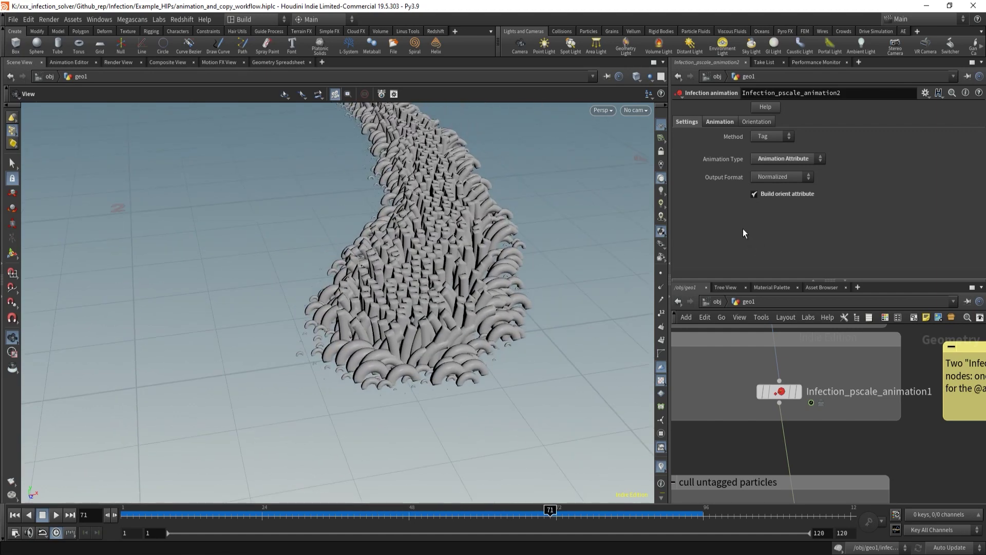
Enable Rotate around Y on Infection_pscale_animation2 and set the random rotation amount to 358.
click(757, 121)
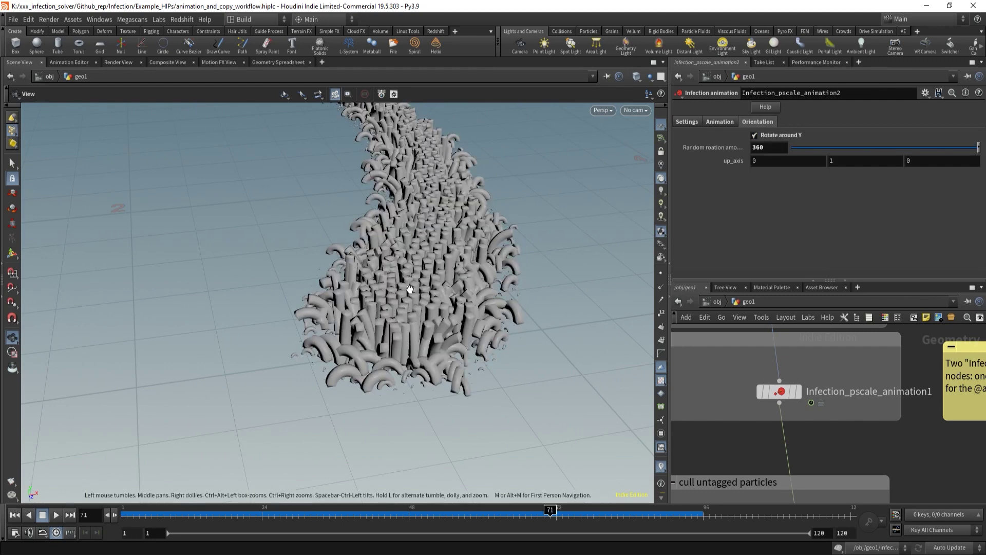
drag(416, 288, 418, 323)
drag(838, 149, 978, 148)
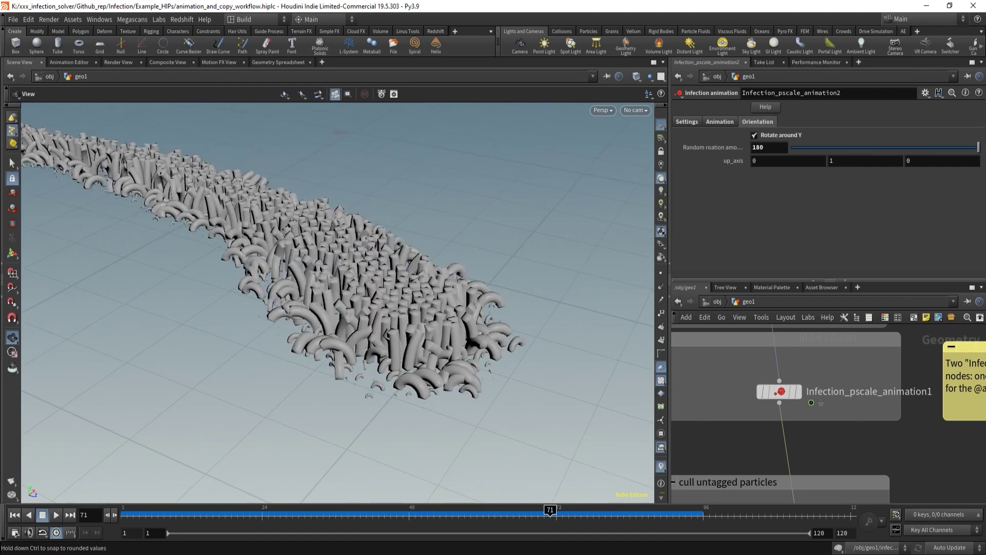
middle_drag(782, 129, 765, 146)
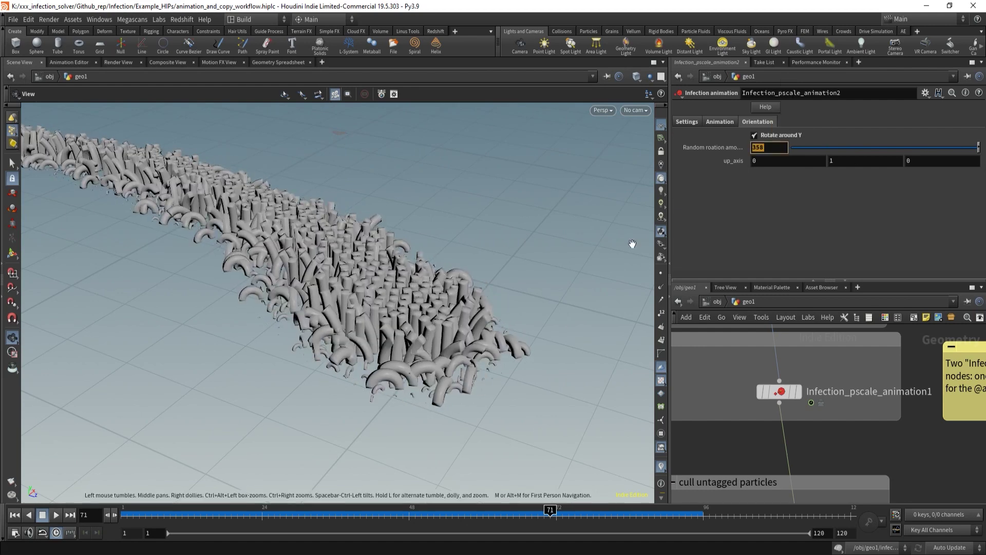
Select infection_copy2, check its Input Animation settings and scrub to frame 61.
middle_drag(829, 444, 838, 309)
middle_drag(780, 440, 806, 447)
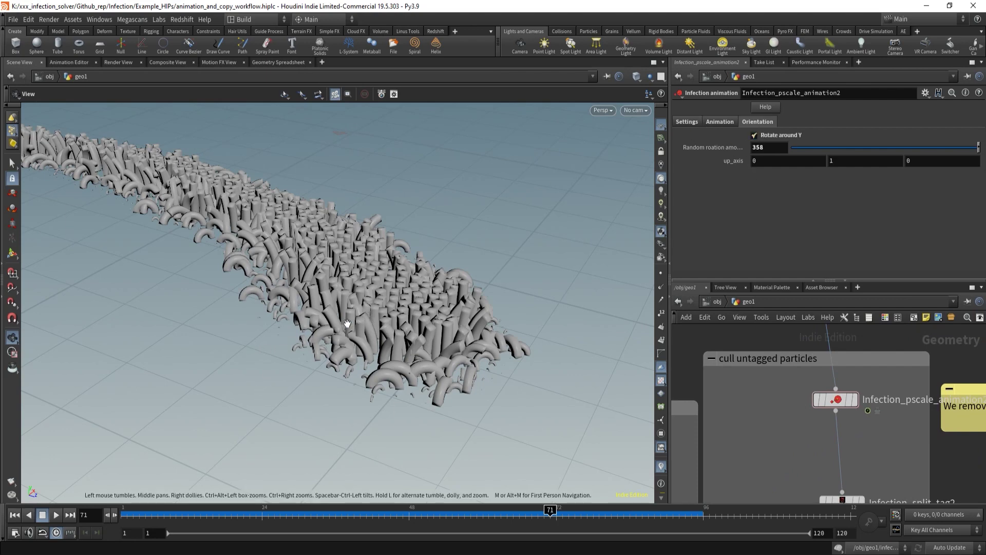
mouse_move(820, 439)
middle_down()
mouse_move(781, 347)
mouse_move(787, 337)
middle_up()
middle_drag(742, 481, 883, 331)
mouse_move(821, 482)
middle_down()
mouse_move(816, 394)
mouse_move(854, 413)
mouse_move(856, 444)
middle_up()
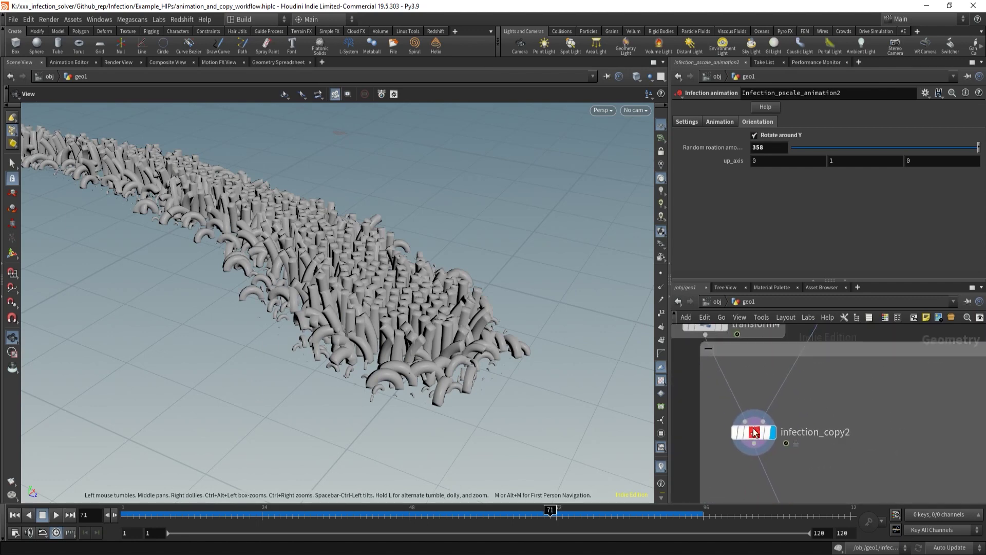
click(753, 433)
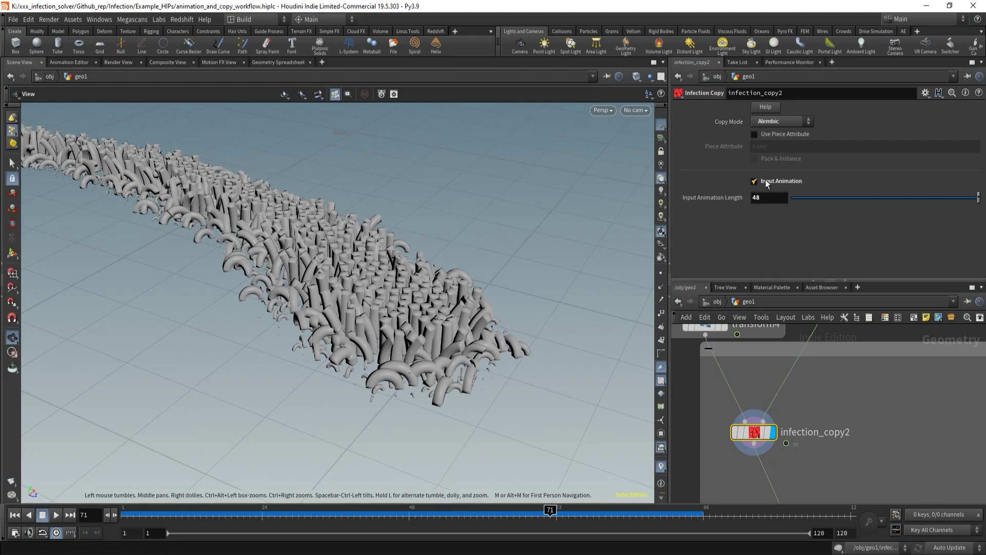
drag(237, 514, 477, 514)
Set the Animation Length of Infection_pscale_animation2 to 20.
middle_drag(840, 406, 816, 522)
mouse_move(845, 330)
middle_down()
mouse_move(800, 433)
mouse_move(792, 491)
middle_up()
click(821, 393)
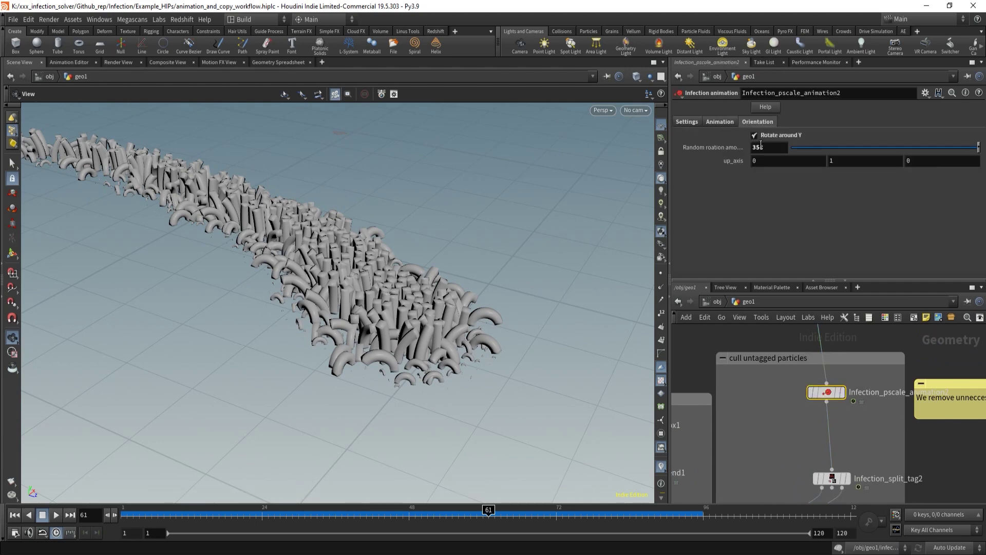
click(688, 124)
click(724, 123)
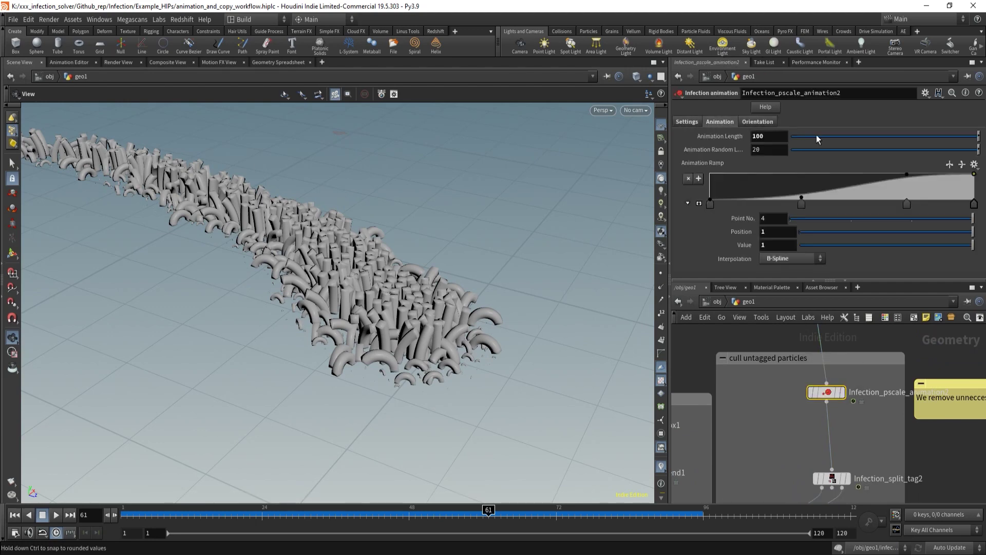
double_click(772, 137)
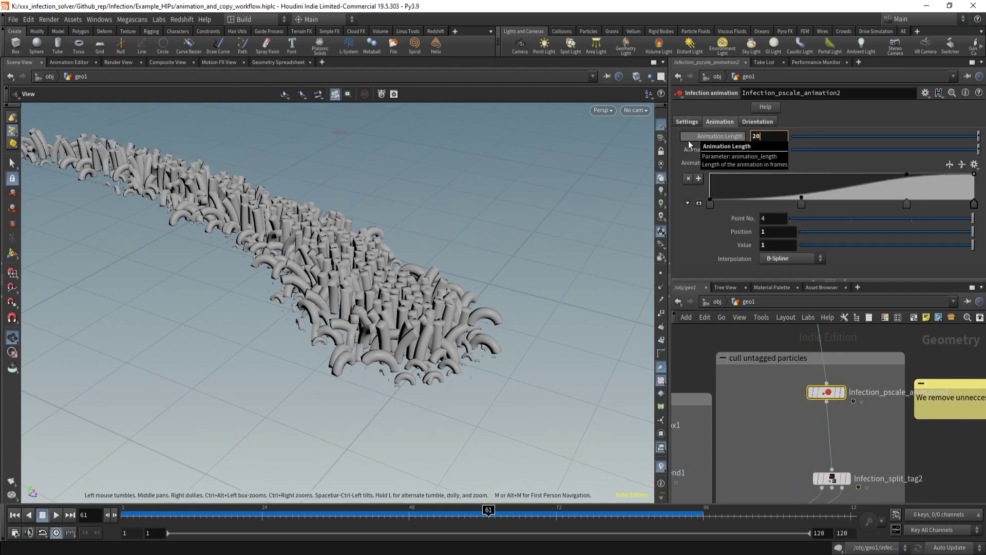
Scrub to frame 32 and examine the copied columns up close with the shorter animation.
drag(237, 521, 313, 531)
right_drag(516, 226, 529, 329)
middle_drag(490, 334, 424, 255)
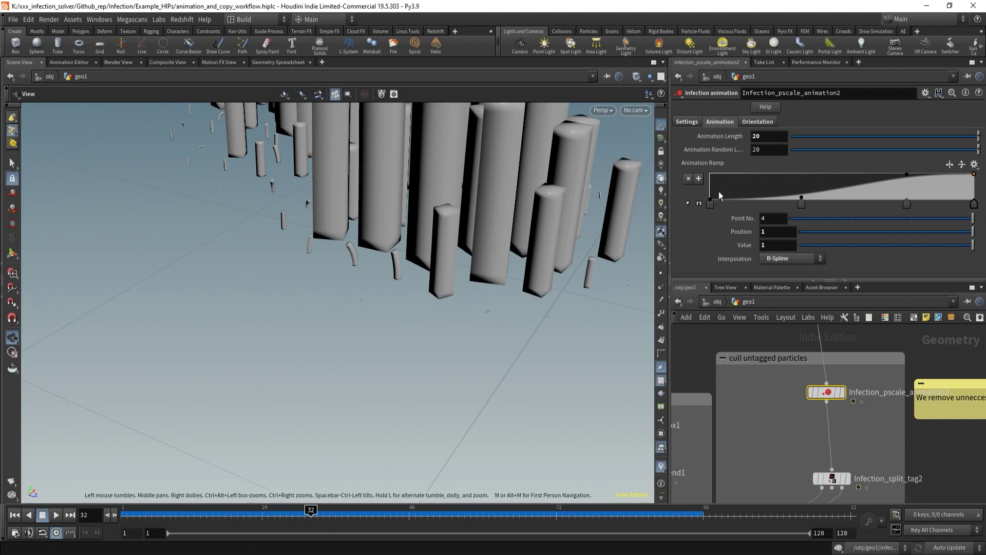
Try an Animation Length of 200 on Infection_pscale_animation2 up to frame 61, set it to 80 and scrub to frame 45.
text(0)
key(Return)
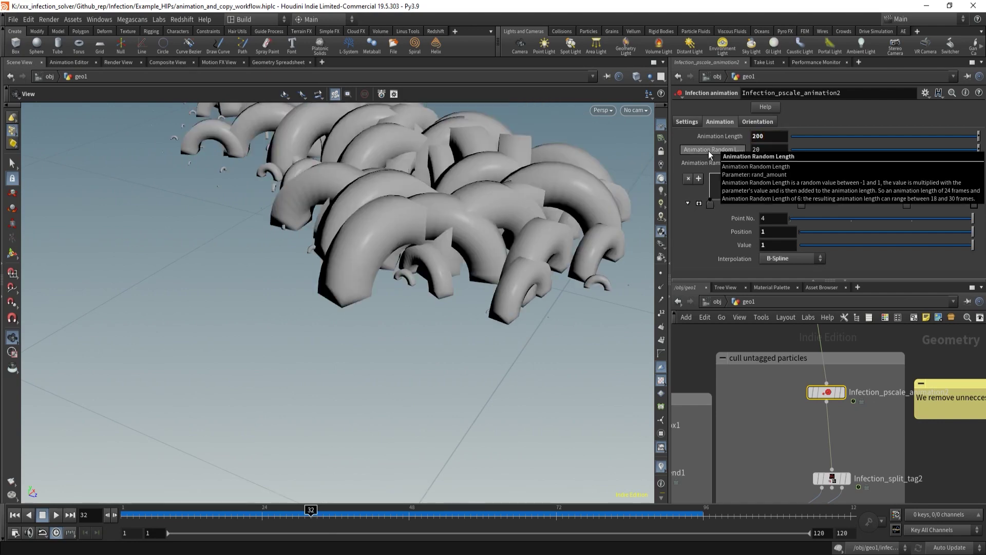
drag(286, 516, 488, 510)
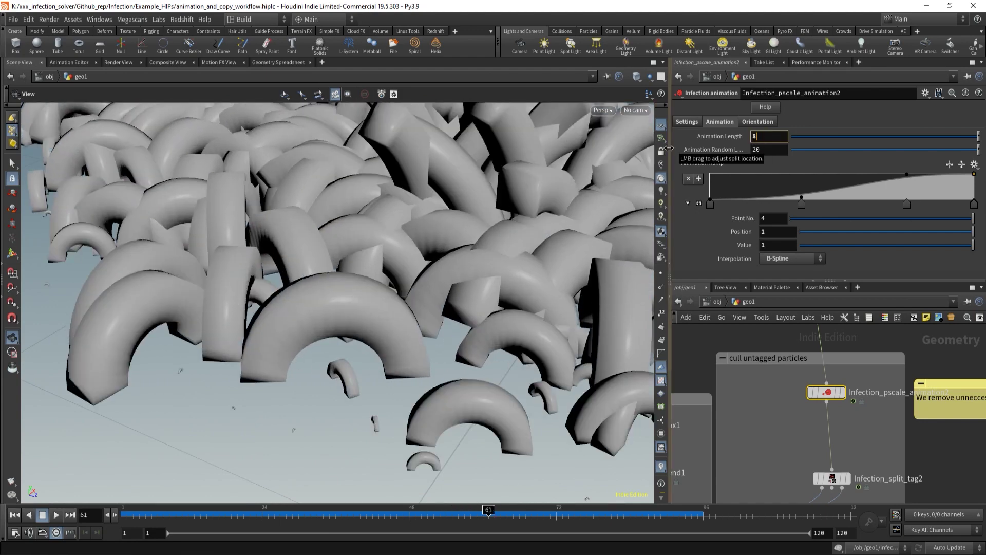
drag(316, 513, 391, 515)
Set the Animation Length of Infection_pscale_animation1 to 50 and scrub to frame 64 to compare the scale animation.
mouse_move(798, 414)
middle_down()
mouse_move(762, 483)
mouse_move(800, 426)
middle_up()
click(774, 374)
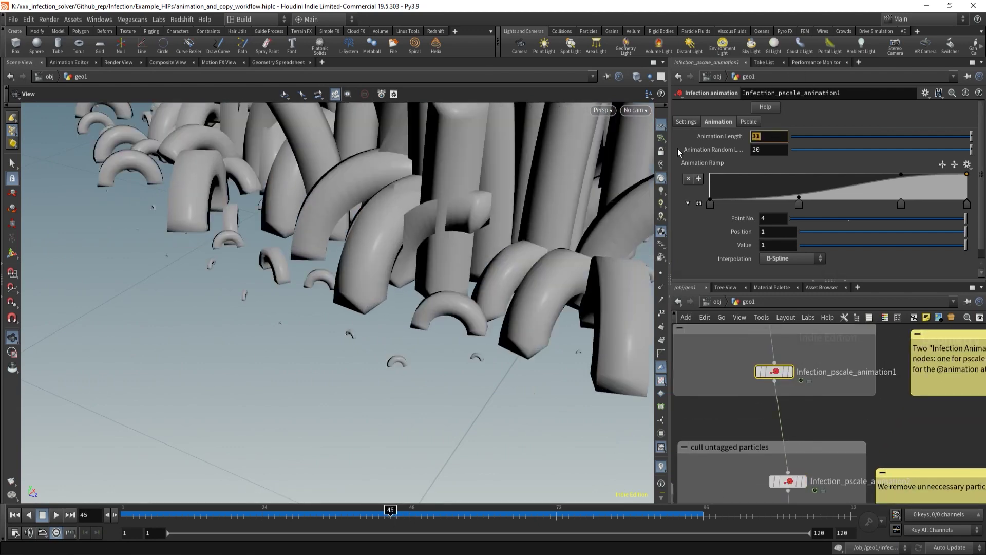
text(50)
key(Return)
drag(211, 511, 507, 516)
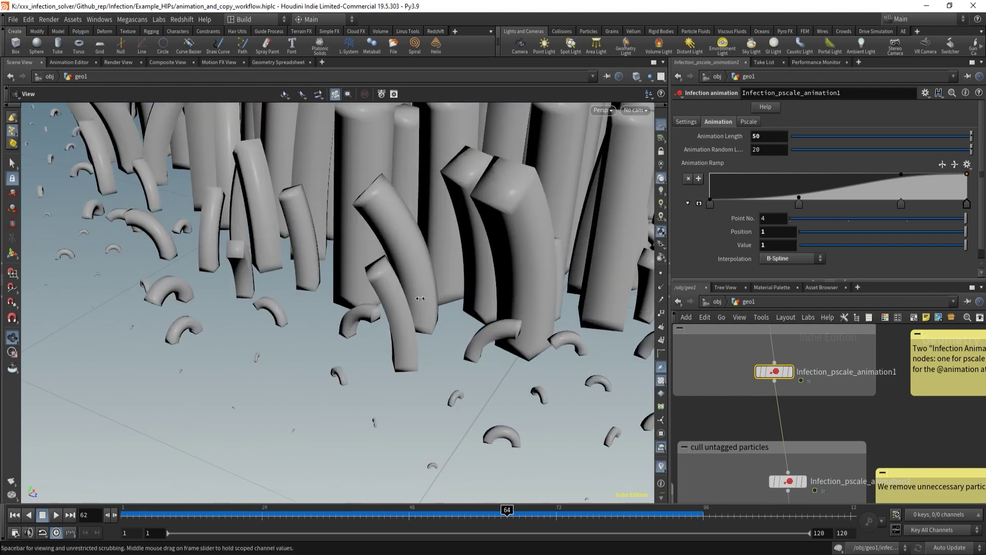
scroll(407, 319, down, 10)
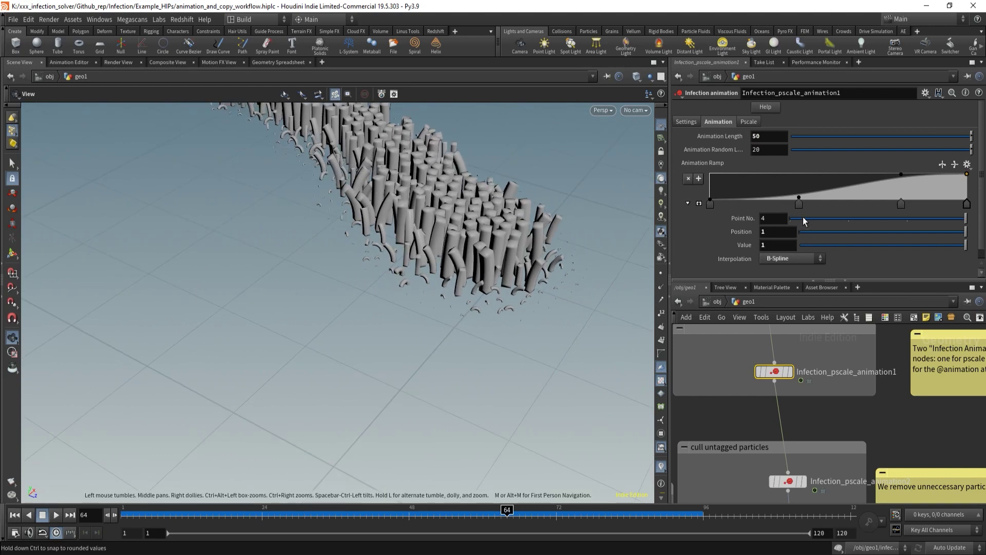
Adjust the second Animation Ramp point on Infection_pscale_animation1 and move the one on Infection_pscale_animation2 to position 0.356031, value 0.0208333.
mouse_move(800, 197)
mouse_down()
mouse_move(788, 177)
mouse_move(799, 202)
mouse_move(806, 192)
mouse_up()
click(789, 480)
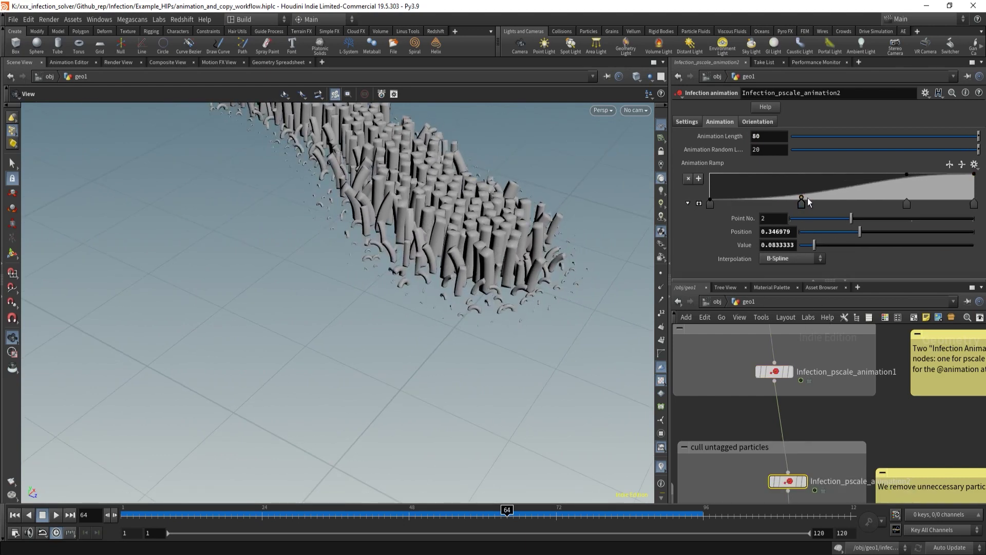
drag(799, 188, 804, 199)
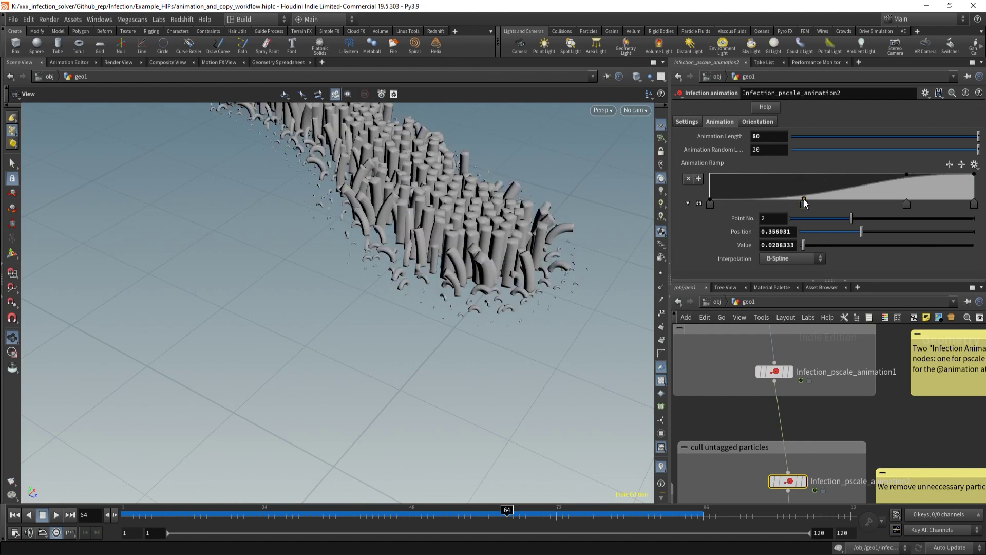
Examine the trail of copied columns from several angles at frame 64, along with the copy and merge nodes.
middle_drag(821, 436, 815, 369)
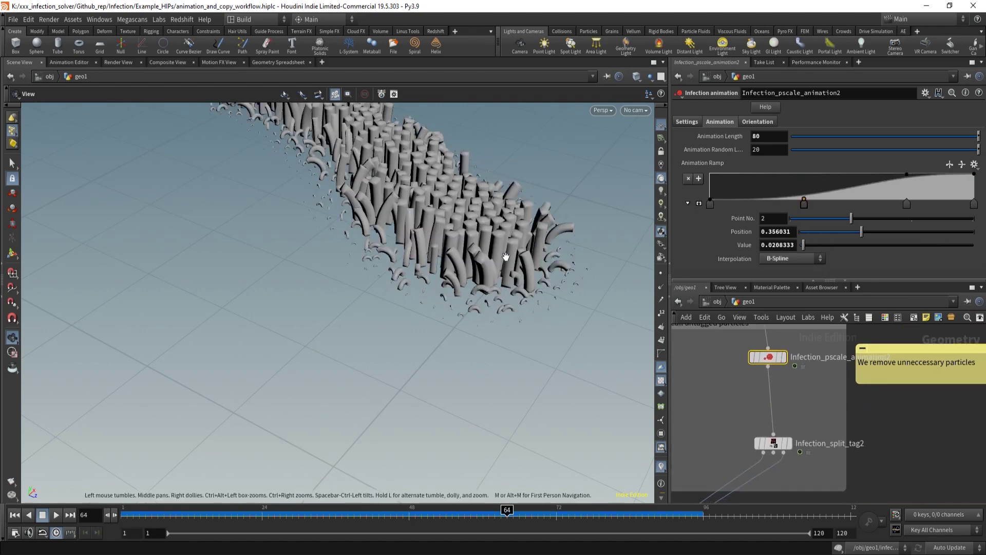
drag(505, 257, 549, 247)
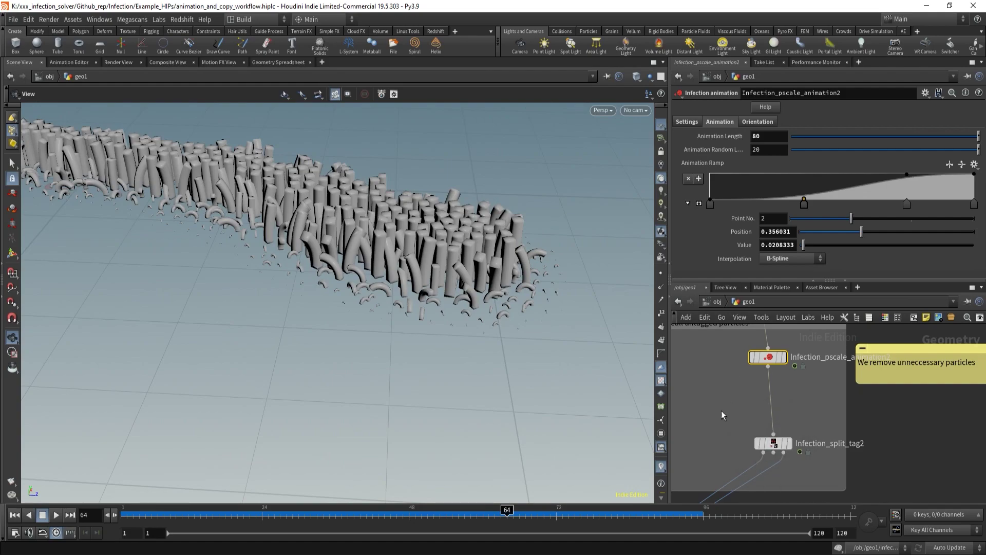
scroll(723, 402, down, 3)
middle_drag(709, 422, 769, 372)
middle_drag(812, 467, 843, 405)
drag(267, 272, 319, 251)
scroll(319, 246, up, 4)
middle_drag(319, 246, 367, 304)
drag(367, 303, 357, 349)
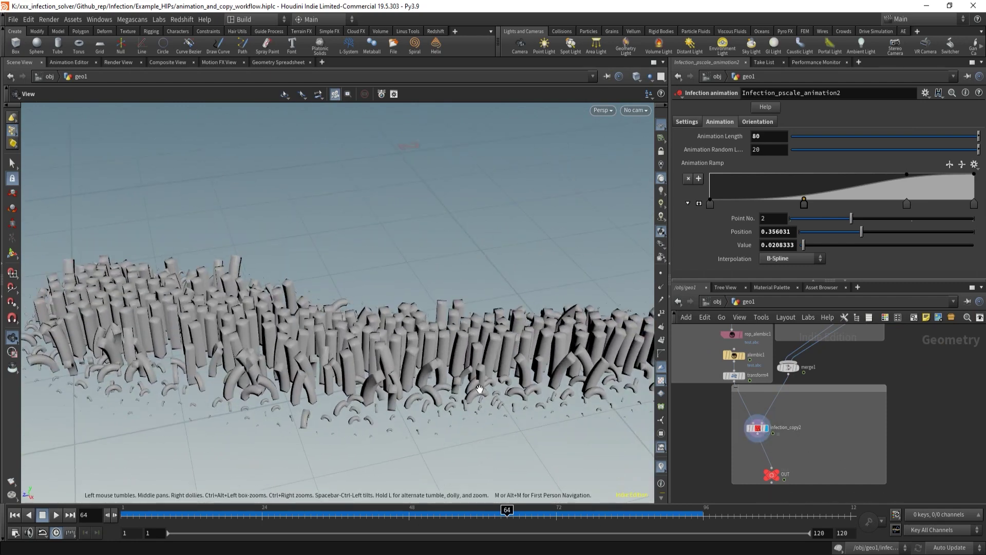
drag(240, 371, 377, 362)
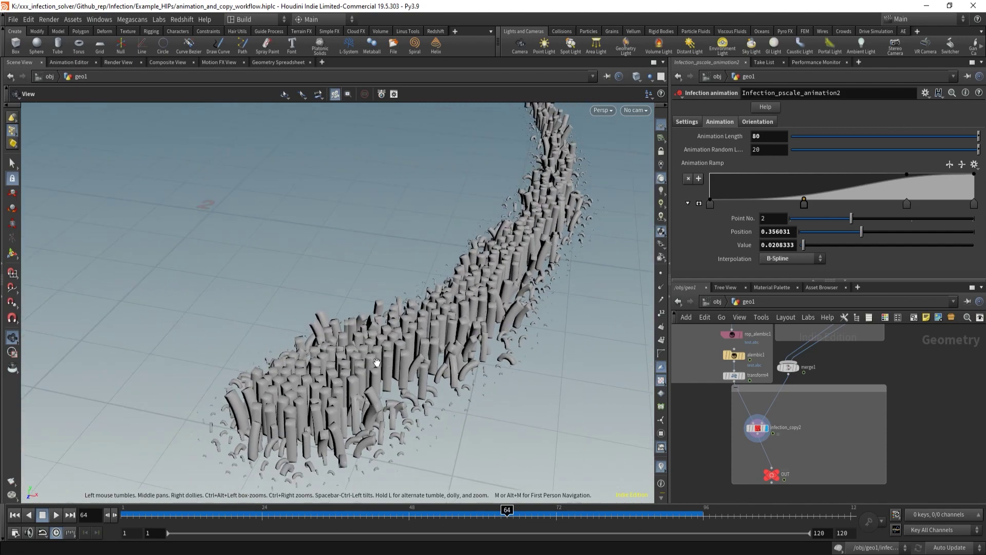
drag(306, 408, 407, 305)
middle_drag(408, 305, 427, 343)
right_drag(427, 343, 337, 352)
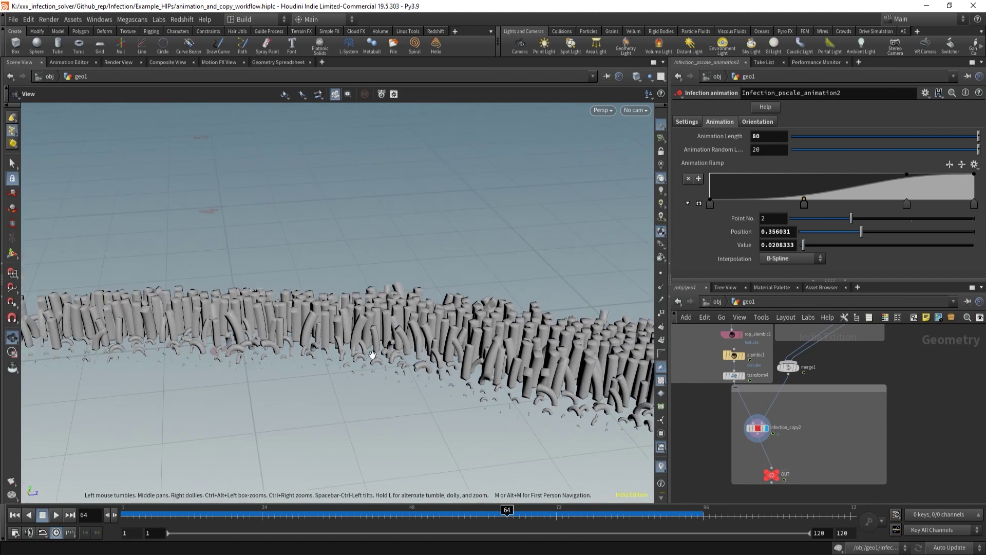
scroll(821, 410, down, 1)
middle_drag(833, 410, 758, 423)
scroll(808, 427, down, 1)
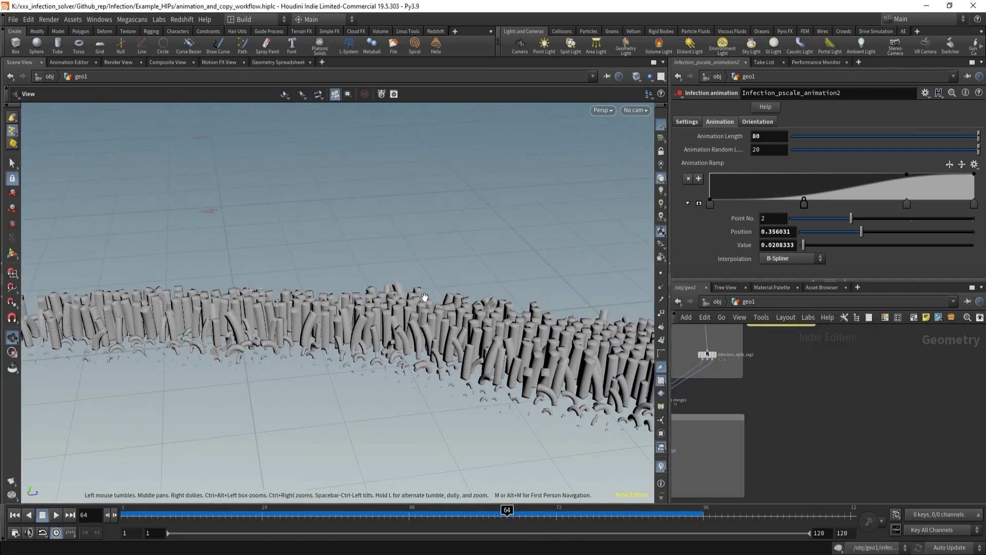
Open the example scene Uv_setup.hiplc.
click(9, 20)
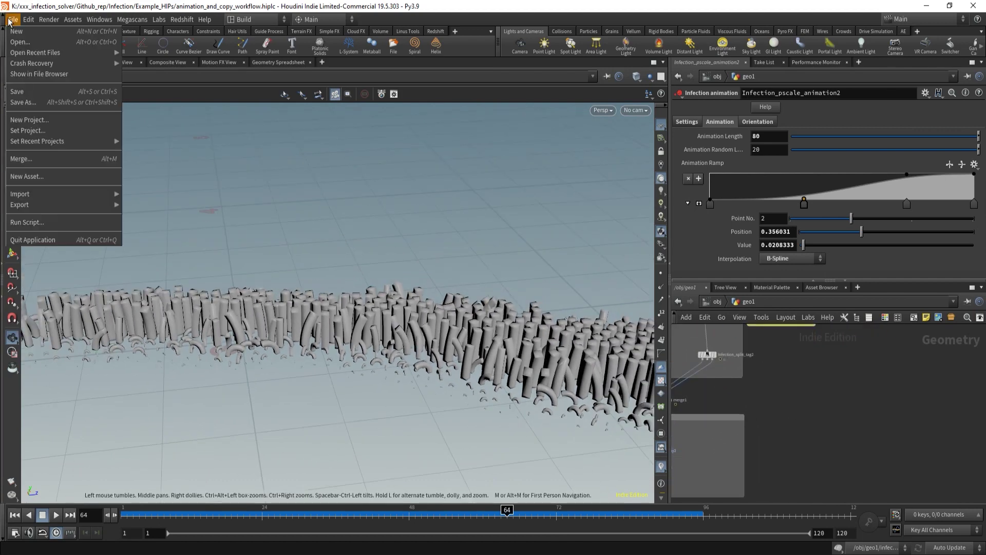
click(36, 42)
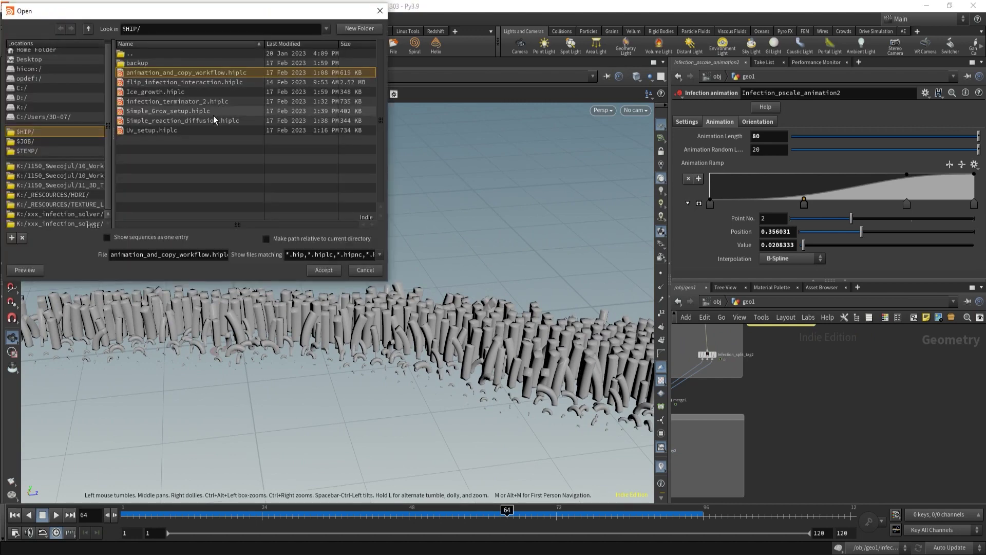
double_click(202, 131)
click(239, 156)
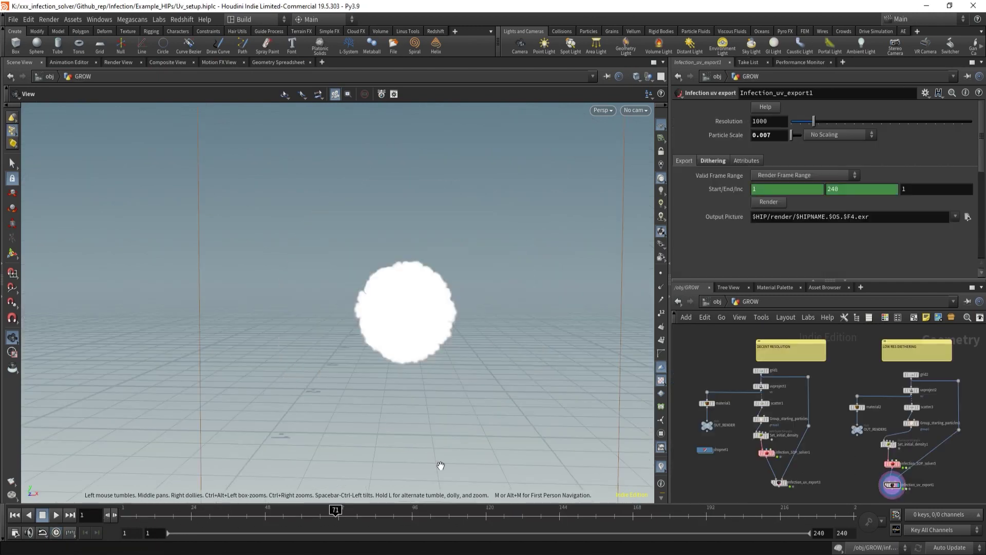
Return to frame 1 and examine the DECENT RESOLUTION node chain in GROW from grid1 to the solver.
click(133, 512)
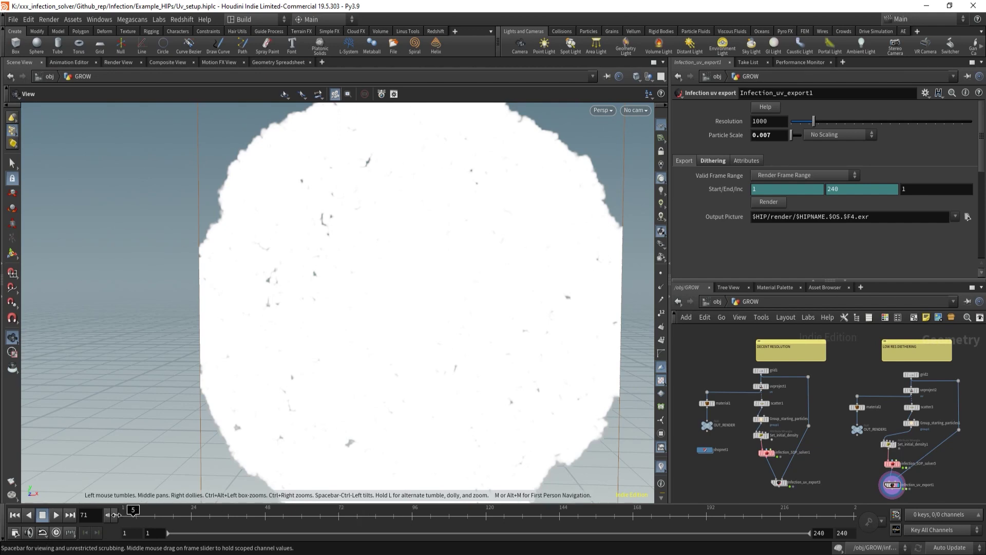
drag(97, 516, 93, 516)
scroll(791, 357, up, 4)
middle_drag(798, 354, 761, 396)
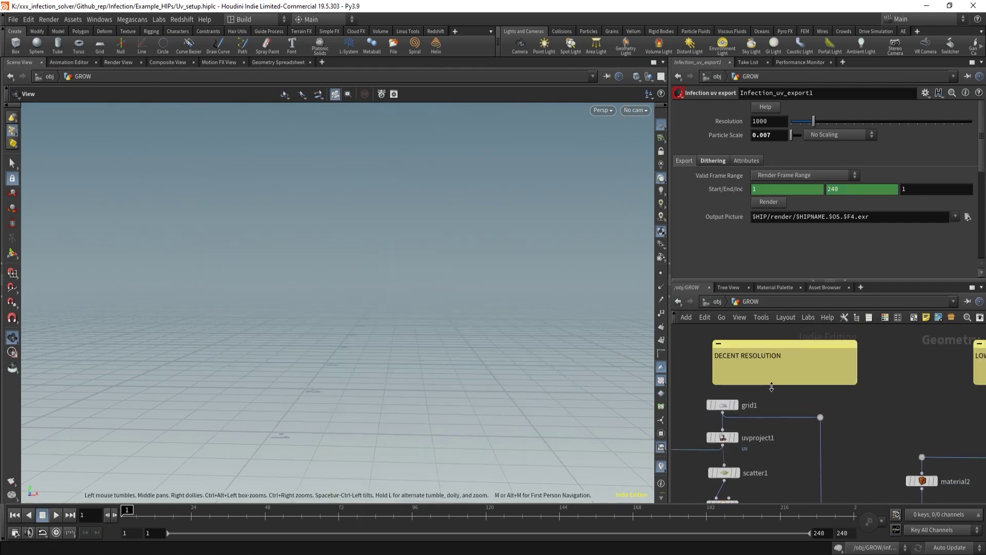
middle_drag(906, 407, 690, 405)
middle_drag(778, 398, 876, 376)
scroll(819, 395, down, 1)
middle_drag(753, 405, 849, 409)
scroll(855, 430, up, 2)
middle_drag(872, 456, 862, 386)
scroll(862, 385, down, 1)
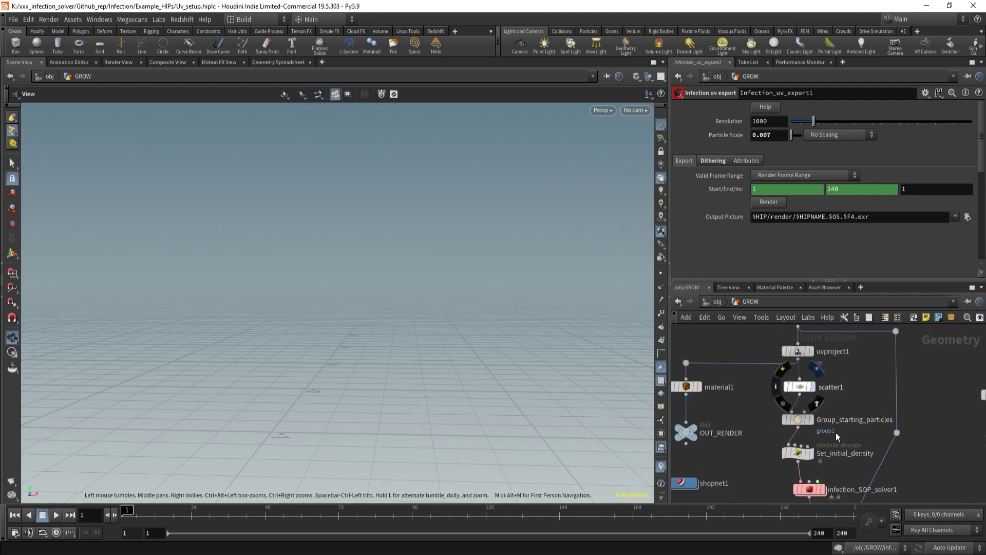
middle_drag(836, 447, 849, 393)
Display infection_SOP_solver1, frame the particle disc and play the simulation briefly, stopping at frame 4.
click(839, 417)
click(823, 435)
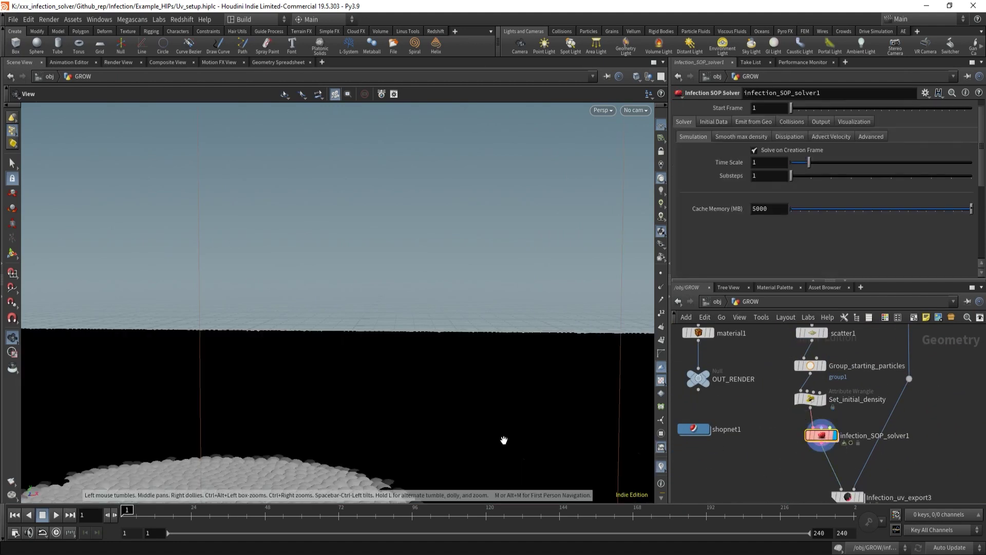
middle_drag(242, 457, 350, 354)
scroll(350, 354, down, 3)
drag(350, 354, 334, 405)
click(54, 516)
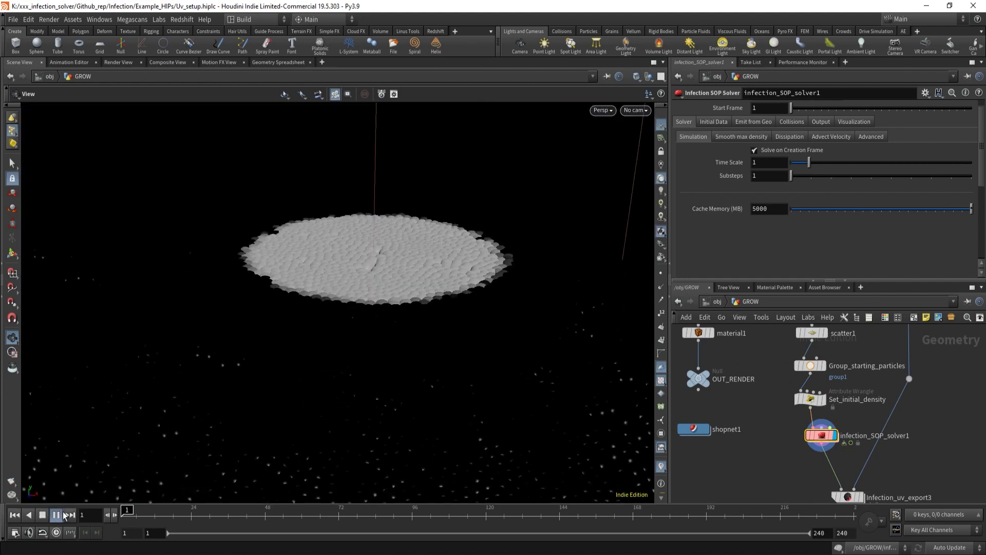
click(130, 512)
Trace how infection_SOP_solver1 and the UV-projected grid feed the two inputs of Infection_uv_export3.
middle_drag(874, 449, 827, 469)
scroll(825, 468, up, 1)
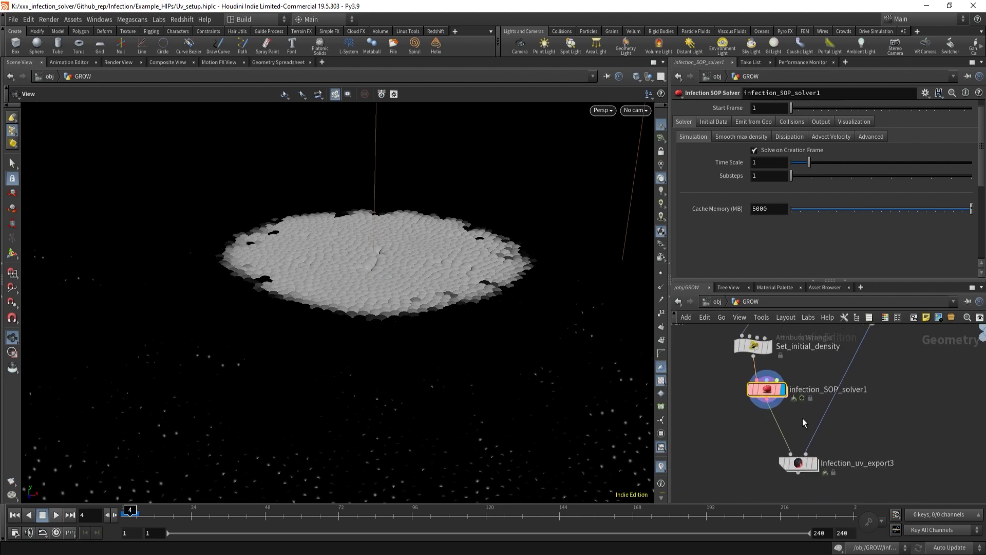
mouse_move(789, 455)
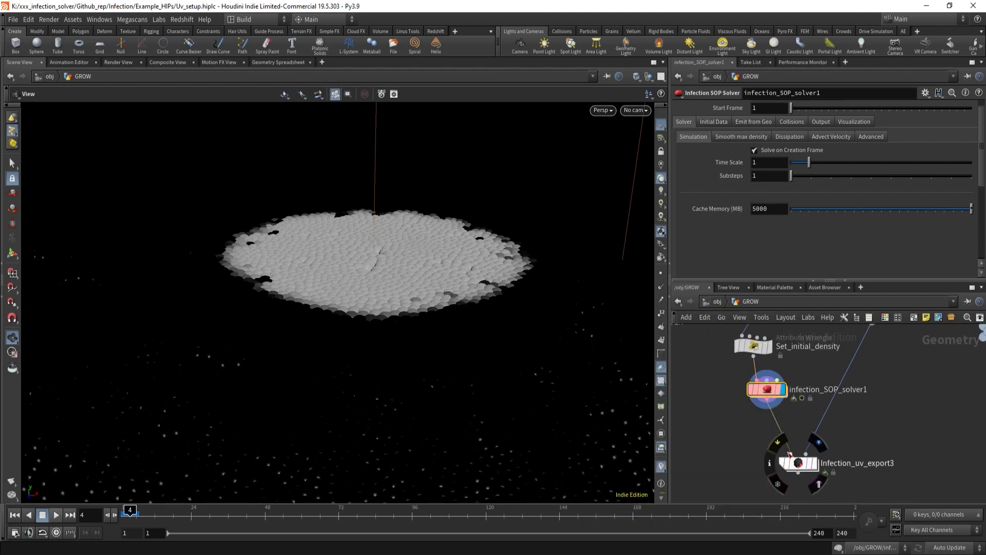
middle_drag(882, 351, 803, 445)
middle_drag(813, 331, 815, 421)
scroll(814, 406, down, 3)
middle_drag(767, 395, 783, 408)
scroll(743, 403, up, 3)
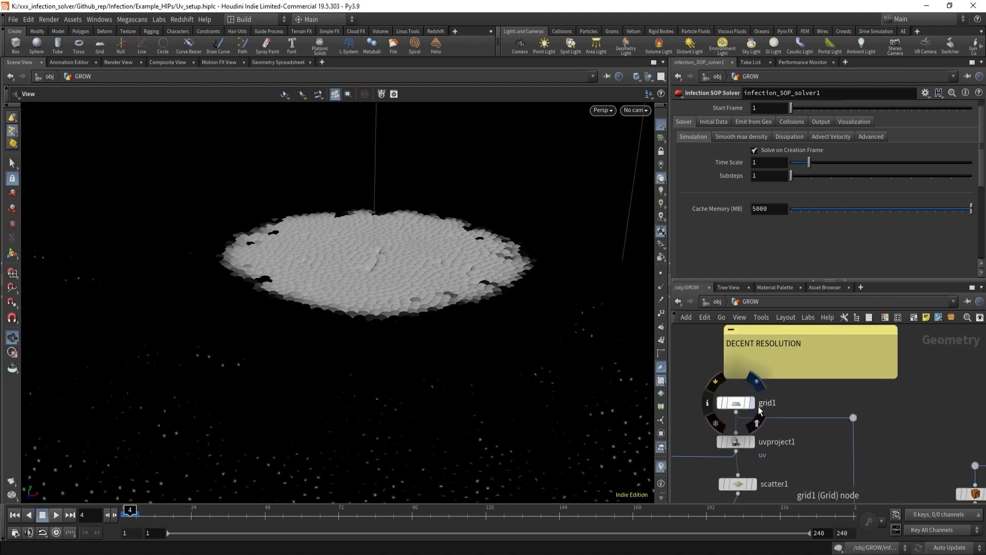
middle_drag(817, 462, 812, 348)
middle_drag(776, 485, 795, 378)
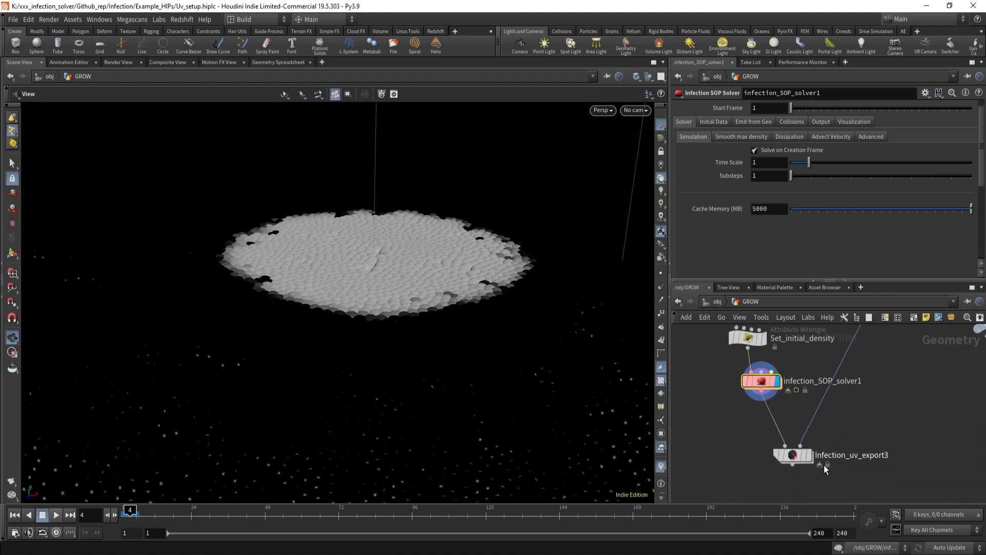
Check the point attributes, including uv, in the node info of infection_SOP_solver1.
click(737, 384)
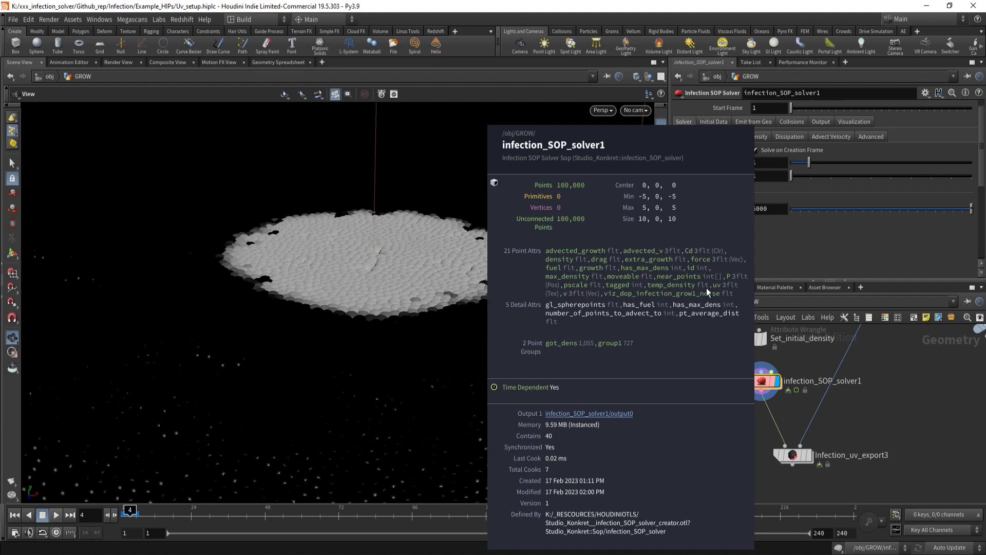
middle_drag(715, 293, 715, 295)
middle_drag(821, 412, 813, 434)
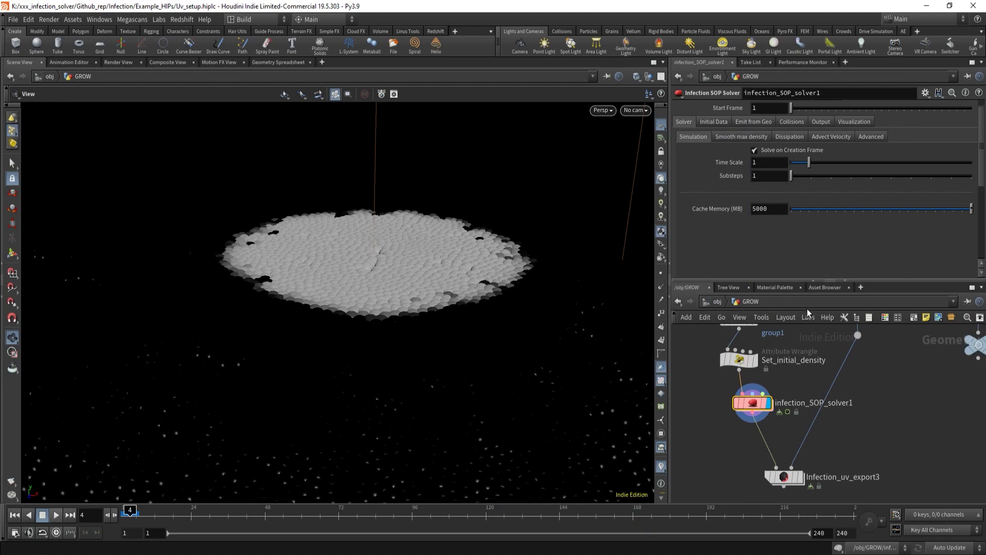
Display Infection_uv_export3, play its UV texture preview, stop at frame 5 and view the white shape more closely.
drag(754, 405, 747, 405)
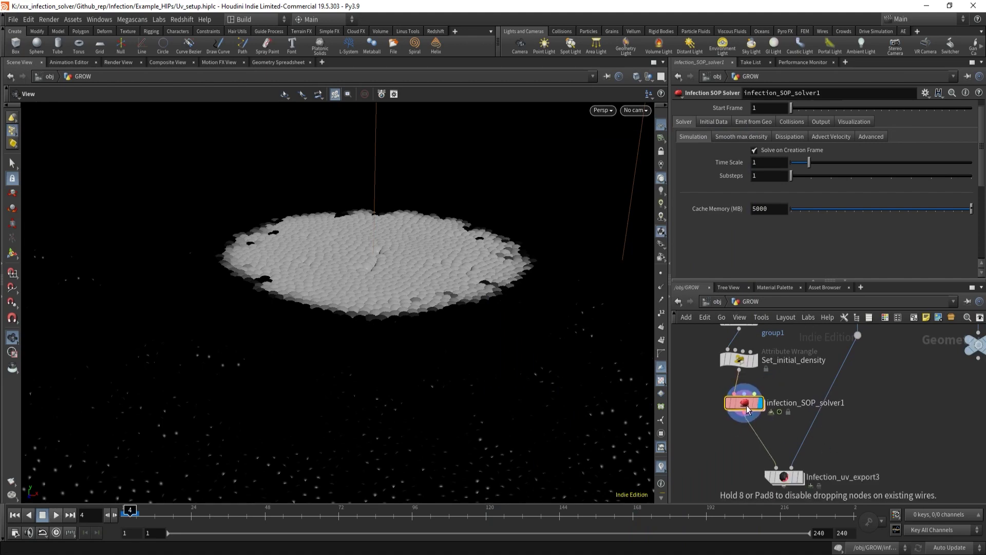
click(800, 478)
key(Up)
click(135, 514)
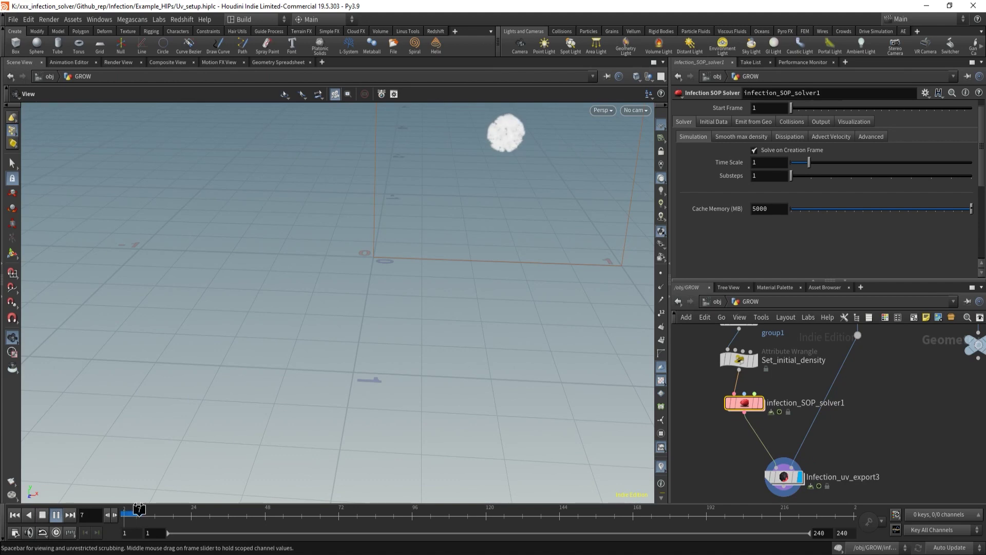
middle_drag(428, 286, 425, 287)
middle_drag(495, 207, 411, 323)
right_drag(411, 323, 482, 194)
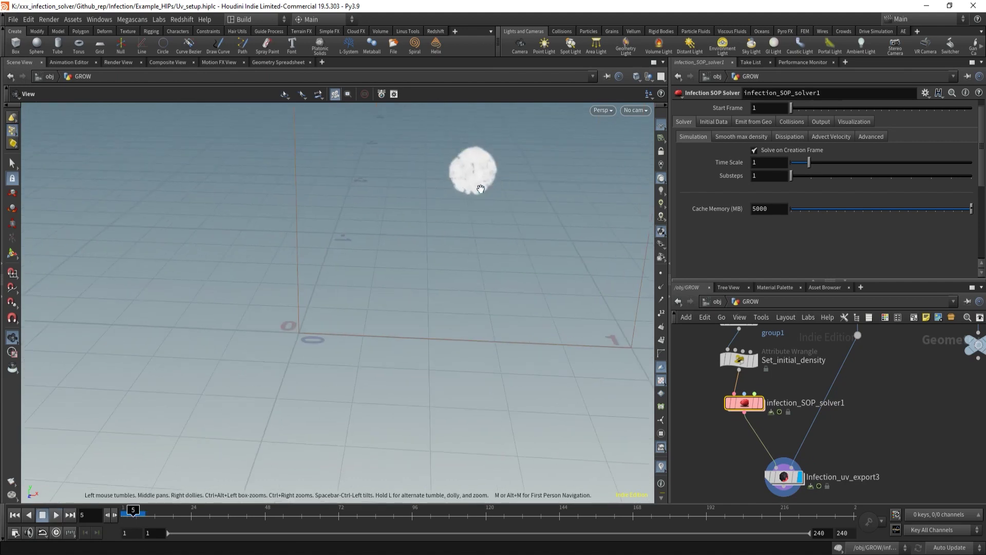
drag(483, 194, 508, 177)
Show the edit network of Infection_uv_export3 from GROW in the Composite View and scrub its OUT image to frame 3.
click(177, 62)
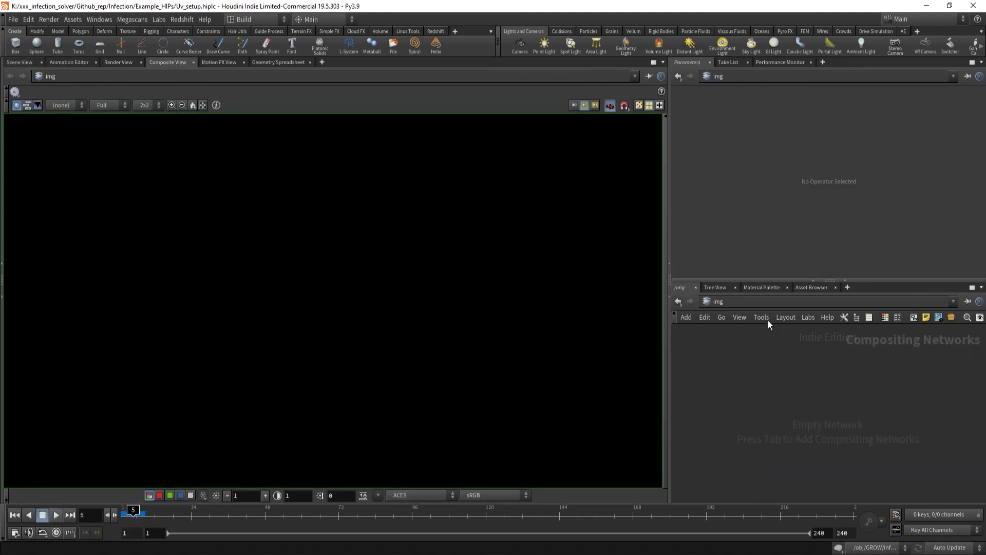
click(743, 302)
click(767, 351)
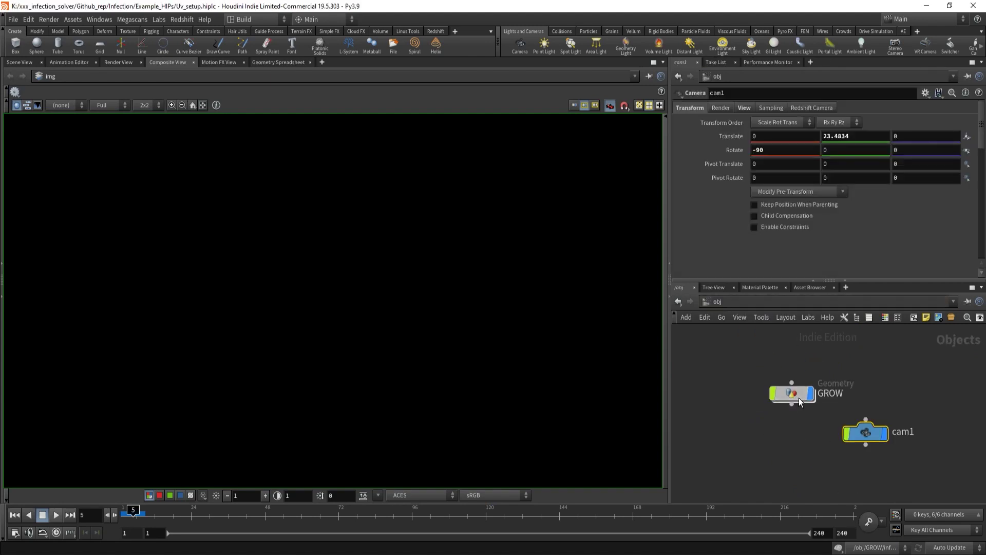
double_click(799, 401)
double_click(779, 468)
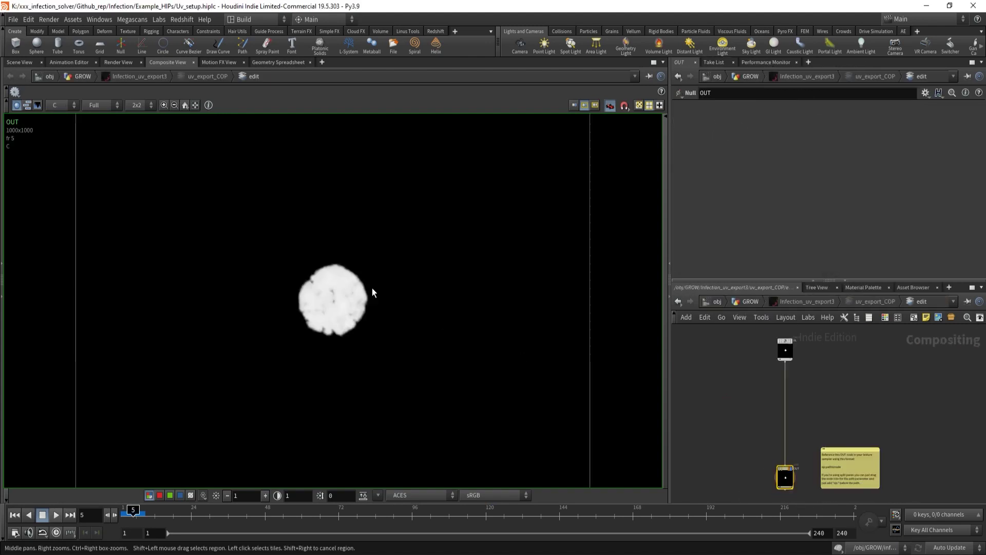
click(122, 513)
drag(121, 513, 129, 514)
Try a Blur node with a size of 100 pixels on the wire into OUT and remove it again.
scroll(830, 371, up, 3)
middle_drag(778, 366, 807, 324)
middle_drag(790, 418, 761, 390)
key(Tab)
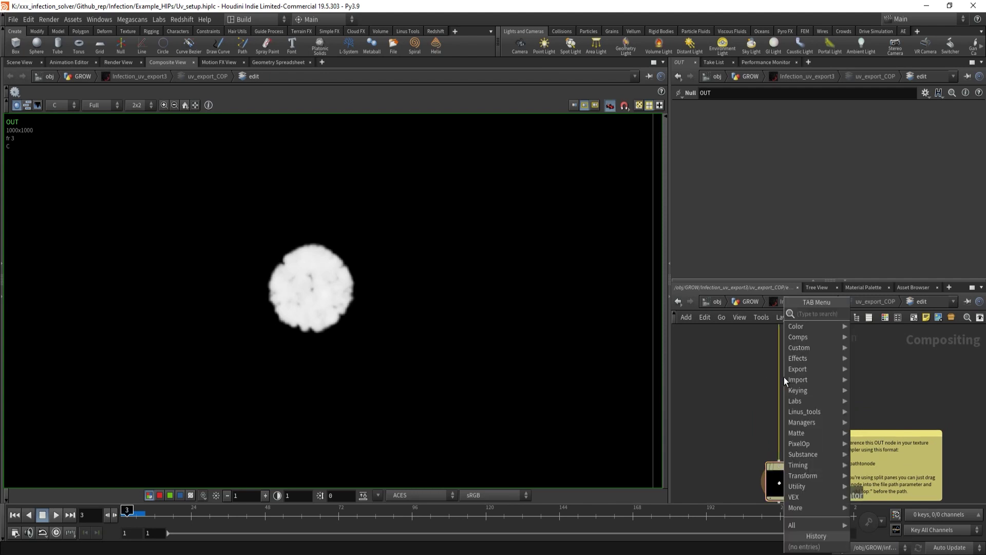
text(blur)
key(Return)
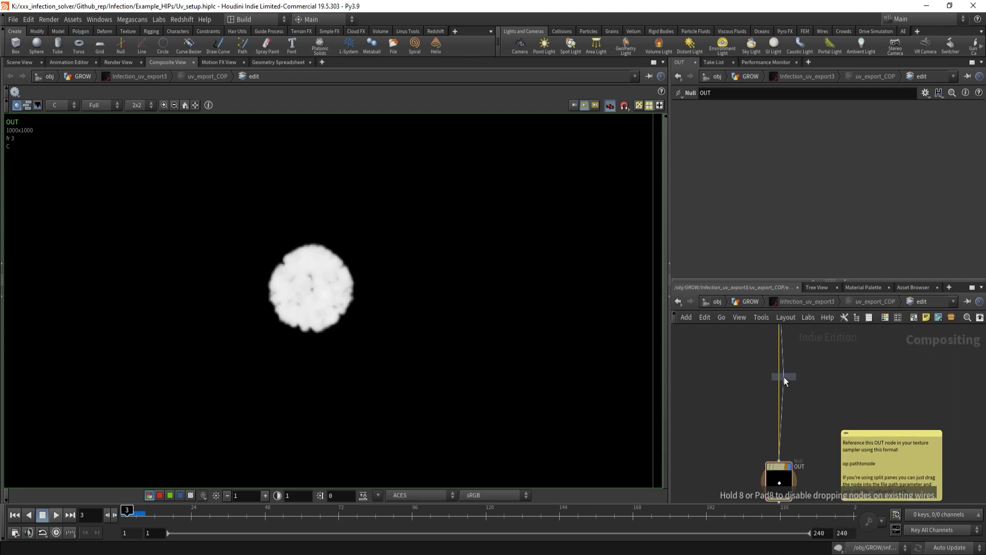
click(784, 377)
drag(797, 136, 979, 141)
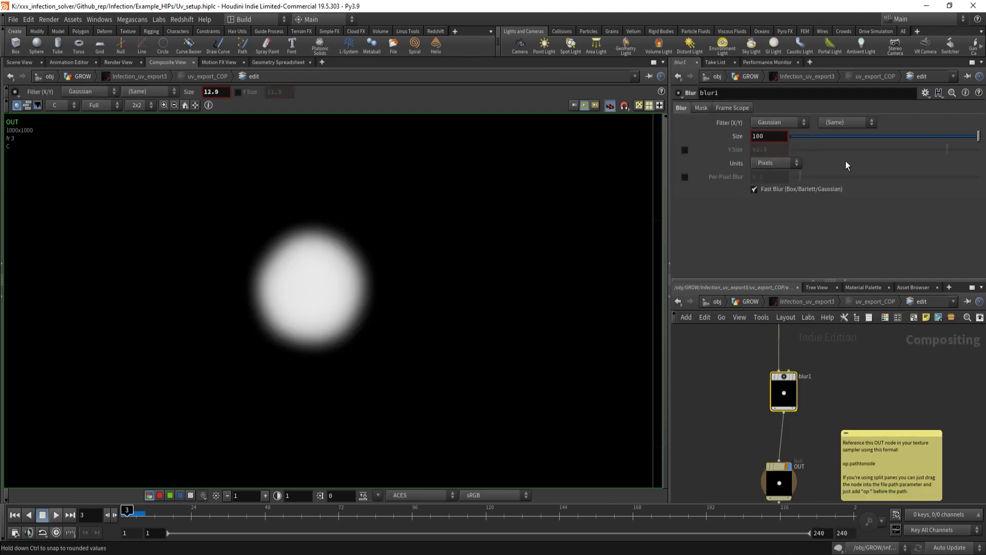
drag(773, 133, 623, 151)
key(Delete)
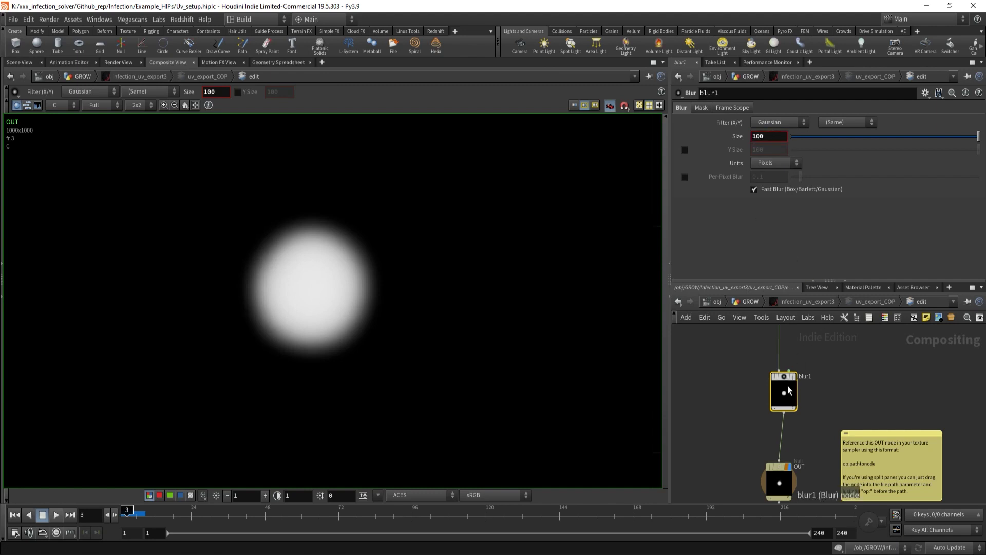
Return to the GROW network and review the Resolution of Infection_uv_export3 against its whole output image.
click(754, 298)
double_click(757, 123)
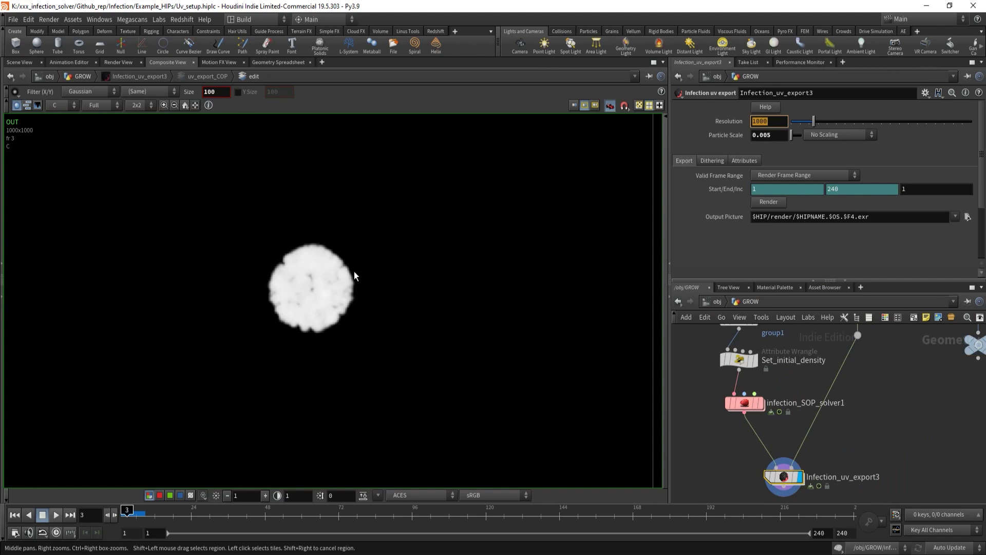
scroll(359, 271, down, 5)
scroll(383, 270, up, 1)
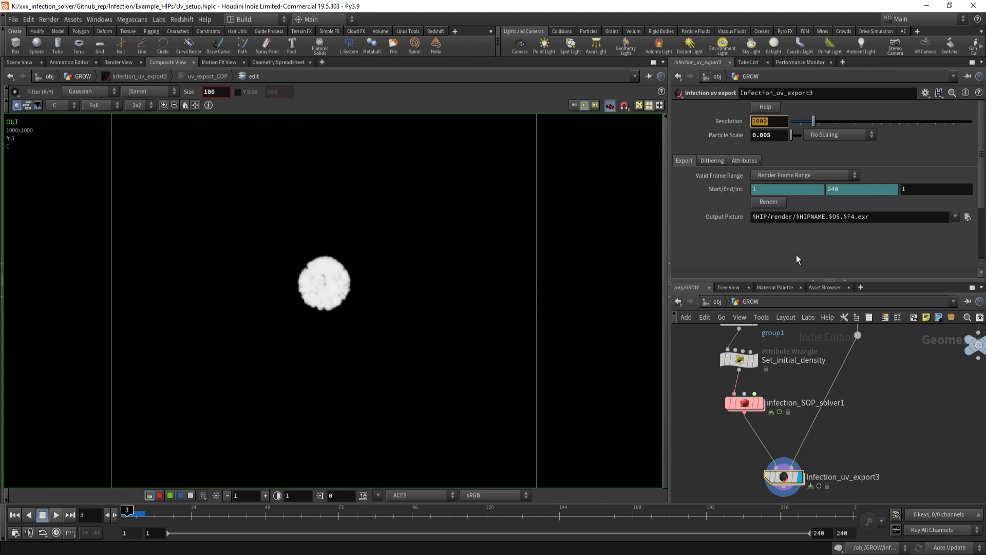
View grid2 and the scatter3 points of the neighbouring export setup in the Scene View.
middle_drag(930, 359, 777, 411)
scroll(782, 370, down, 2)
mouse_move(781, 369)
middle_down()
mouse_move(775, 430)
mouse_move(785, 372)
middle_up()
scroll(808, 373, up, 1)
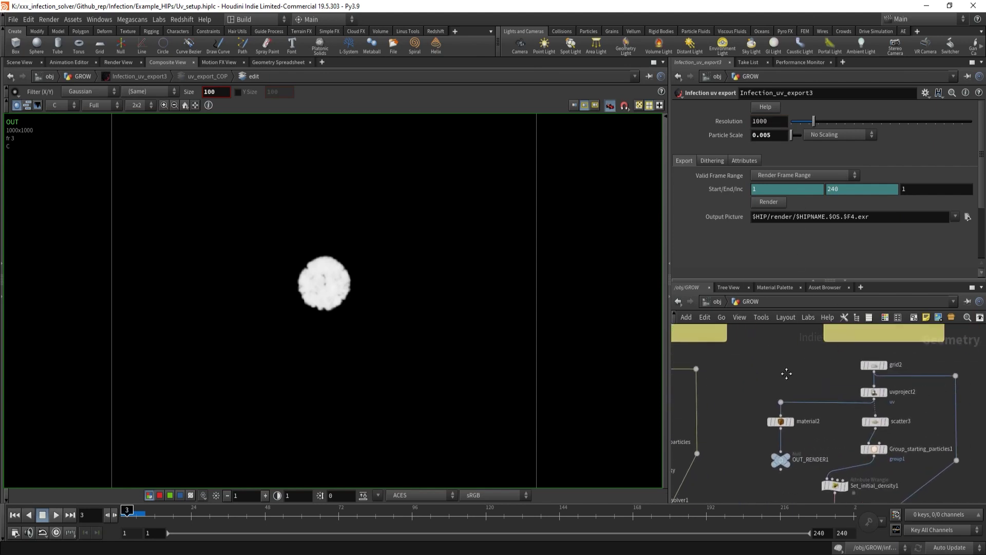
scroll(875, 383, up, 2)
click(874, 362)
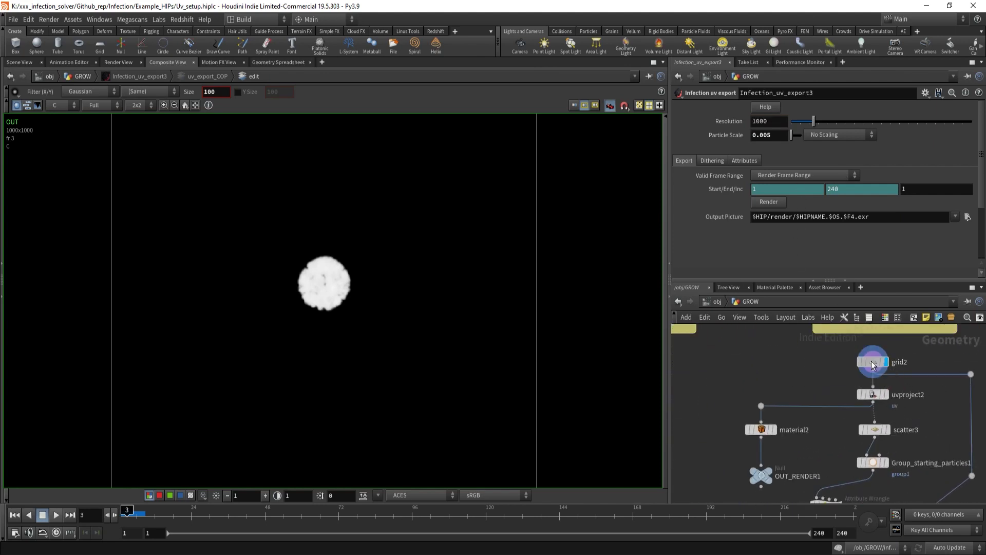
click(15, 62)
middle_drag(937, 433, 930, 381)
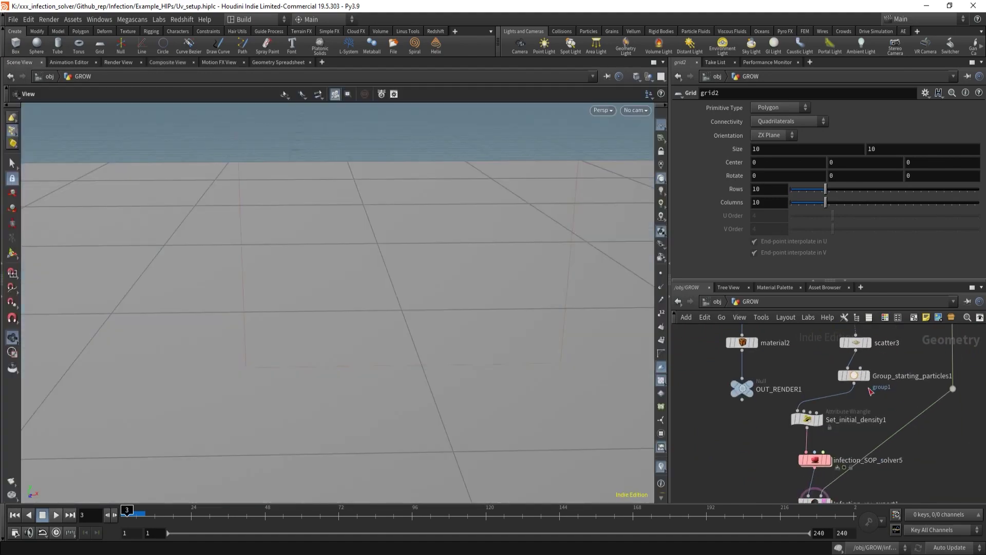
click(870, 344)
drag(501, 310, 375, 354)
Display infection_SOP_solver5 and scrub the simulation to frame 55, framing the whole particle grid.
middle_drag(858, 418, 851, 373)
click(833, 403)
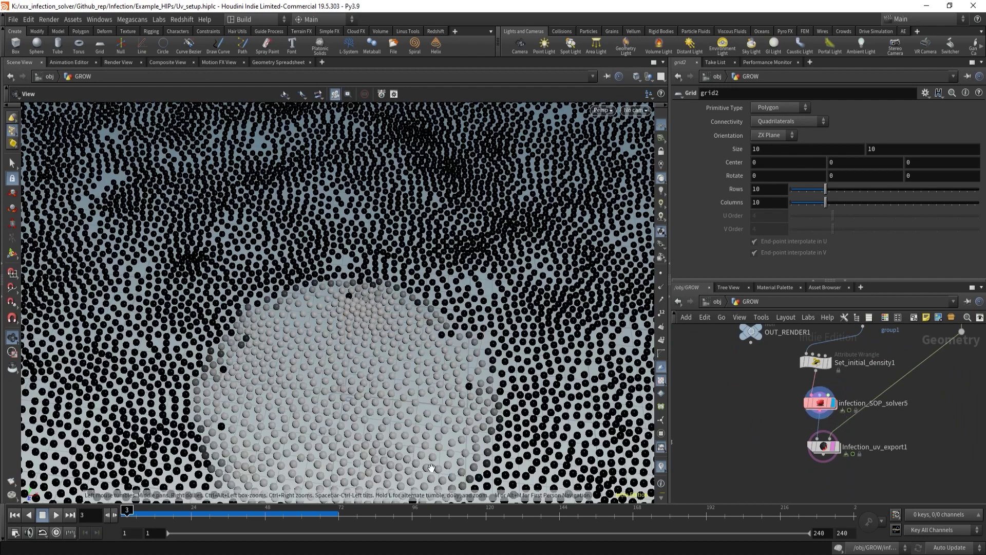
drag(206, 517, 286, 514)
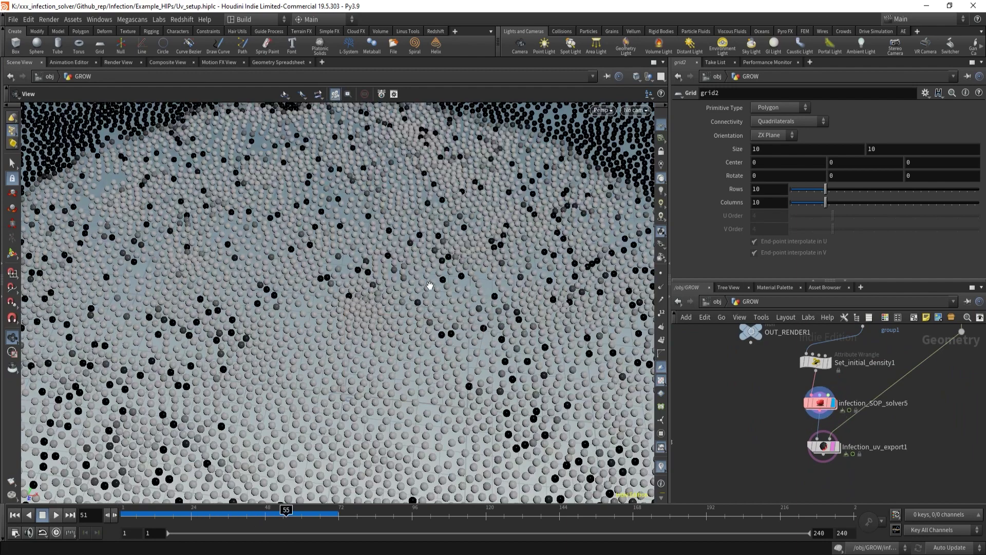
right_drag(433, 286, 200, 340)
scroll(879, 413, up, 2)
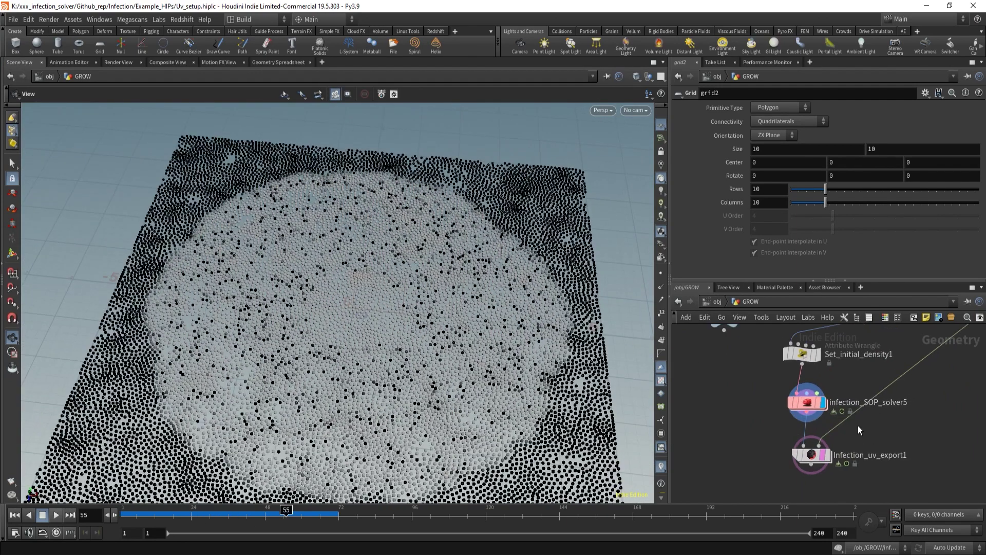
Display Infection_uv_export1 and show its Dithering settings.
click(826, 457)
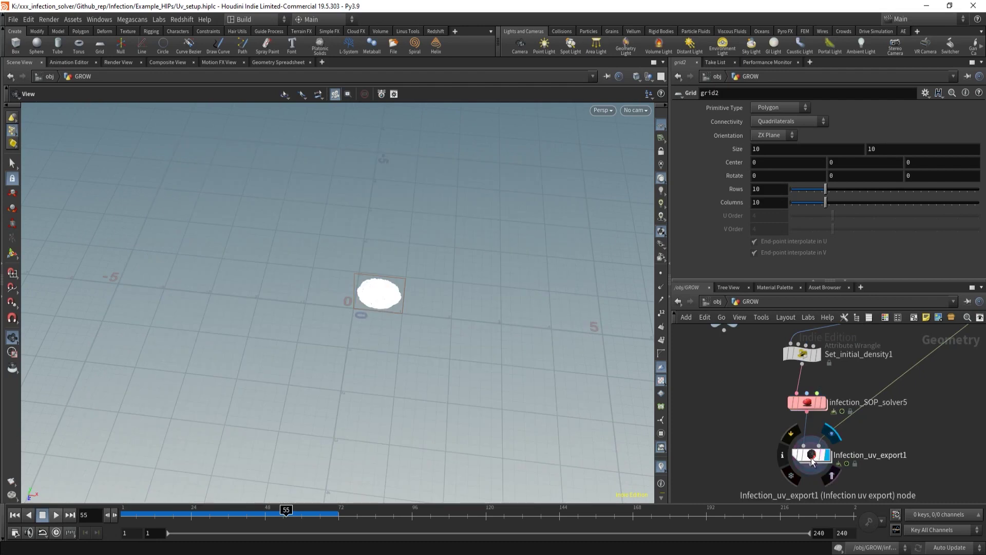
click(811, 457)
click(716, 161)
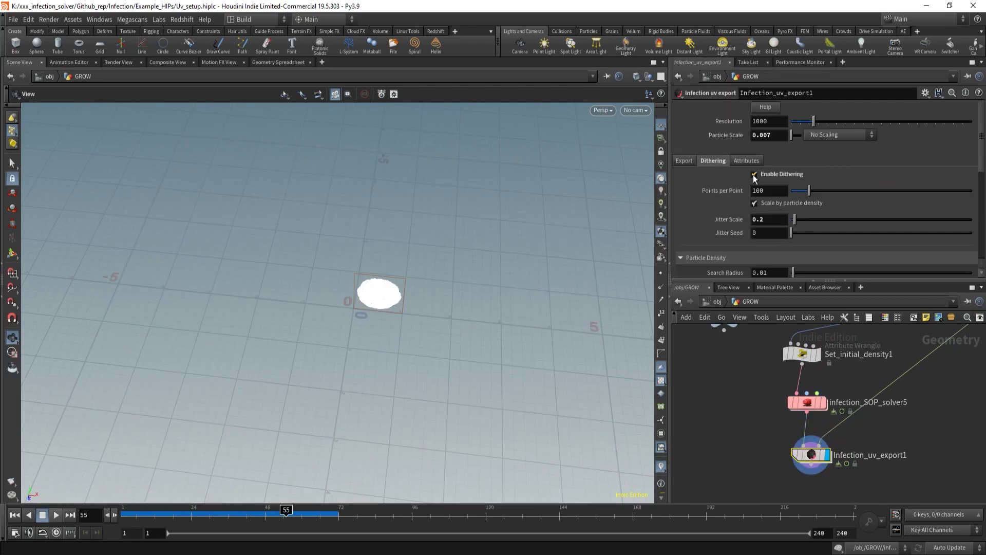
Disable dithering on Infection_uv_export1 and view its UV preview shape up close from the front.
click(754, 174)
drag(393, 232, 385, 341)
right_drag(385, 341, 418, 346)
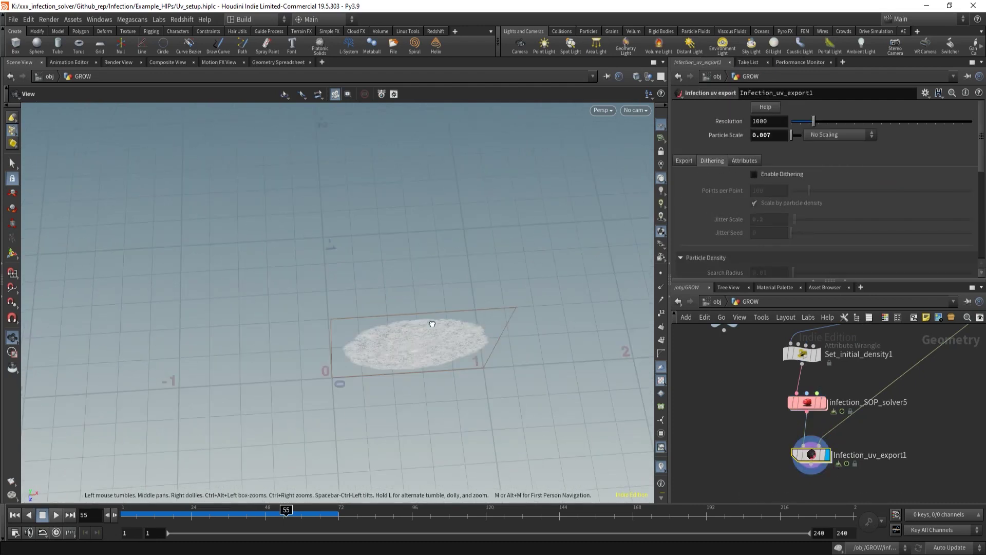
drag(418, 346, 457, 139)
right_drag(457, 139, 468, 132)
drag(468, 131, 498, 306)
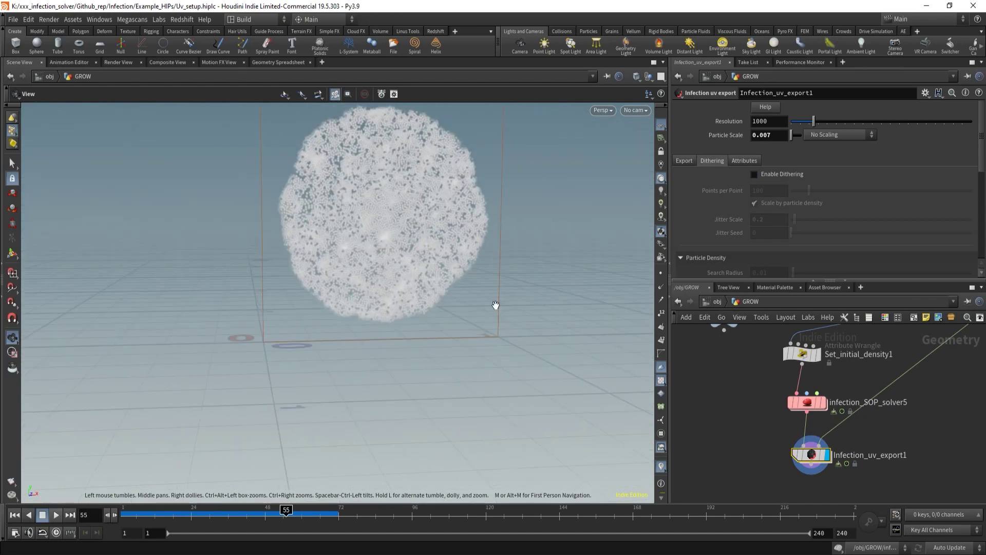
View the undithered OUT image from the edit network of Infection_uv_export1 in the Composite View and return to GROW.
double_click(810, 457)
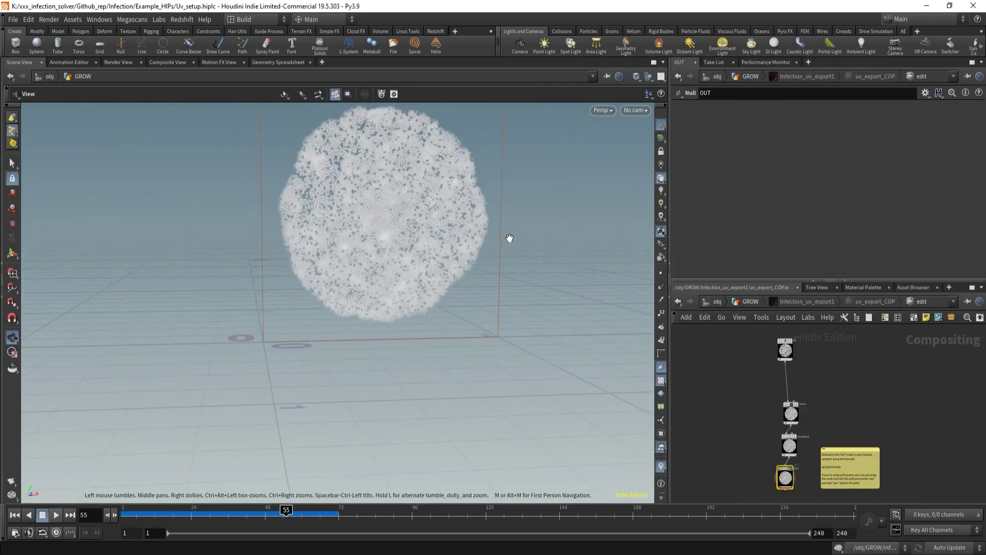
click(162, 63)
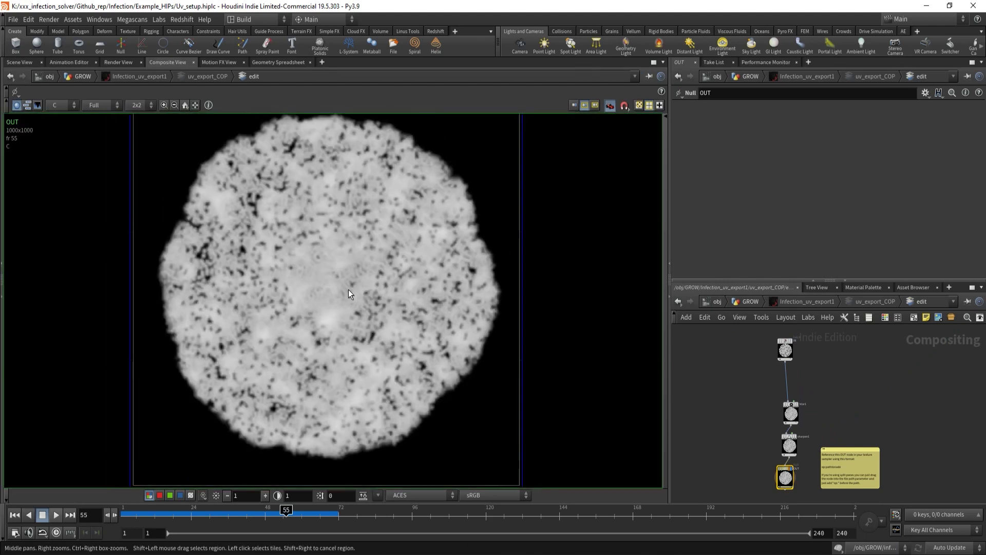
click(751, 301)
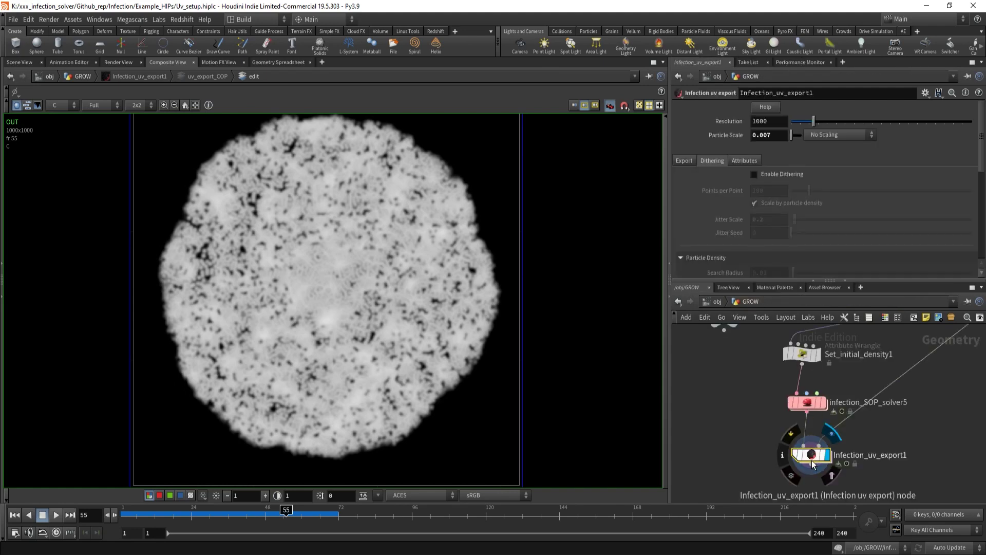
Enable dithering on Infection_uv_export1 again, inspect the output image and scrub to frame 21.
click(754, 174)
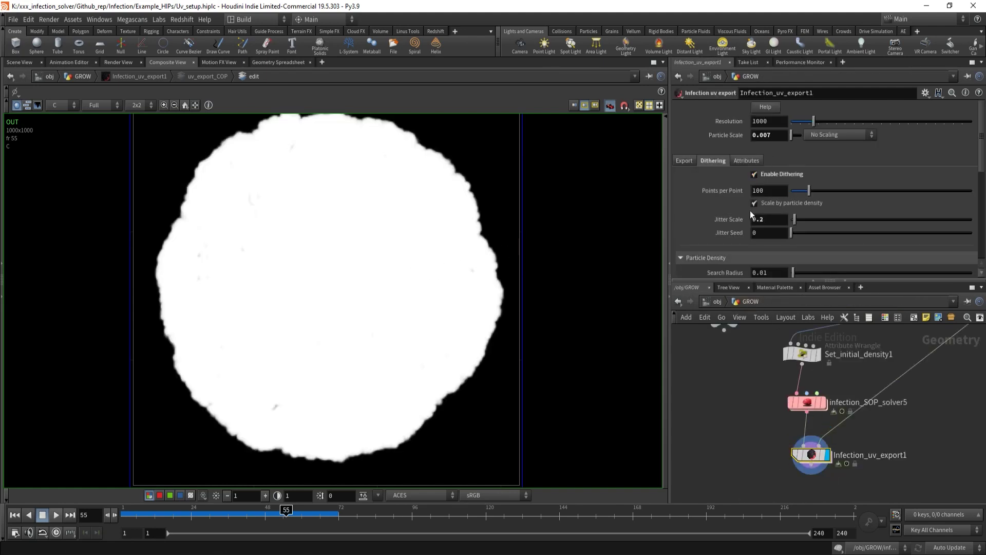
scroll(392, 261, up, 3)
scroll(451, 273, down, 1)
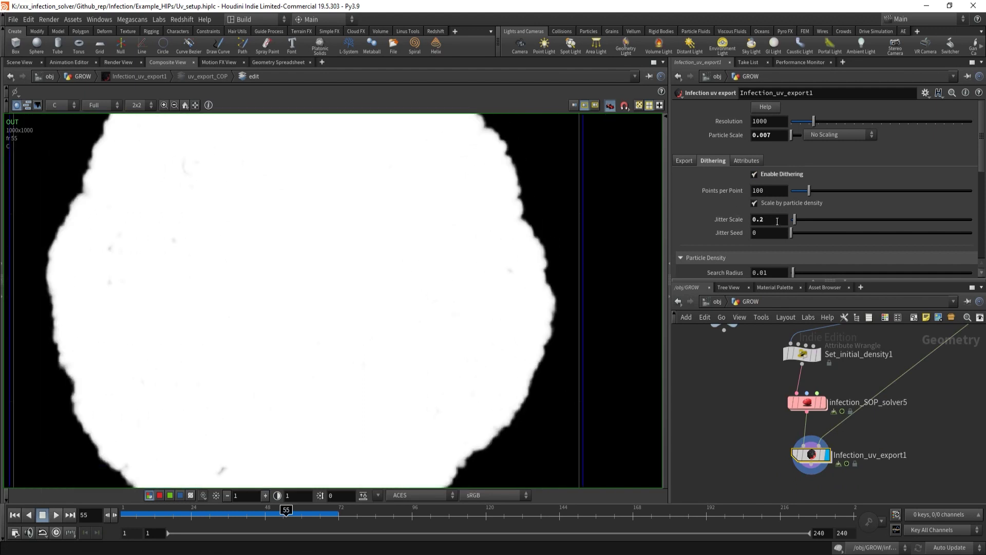
scroll(434, 263, down, 2)
middle_drag(323, 241, 357, 315)
click(244, 510)
click(192, 507)
drag(183, 507, 181, 508)
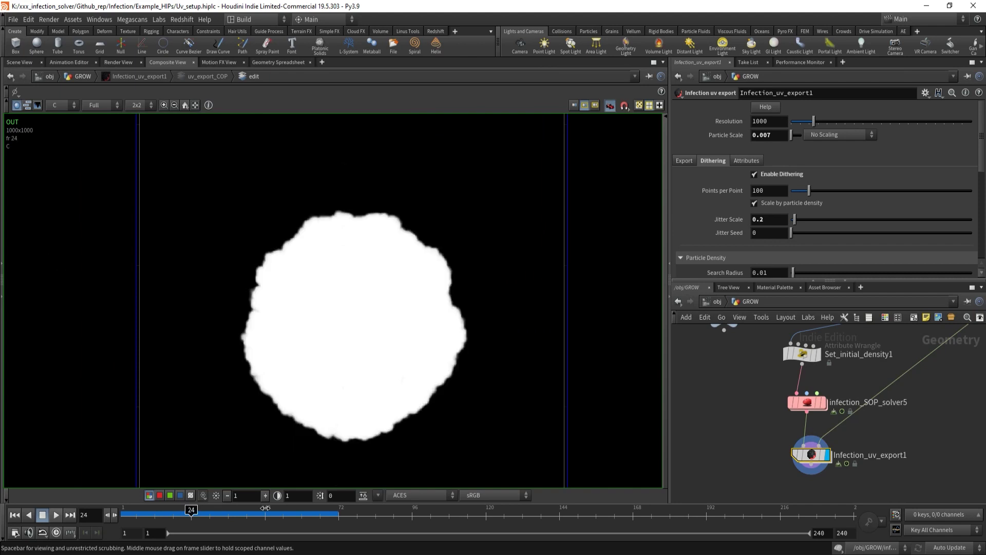
Bypass blur1 in the edit network of Infection_uv_export1, select sharpen1 and set the network's output flag back to OUT.
double_click(809, 454)
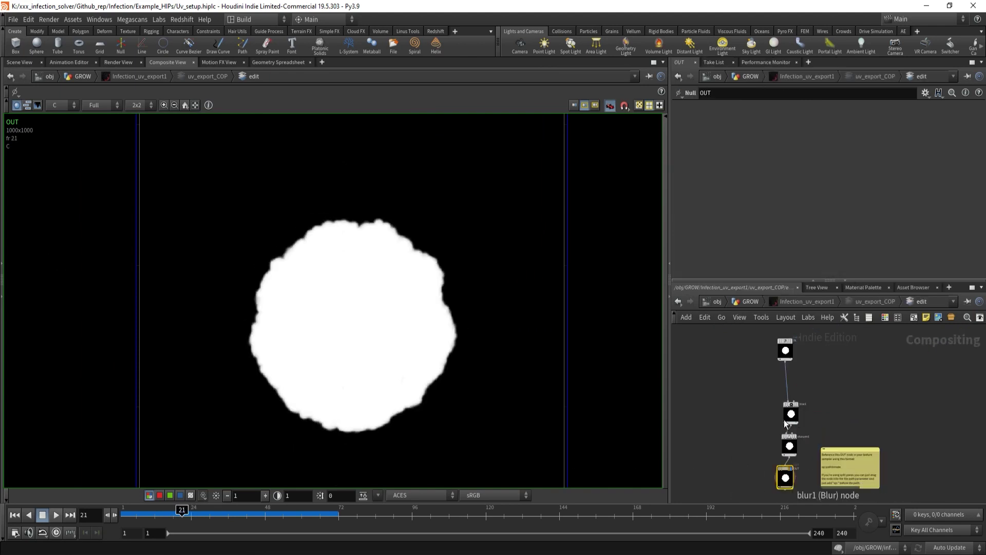
click(796, 406)
click(793, 468)
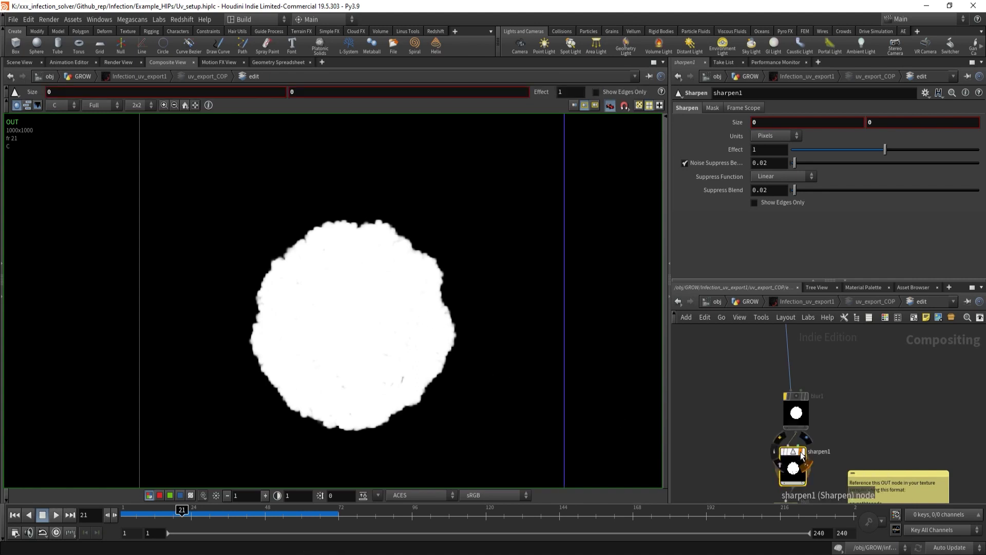
middle_drag(847, 464, 812, 390)
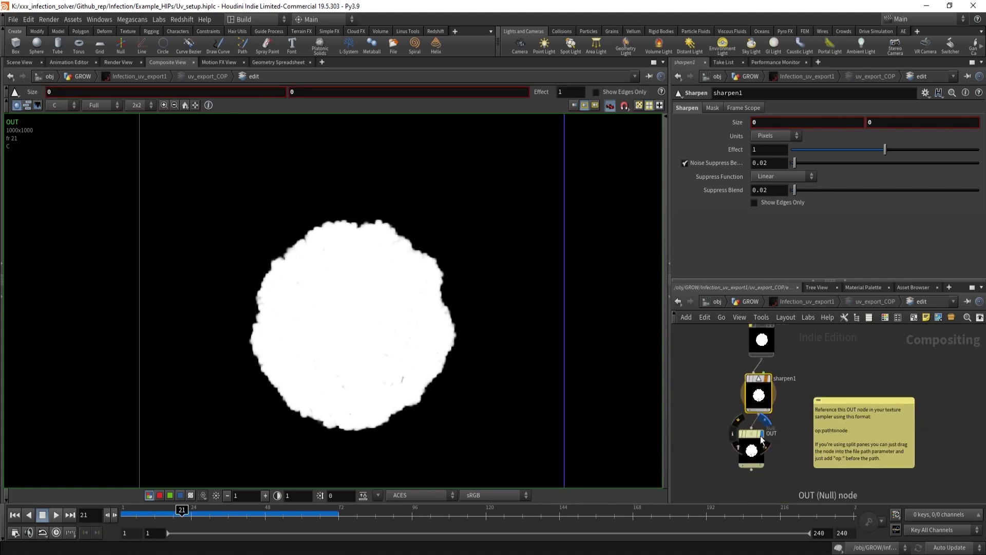
click(761, 435)
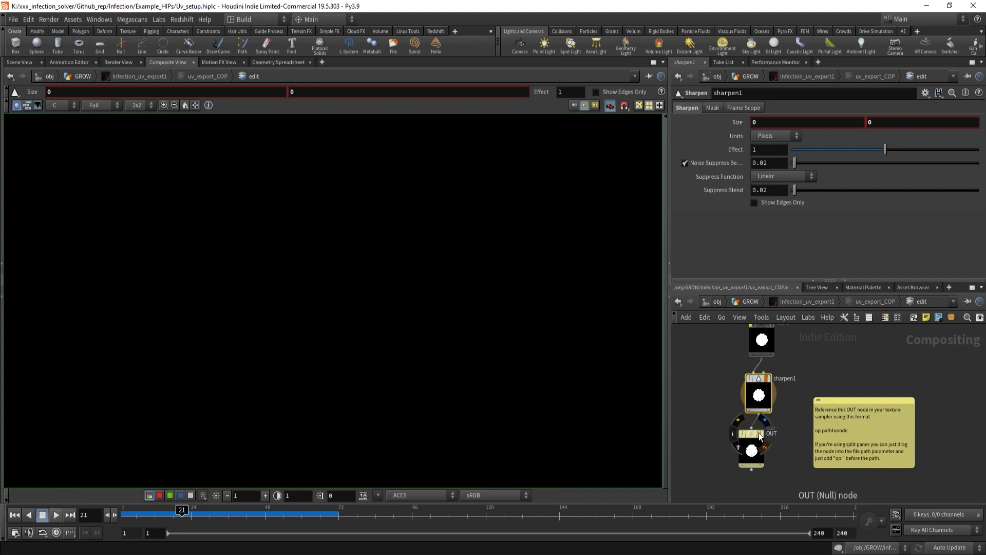
Return to GROW and review the particle scaling choices and Particle Density settings of Infection_uv_export1.
click(752, 301)
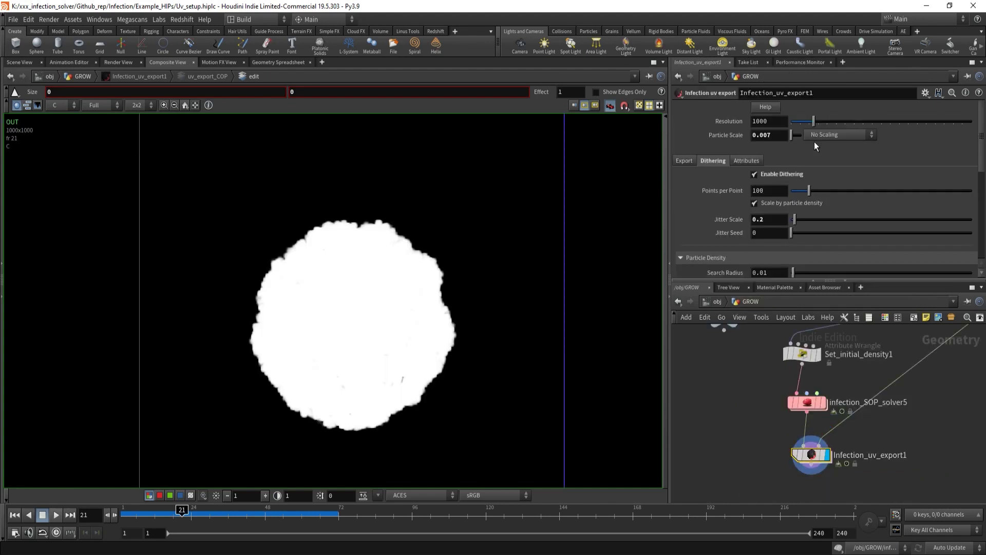
click(833, 135)
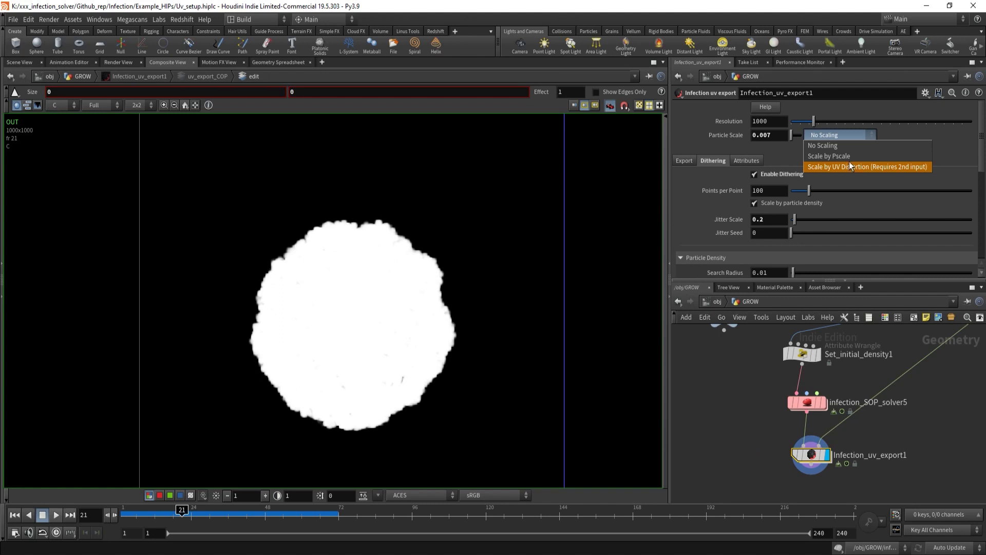
click(949, 452)
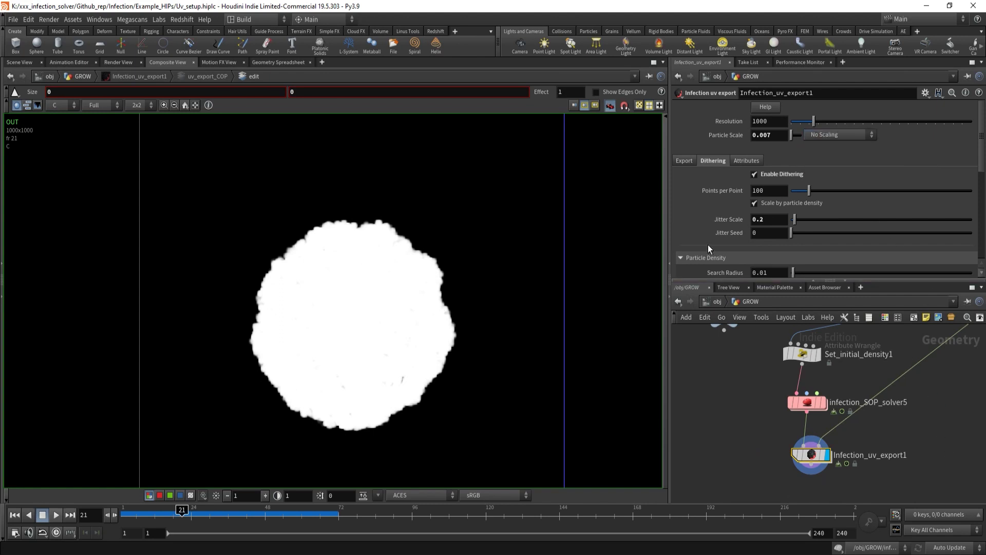
scroll(708, 244, down, 3)
Scrub to frame 47 and examine the edges and interior gaps of the dithered output image.
drag(212, 509, 261, 510)
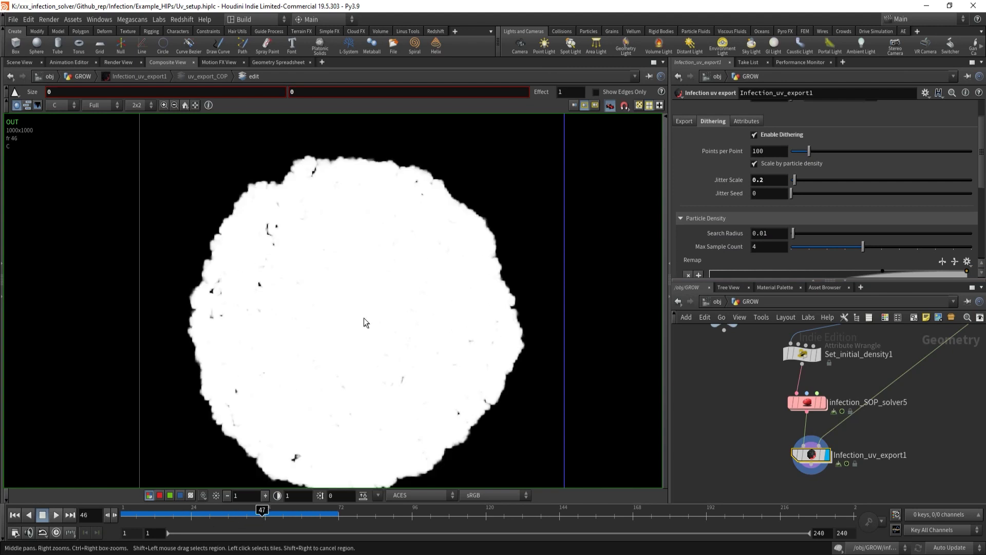
scroll(387, 371, down, 1)
scroll(387, 370, up, 2)
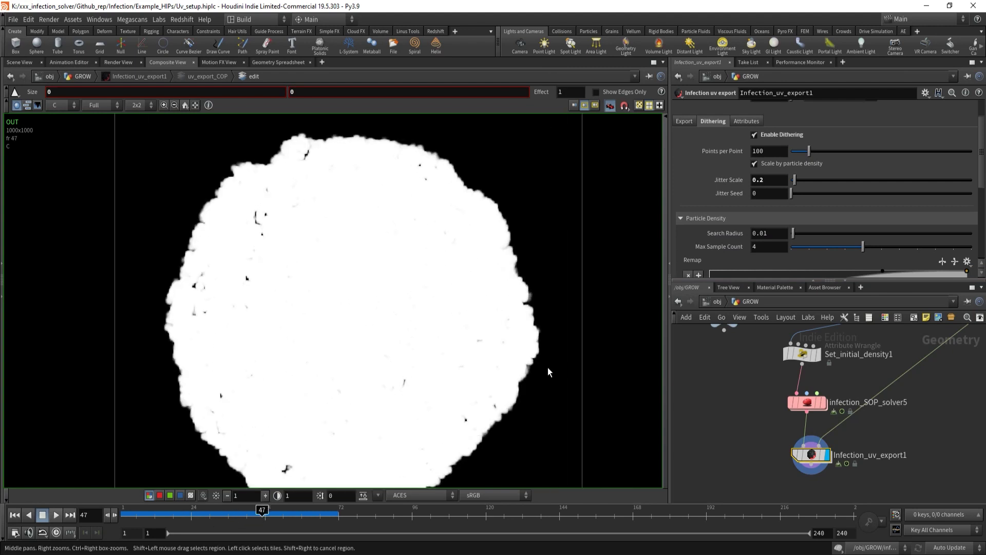
scroll(432, 270, up, 1)
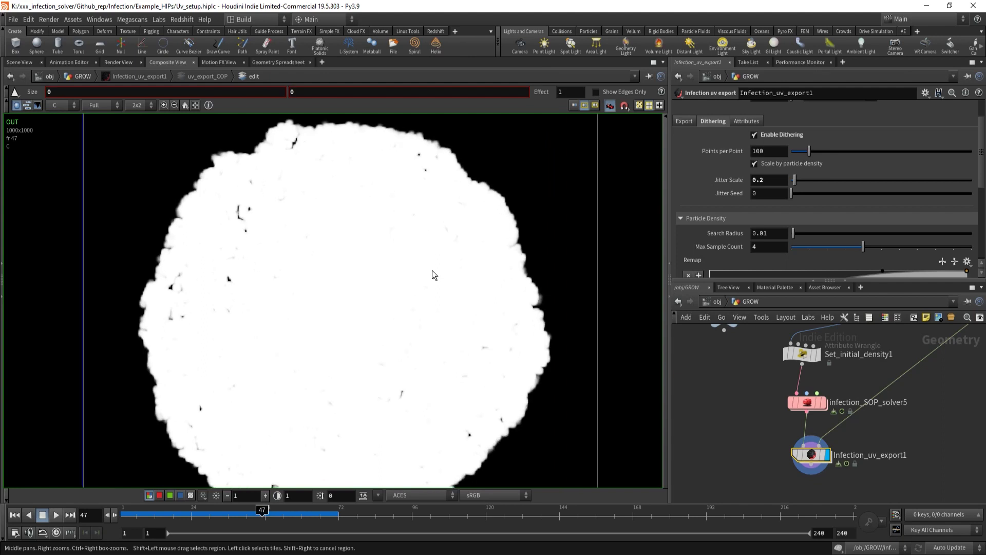
scroll(434, 284, down, 1)
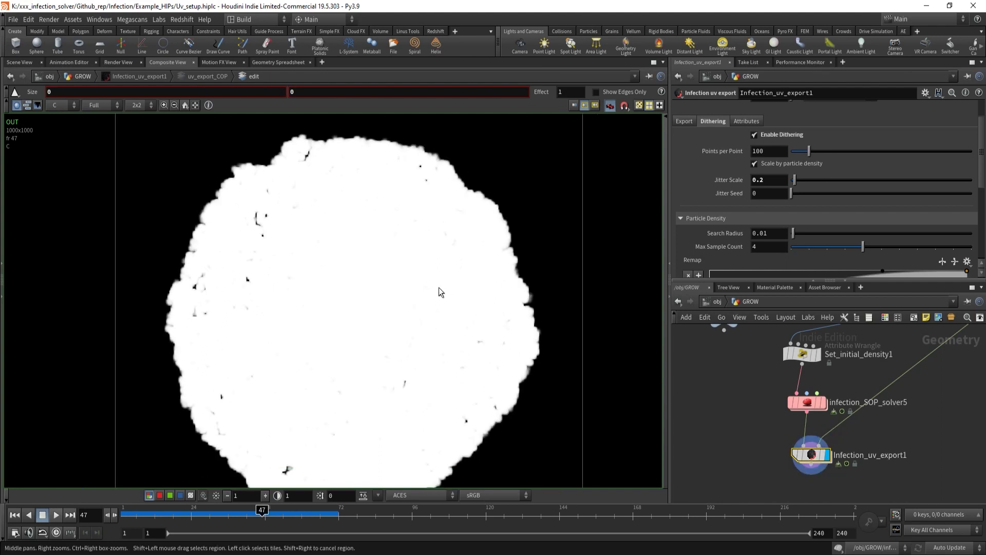
scroll(352, 231, down, 1)
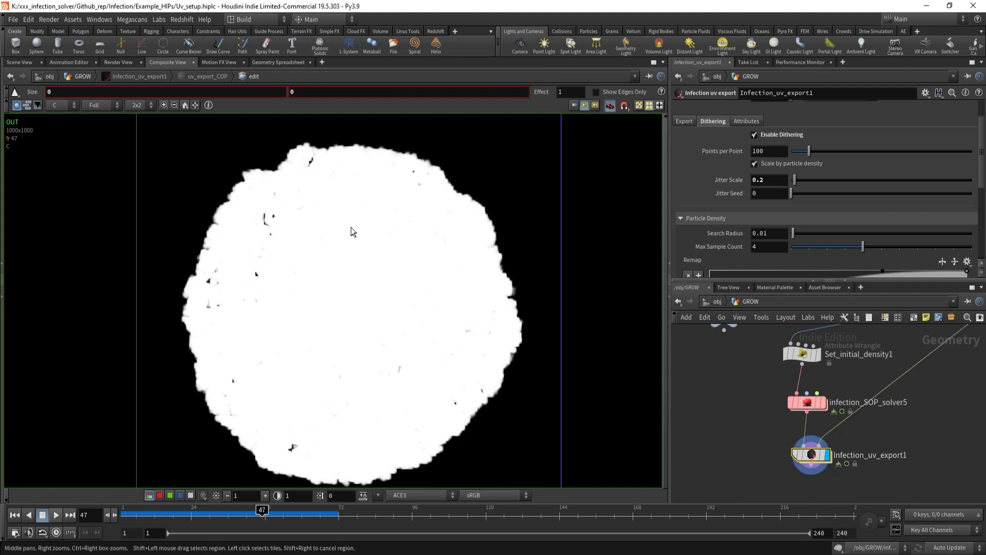
scroll(714, 390, down, 2)
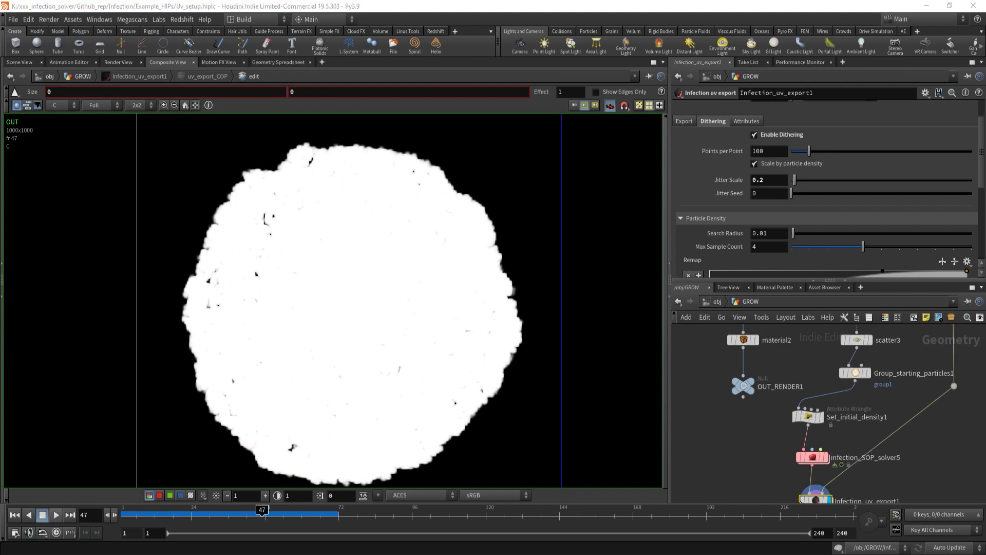
Open the example scene flip_infection_interaction.hiplc.
middle_drag(954, 420, 817, 434)
scroll(817, 434, down, 2)
middle_drag(866, 396, 835, 424)
scroll(835, 424, up, 1)
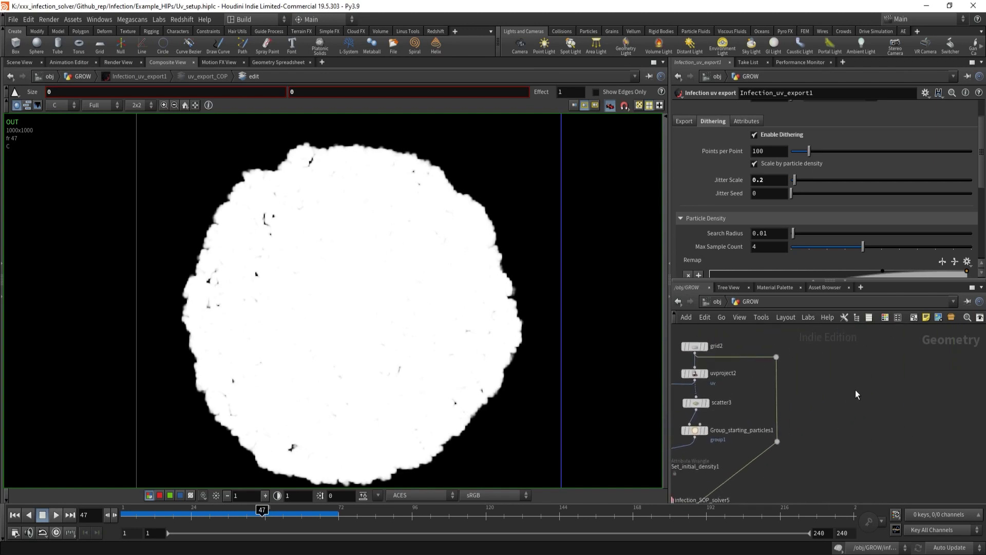
click(714, 302)
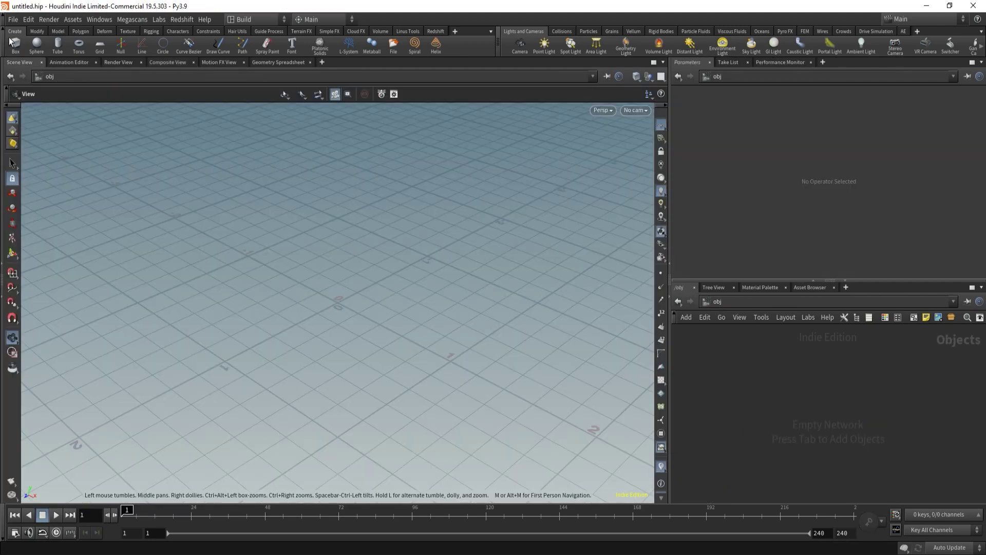
click(13, 21)
click(21, 43)
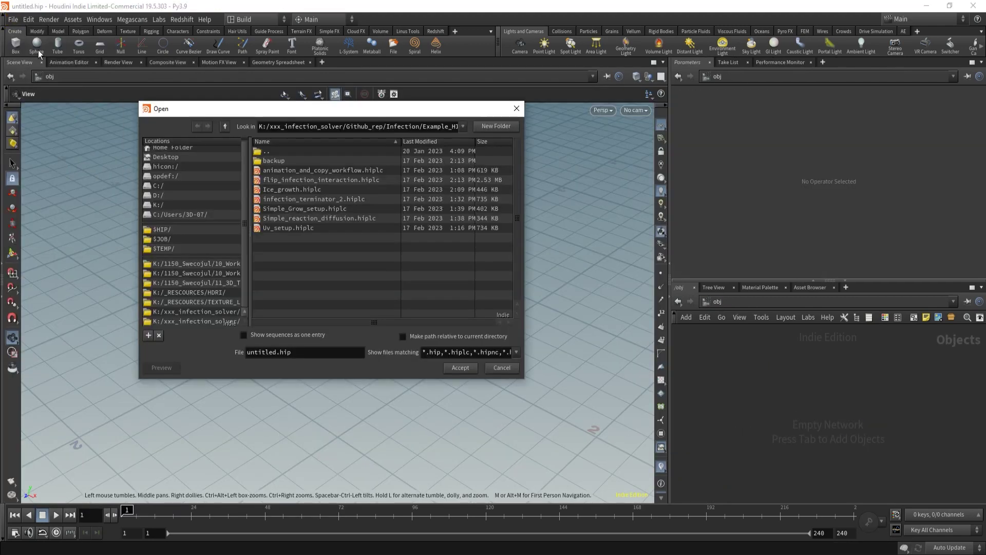
double_click(362, 179)
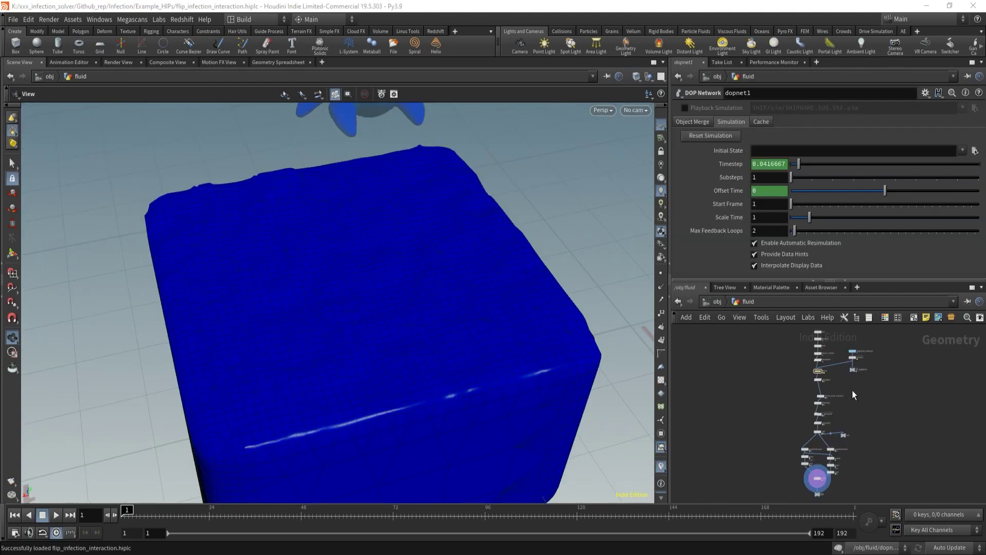
Show attribdelete3 in the fluid network and add an Infection SOP Solver node beside the chain.
scroll(822, 416, up, 4)
click(770, 465)
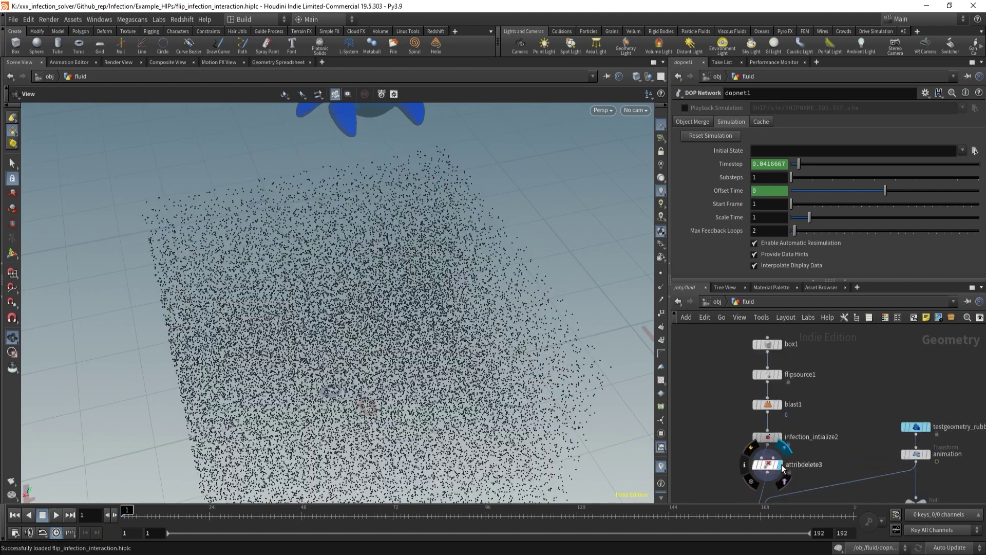
key(Tab)
text(inf s)
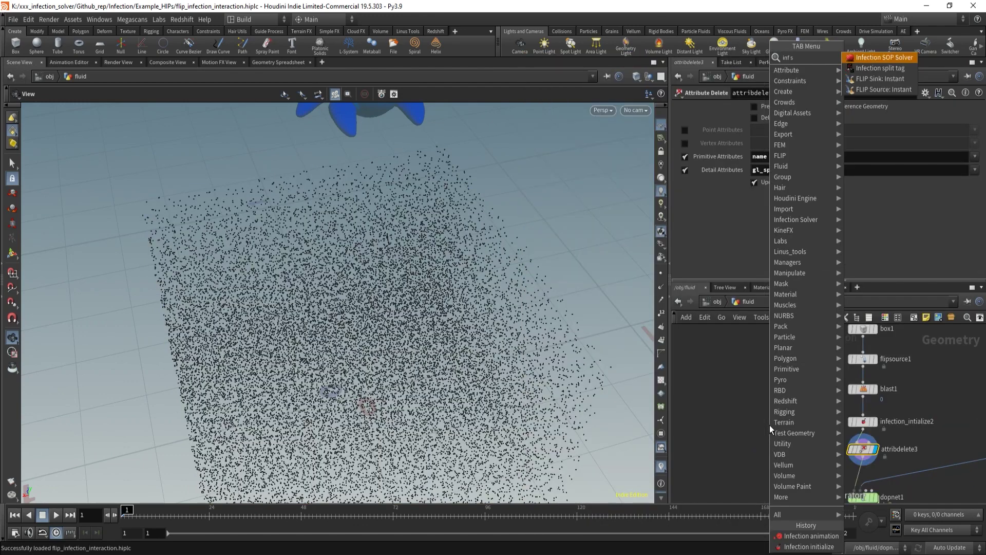
key(Return)
click(769, 424)
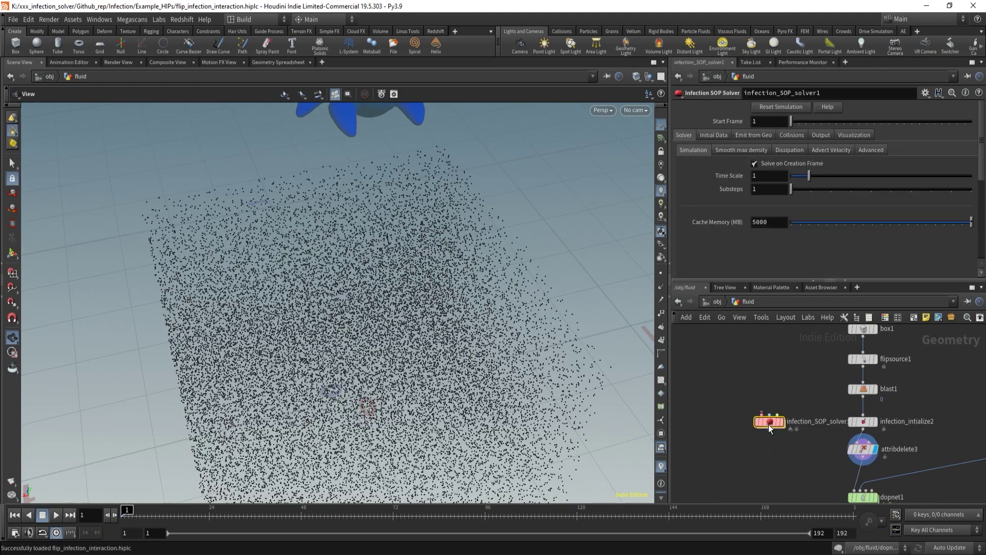
Review the Advanced solver options of the added Infection SOP Solver, including Recalculate Nearpoints and Bypass Velocity Advection.
click(842, 135)
click(685, 135)
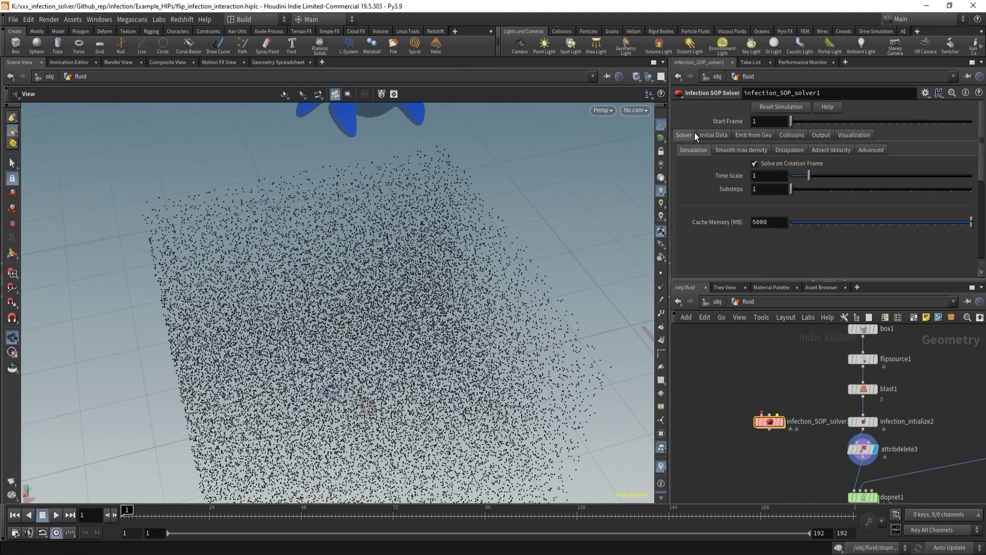
click(871, 150)
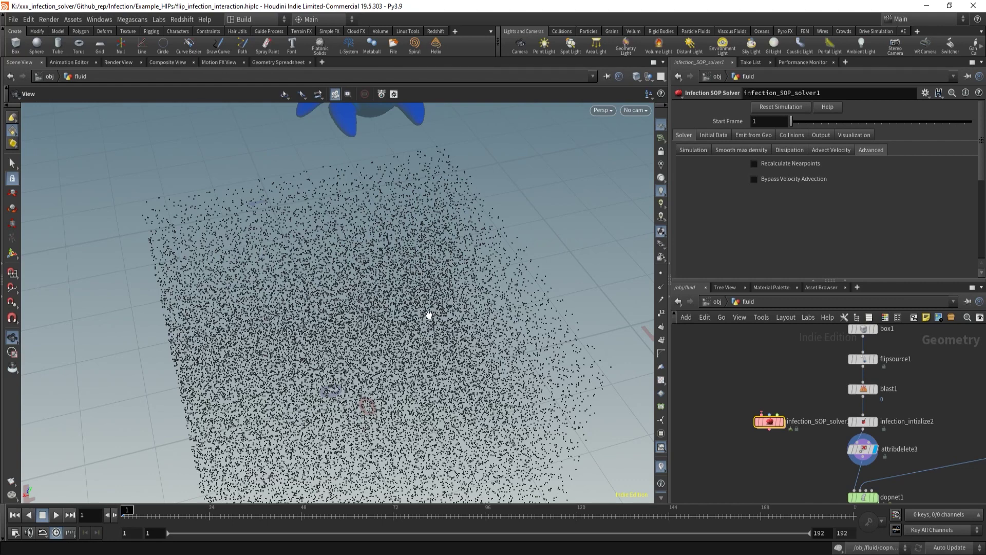
middle_drag(896, 368, 852, 397)
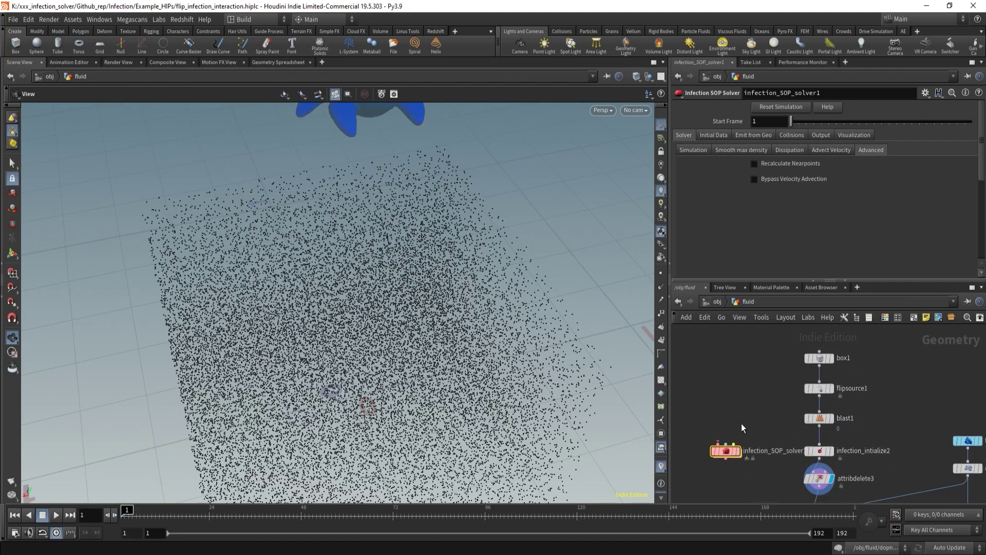
Select attribdelete3, hide the other objects in the viewport and view the fluid particles on their own.
click(817, 477)
drag(428, 278, 382, 343)
mouse_move(827, 481)
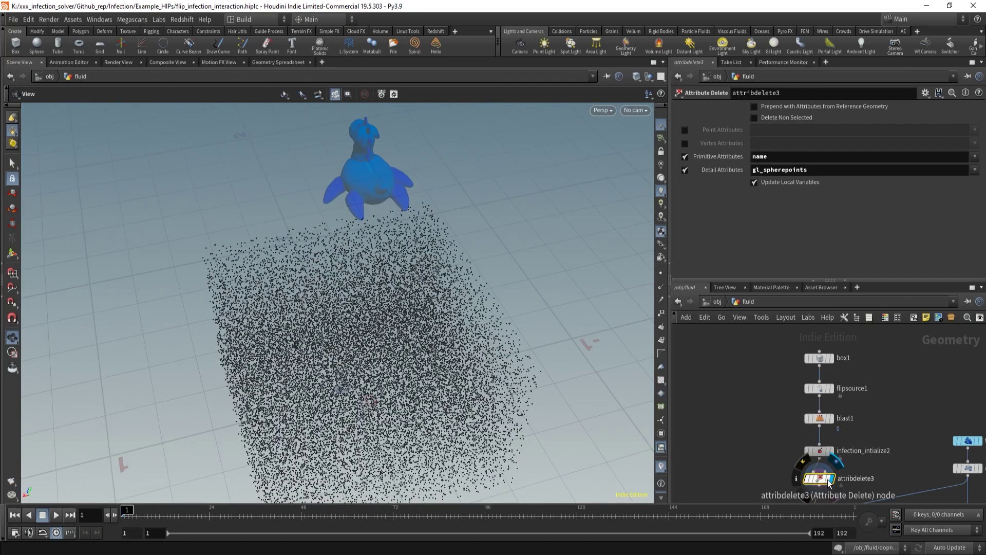
click(649, 76)
click(661, 110)
drag(462, 287, 513, 318)
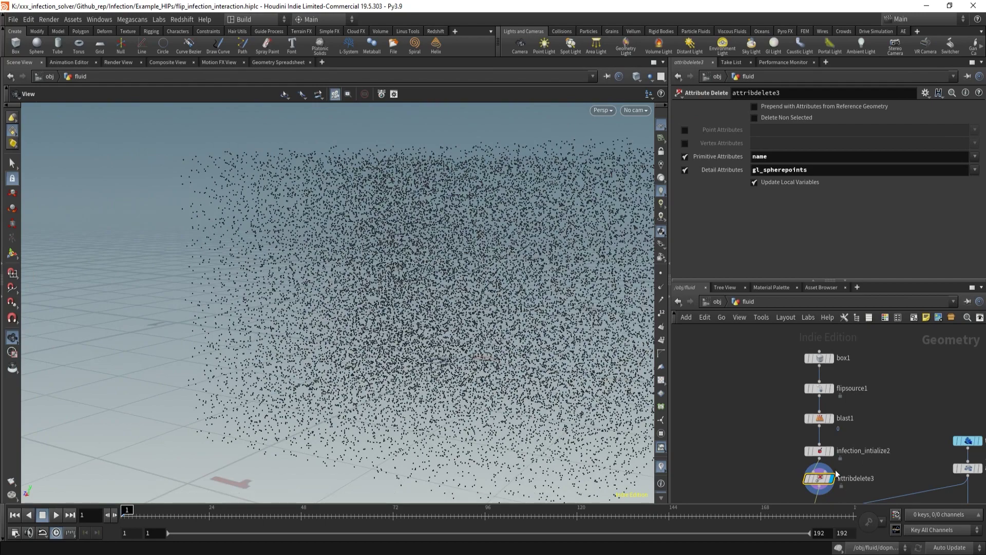
Inspect the fluid particle block and review the attribute settings of infection_intialize2.
middle_drag(869, 455, 856, 378)
drag(478, 256, 477, 329)
click(807, 373)
middle_drag(873, 388, 819, 414)
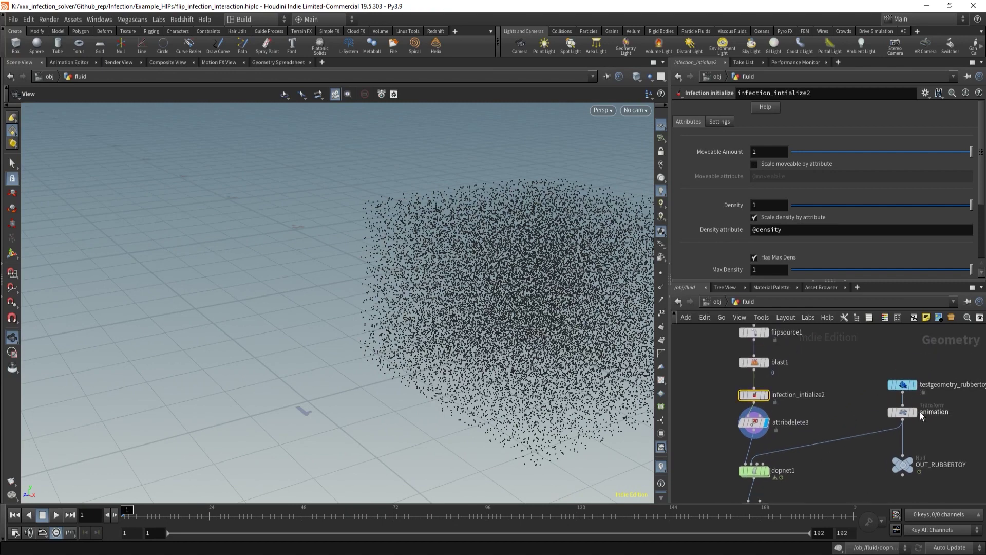
Show the animation transform node, scrub the timeline to preview the rubber toy's motion and return to frame 1.
click(909, 412)
key(g)
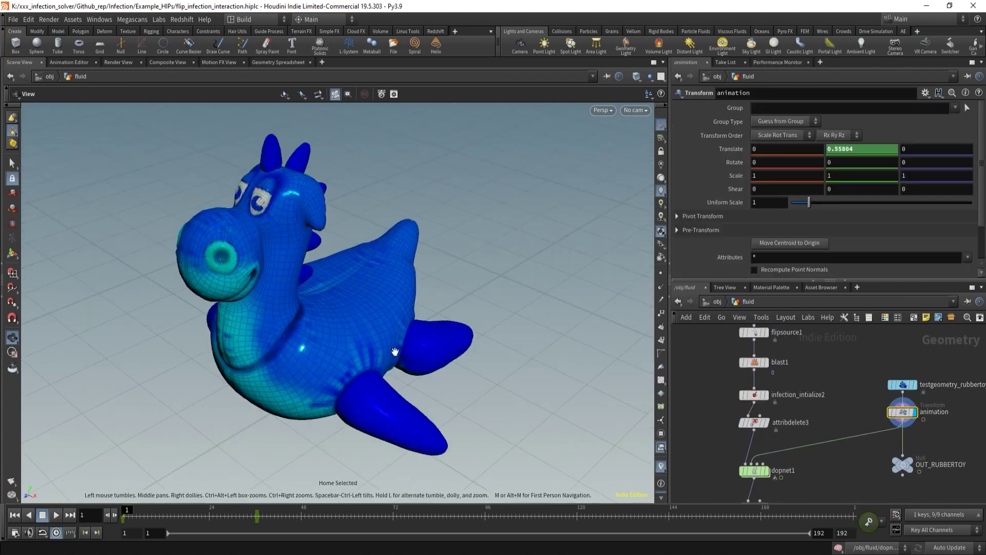
drag(186, 516, 224, 516)
right_drag(301, 398, 452, 369)
middle_drag(452, 369, 466, 147)
drag(333, 389, 330, 358)
drag(225, 517, 124, 518)
Enter the dopnet1 network and select multisolver1 to review its input operators.
scroll(796, 439, up, 3)
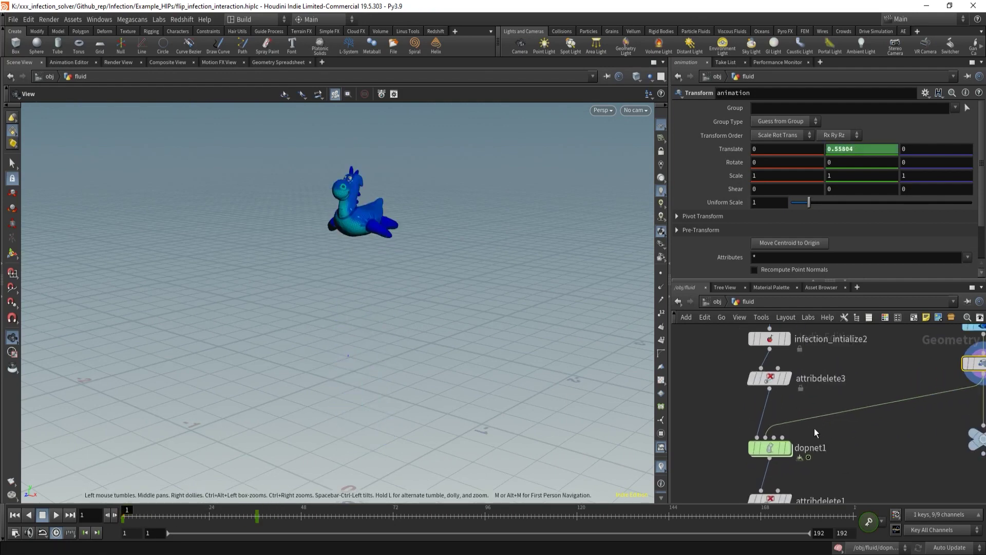
click(790, 449)
double_click(773, 449)
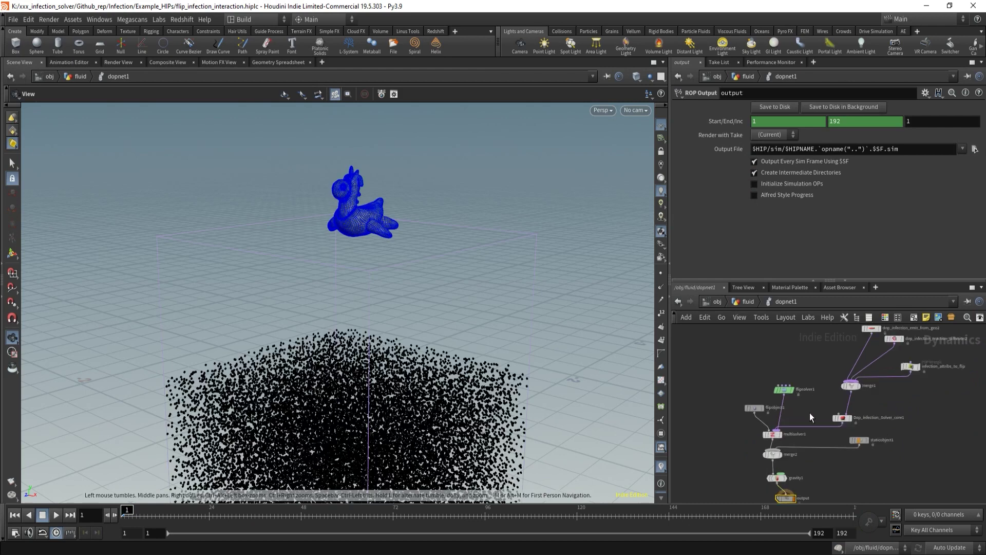
click(755, 443)
middle_drag(806, 400, 805, 426)
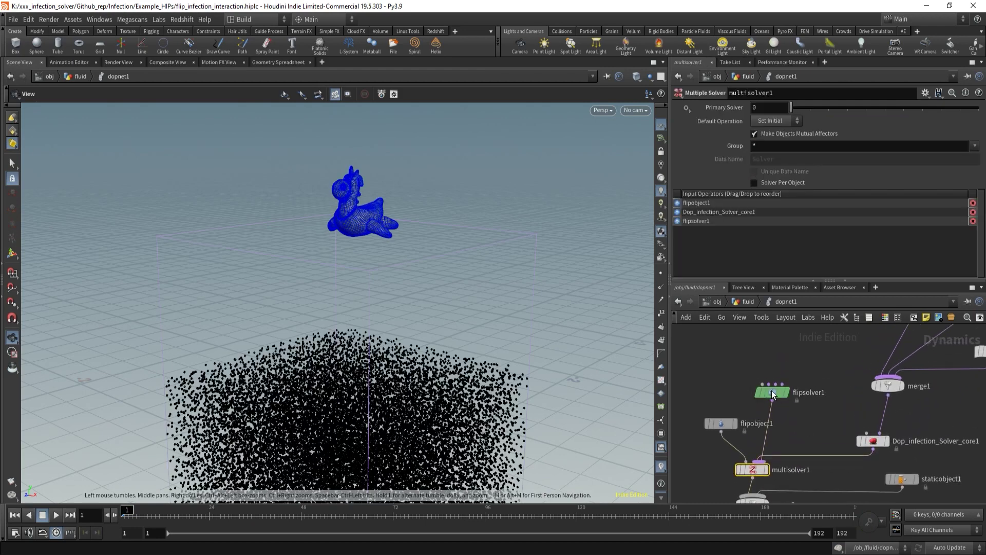
Select flipsolver1, reposition flipobject1 beside it in the network and select flipobject1.
click(772, 393)
drag(722, 428, 707, 397)
click(708, 400)
middle_drag(825, 406, 773, 422)
key(Escape)
Select Dop_infection_Solver_core1 and show its Advanced options.
click(821, 464)
middle_drag(869, 448, 825, 500)
middle_drag(845, 433, 897, 410)
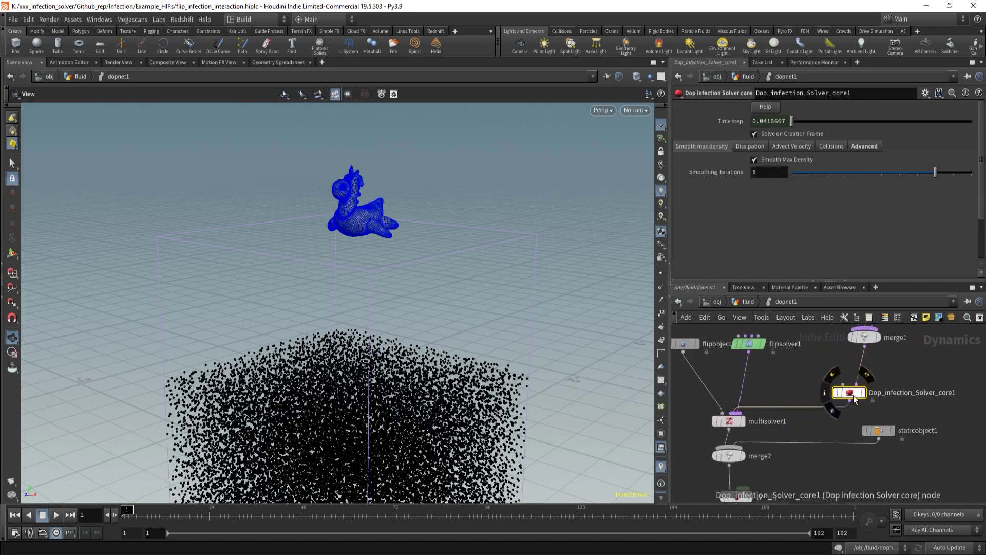
click(855, 148)
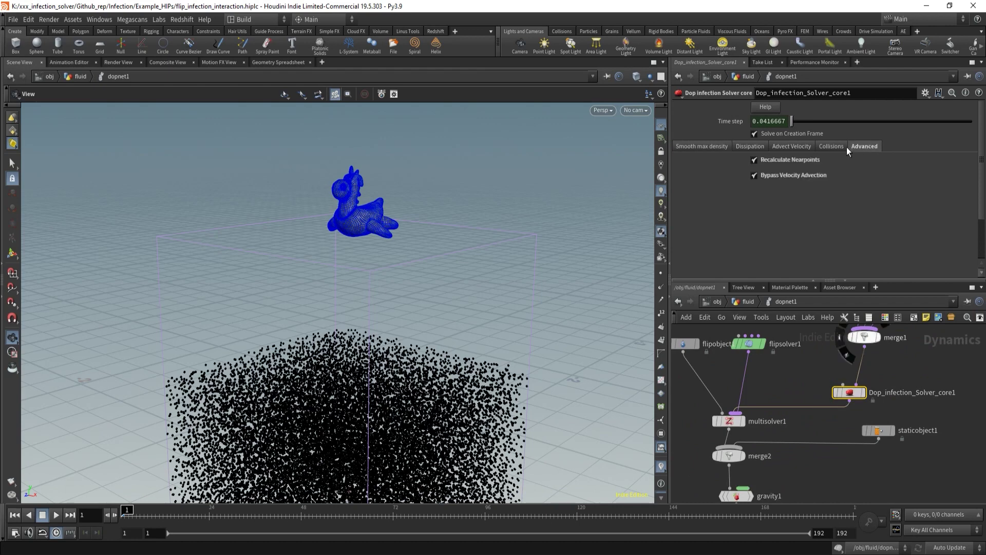
Turn off Recalculate Nearpoints and Bypass Velocity Advection, play the simulation to frame 27 and inspect the particles.
click(777, 176)
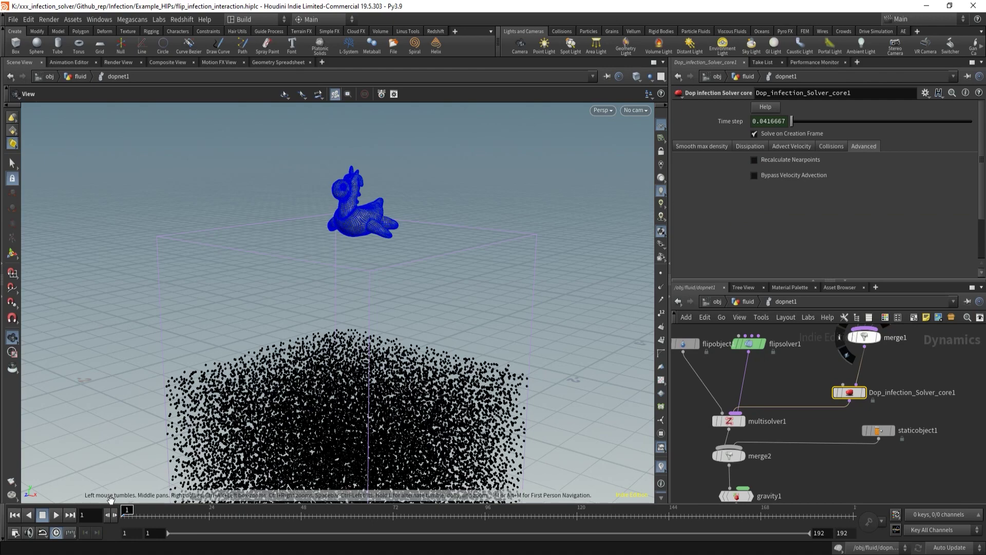
click(56, 515)
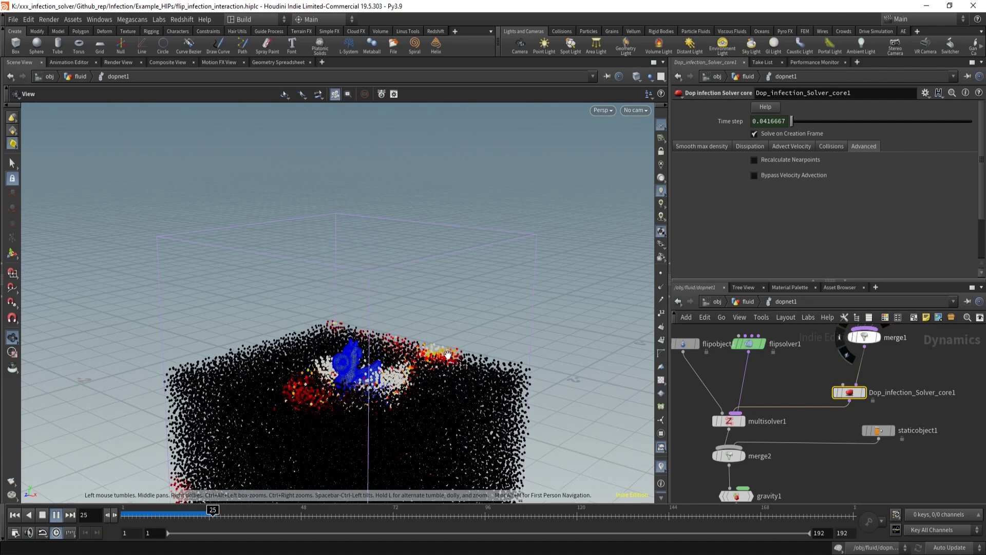
click(221, 519)
drag(275, 432, 512, 297)
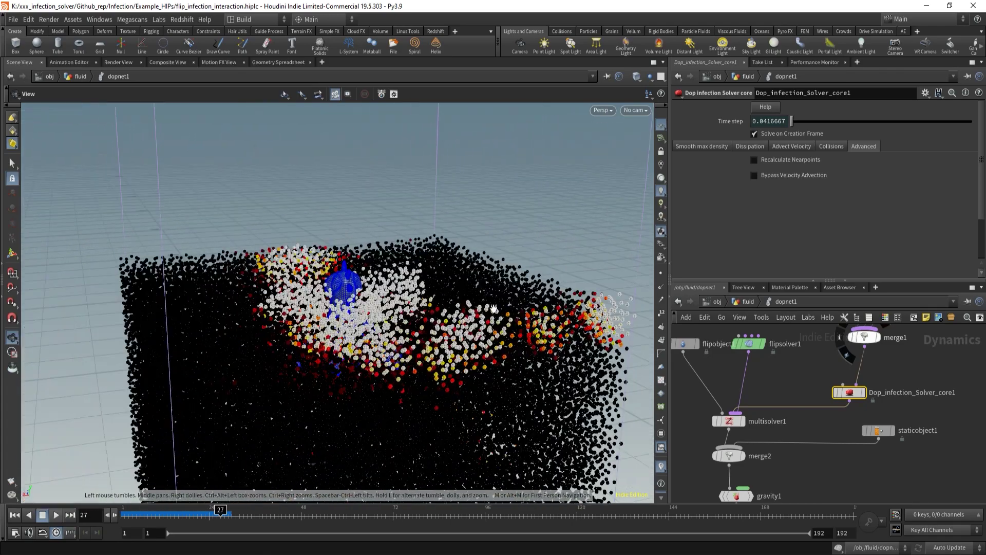
Return to the start, enable Recalculate Nearpoints and Bypass Velocity Advection again, and play the simulation to frame 43.
drag(221, 514, 122, 520)
click(755, 176)
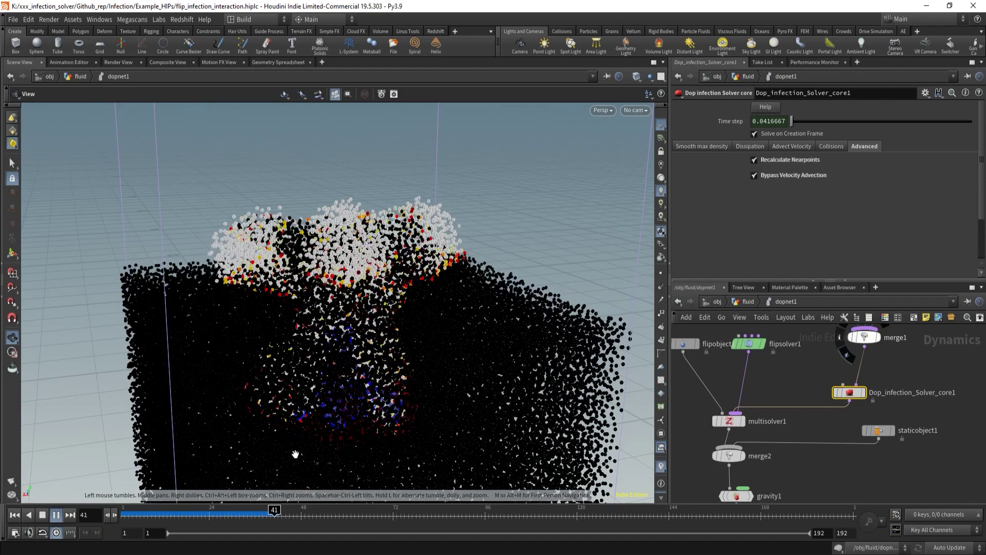
click(282, 512)
drag(364, 294, 337, 157)
Examine the infected particles and select the infection_attribs_to_flip POP Wrangle feeding merge1.
middle_drag(833, 369, 791, 464)
drag(458, 370, 371, 318)
middle_drag(943, 410, 887, 411)
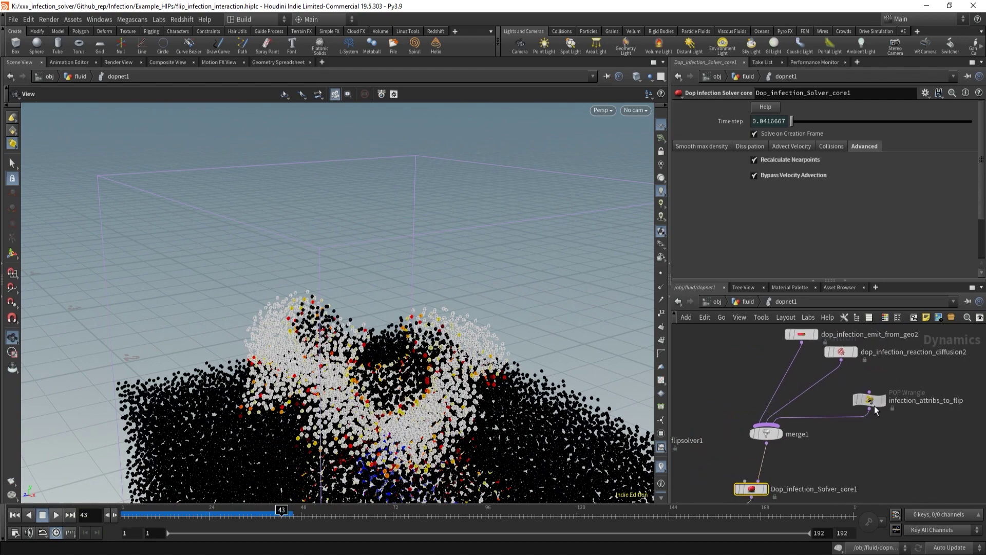
click(880, 405)
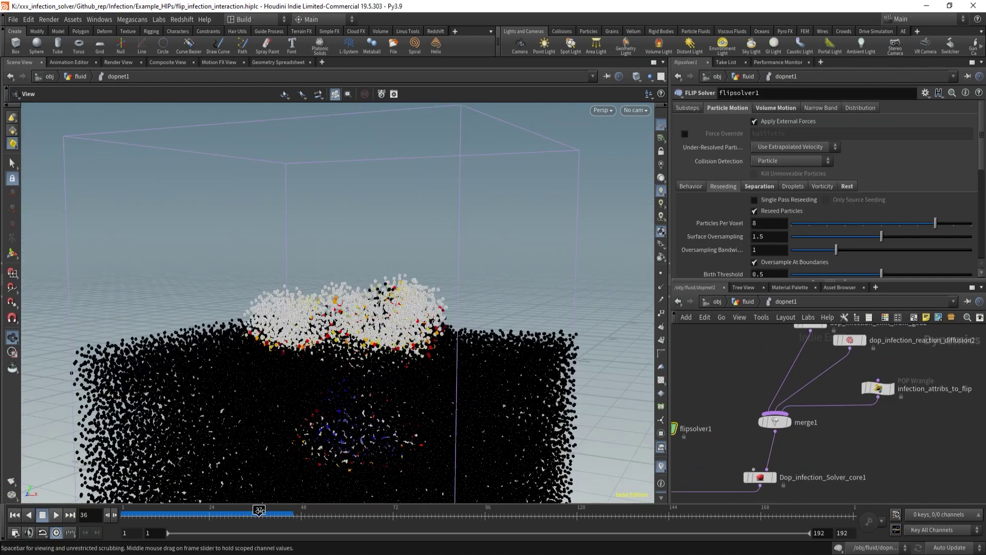
Scrub to frame 42 and examine the particles around the infected splash with flipsolver1 selected.
drag(260, 514, 279, 514)
drag(370, 350, 344, 328)
mouse_move(817, 464)
middle_down()
mouse_move(917, 410)
mouse_move(839, 414)
middle_up()
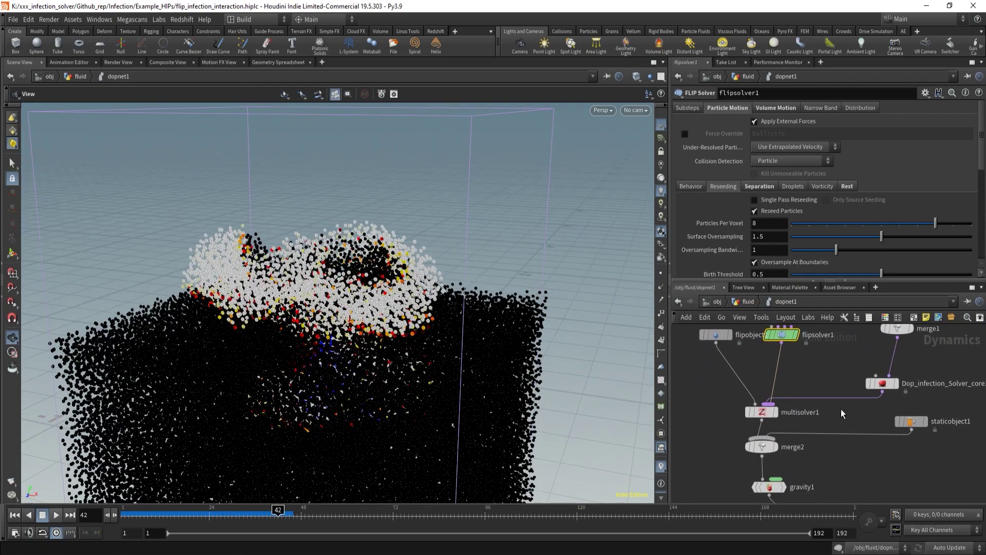
drag(455, 346, 501, 349)
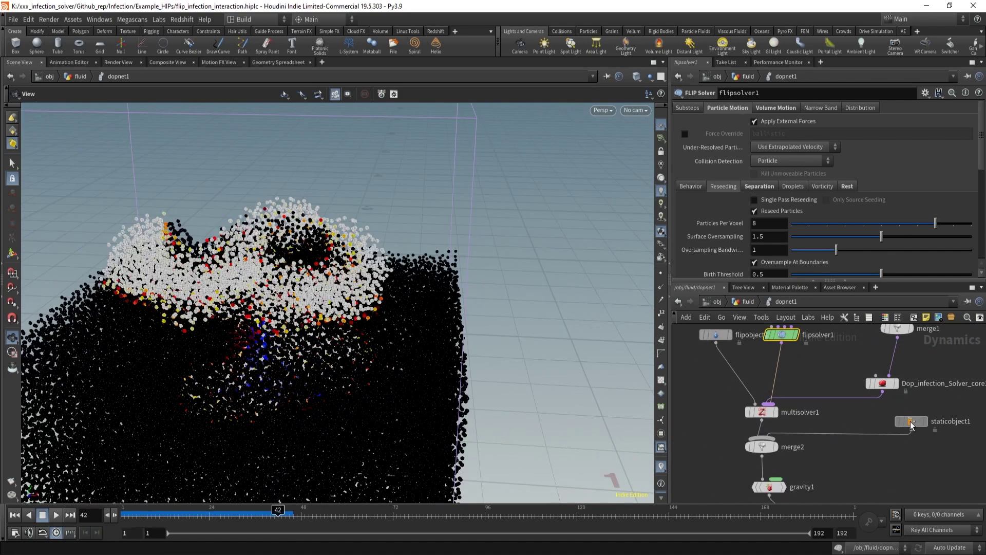
Review the settings of staticobject1, examine the splash from several angles and step to frame 43.
click(911, 422)
drag(258, 260, 488, 329)
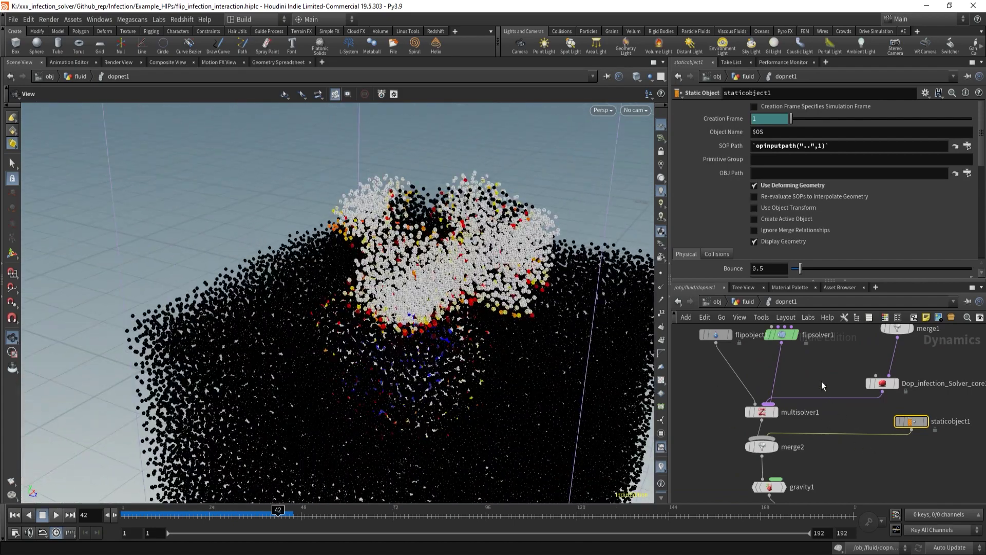
middle_drag(810, 343, 807, 391)
drag(393, 360, 380, 311)
scroll(355, 309, up, 4)
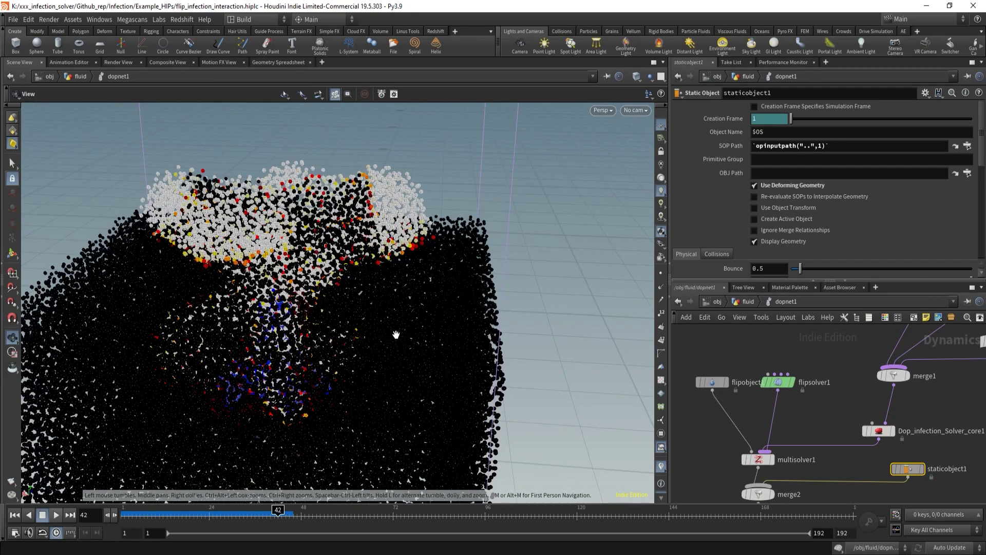
click(242, 513)
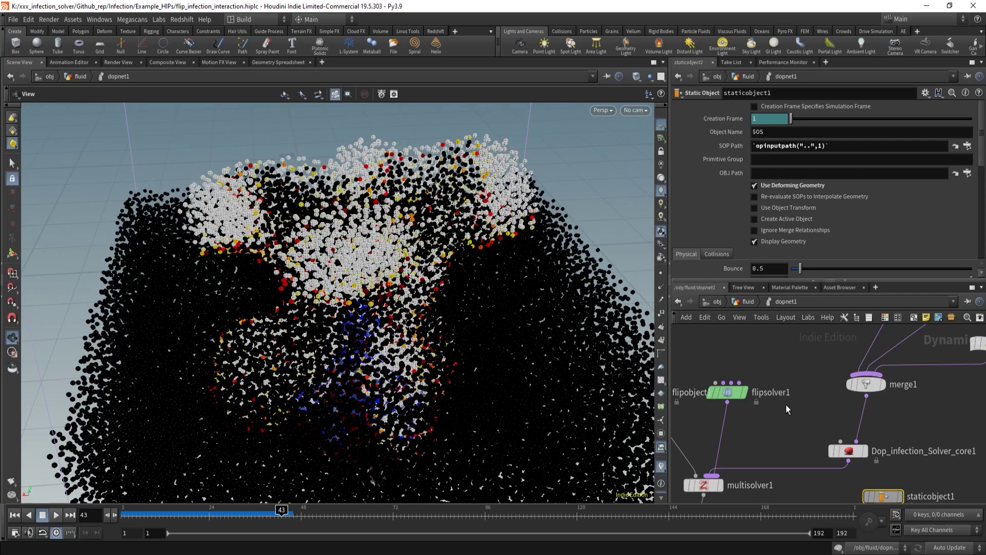
middle_drag(786, 412, 699, 434)
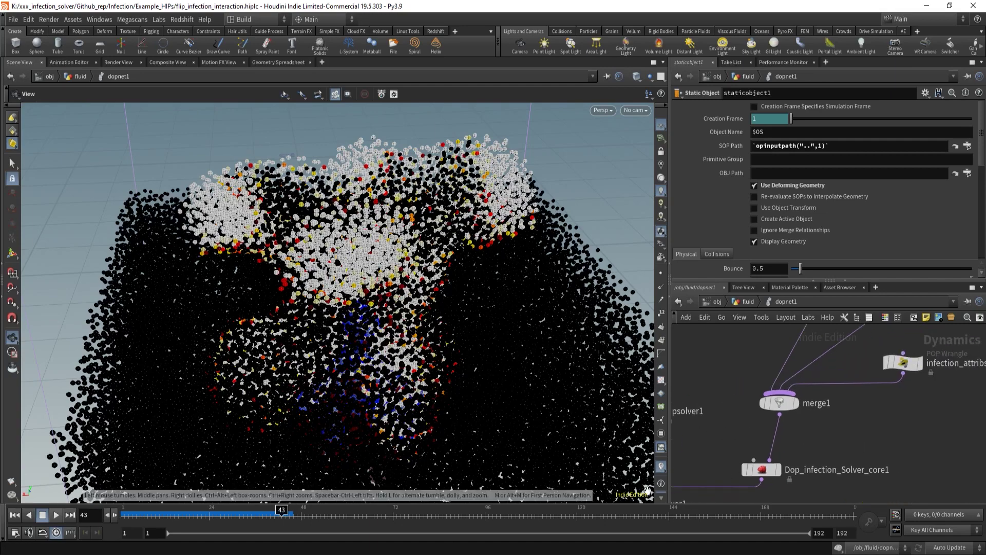